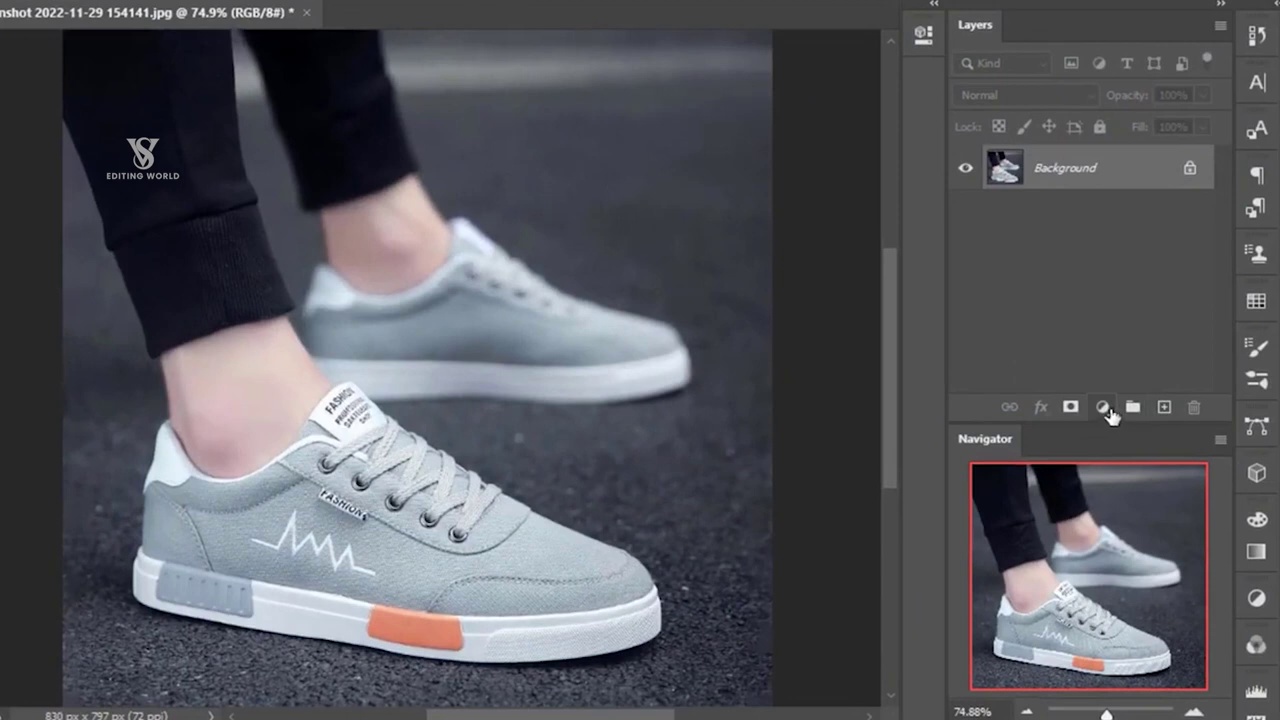
Add a Color Lookup layer using the NightFromDay.CUBE 3D LUT at 86% opacity
left_click(1112, 424)
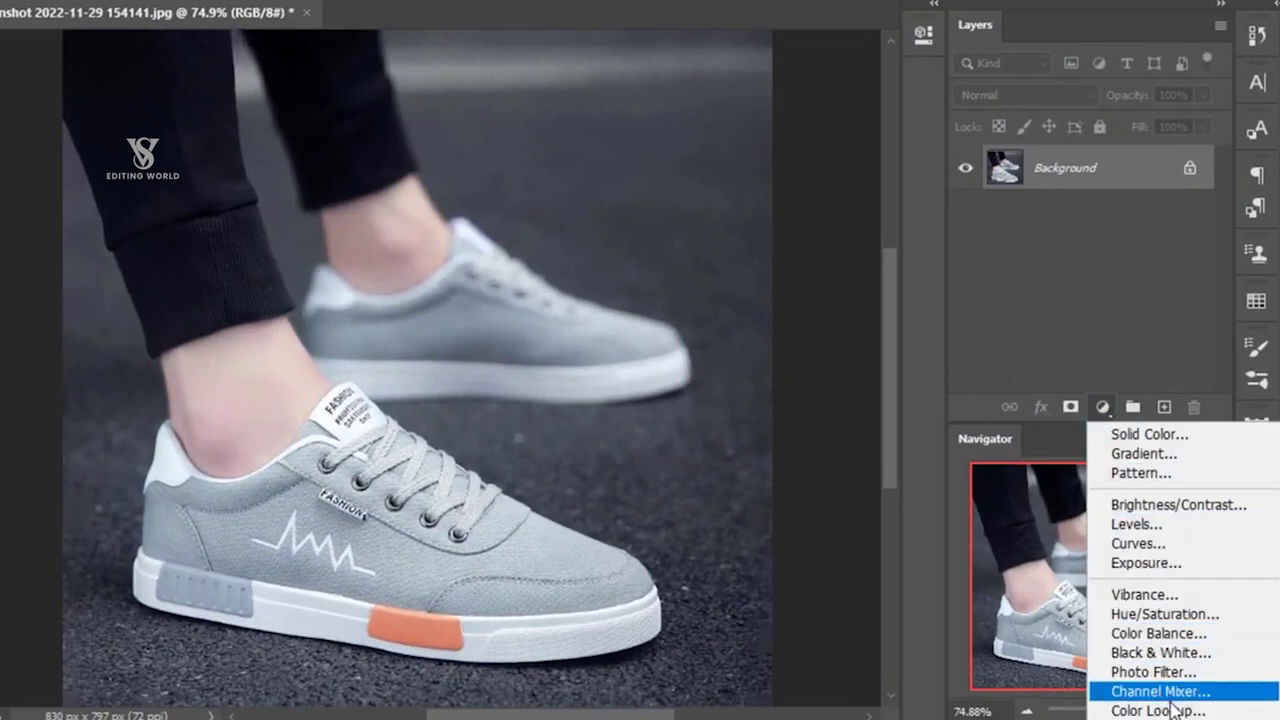
left_click(1212, 712)
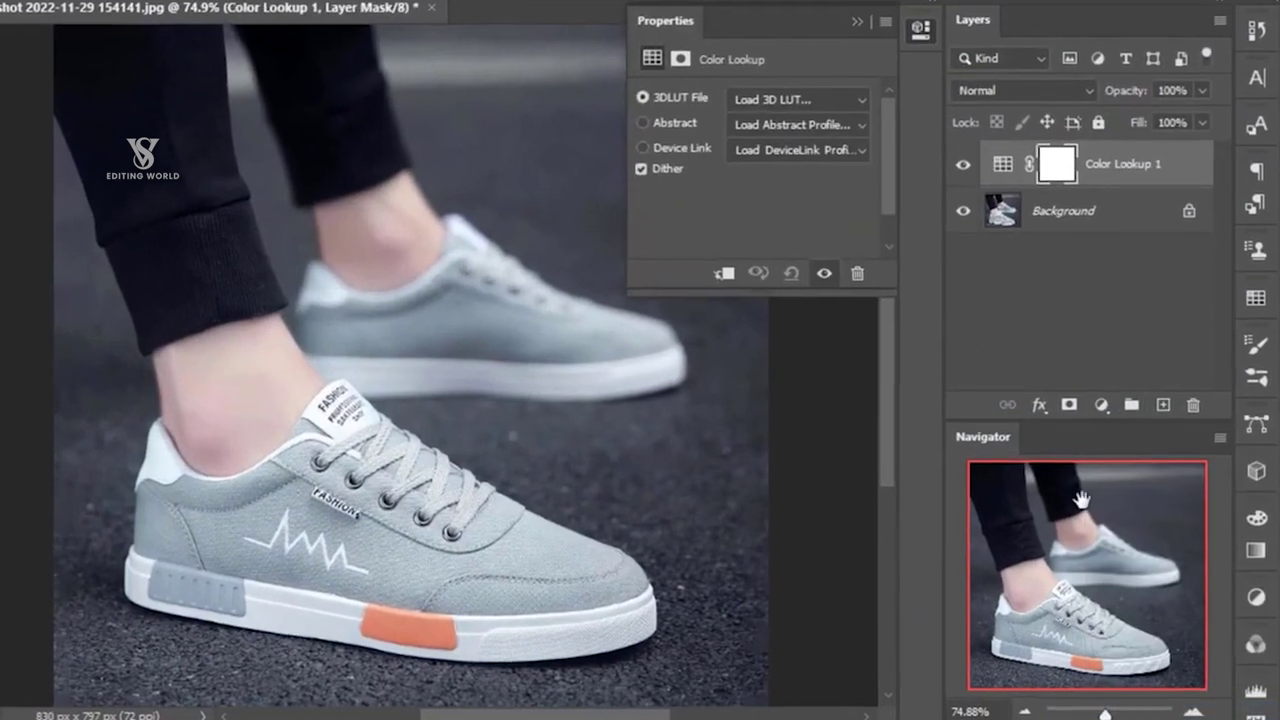
left_click(799, 93)
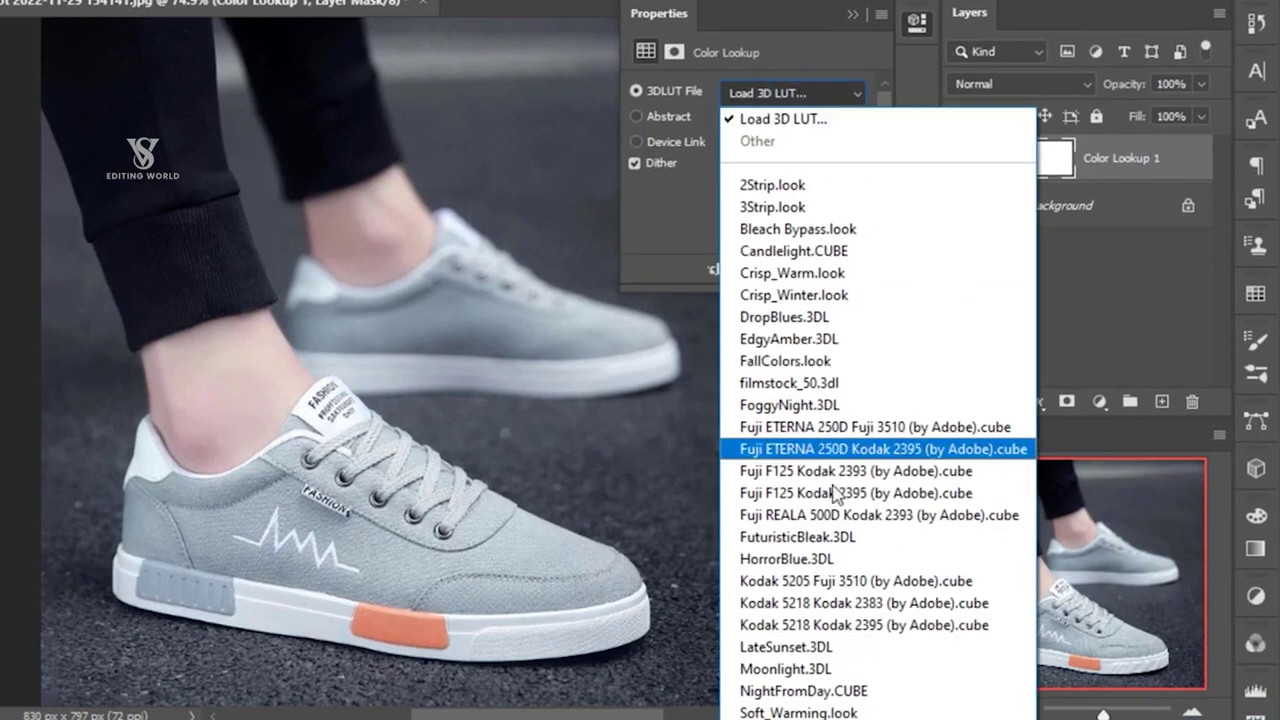
left_click(911, 698)
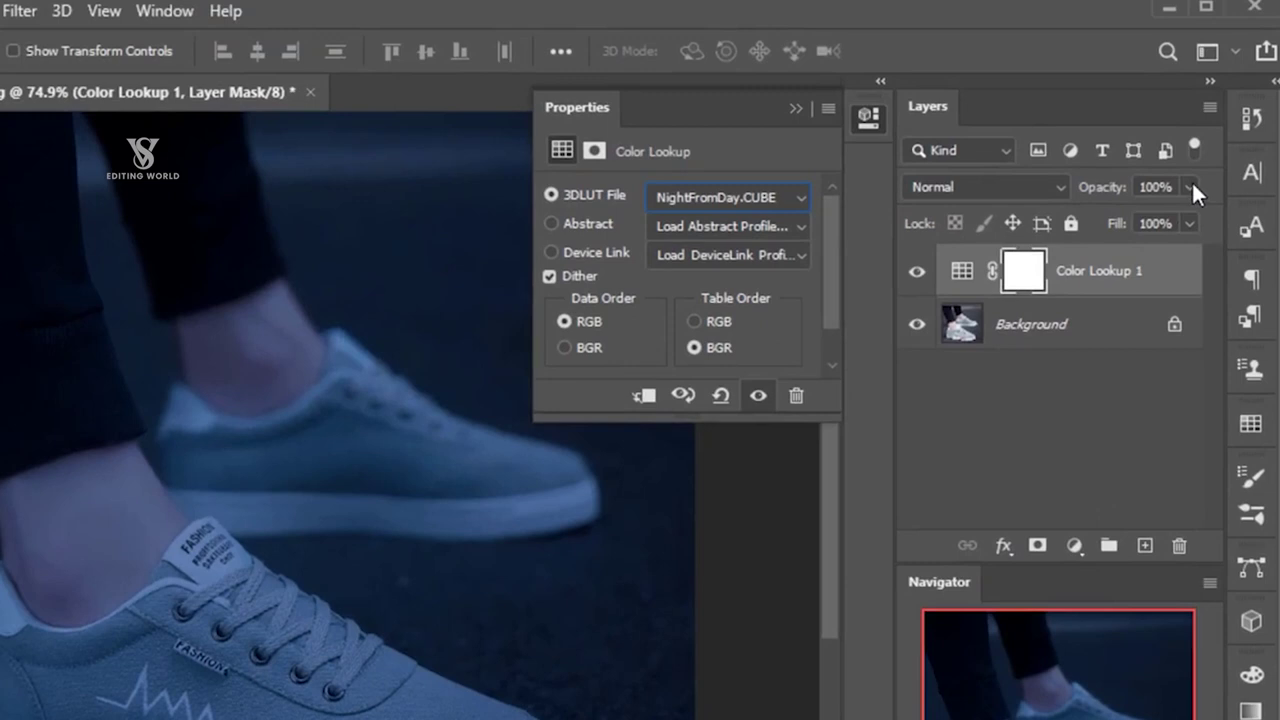
left_click(1191, 184)
left_click_drag(1184, 216, 1177, 252)
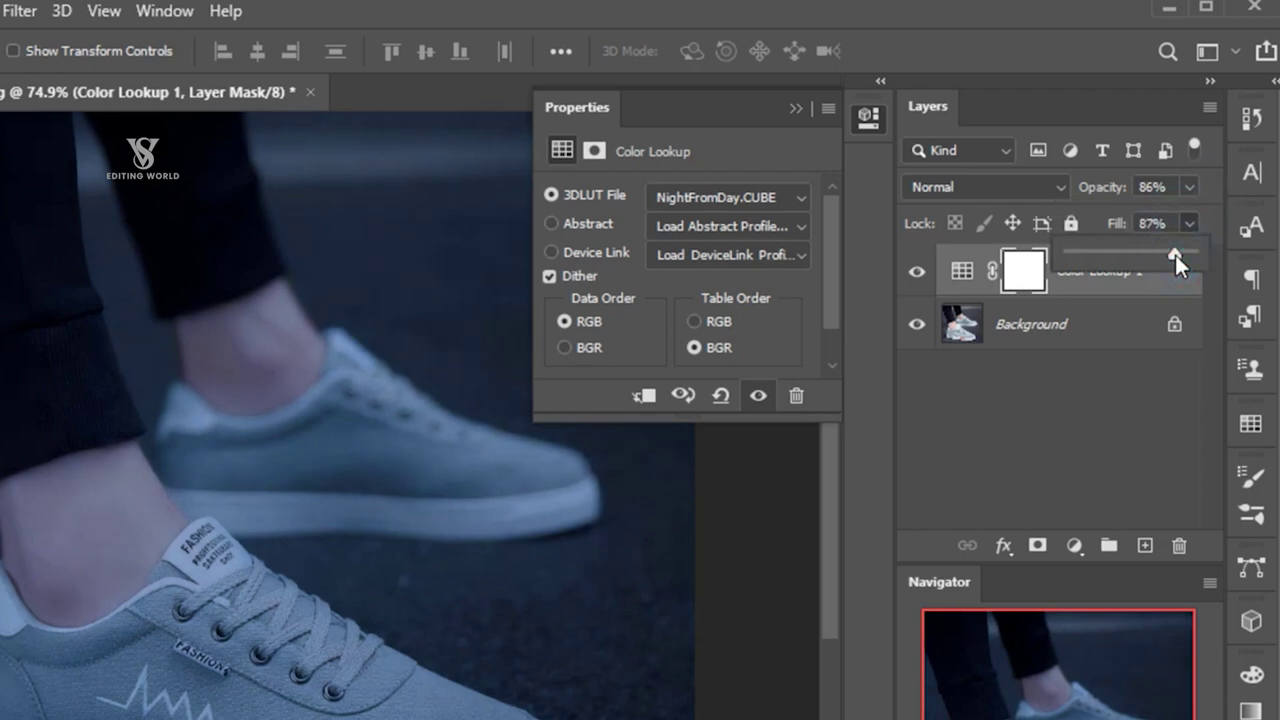
Add a Brightness/Contrast adjustment layer with brightness -31 and contrast 38
left_click(1085, 430)
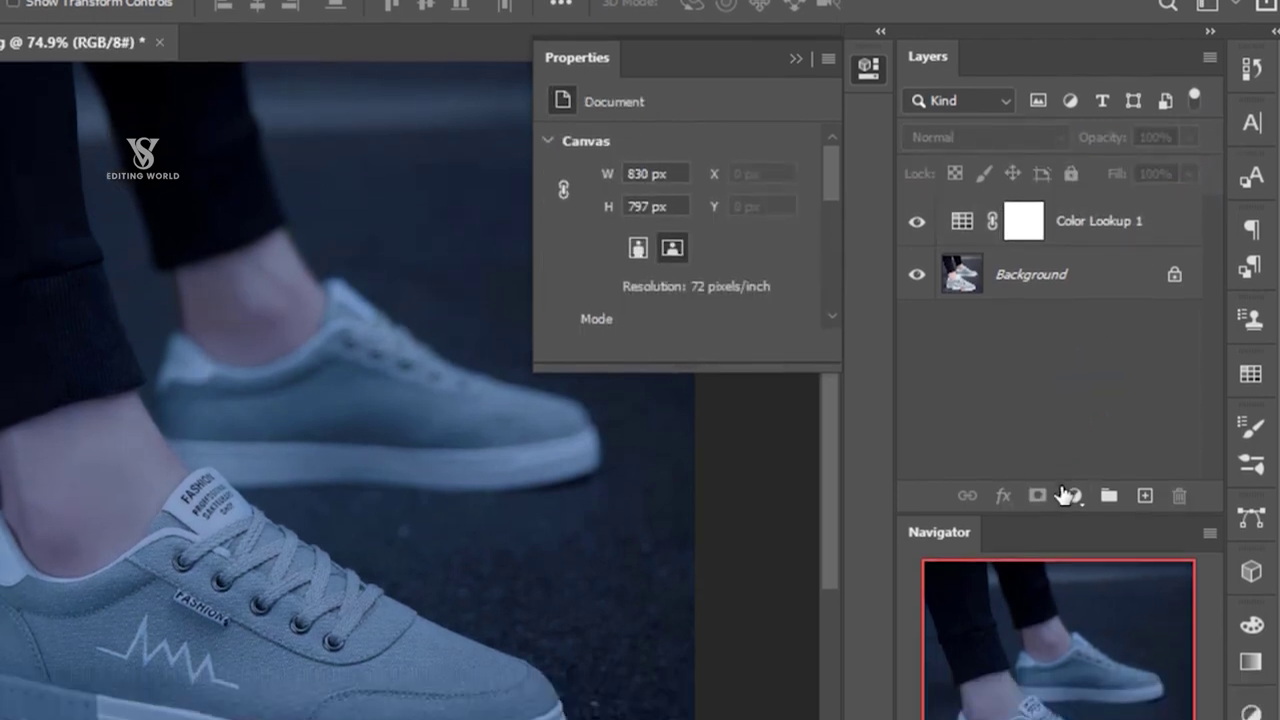
left_click(1072, 545)
left_click(1112, 578)
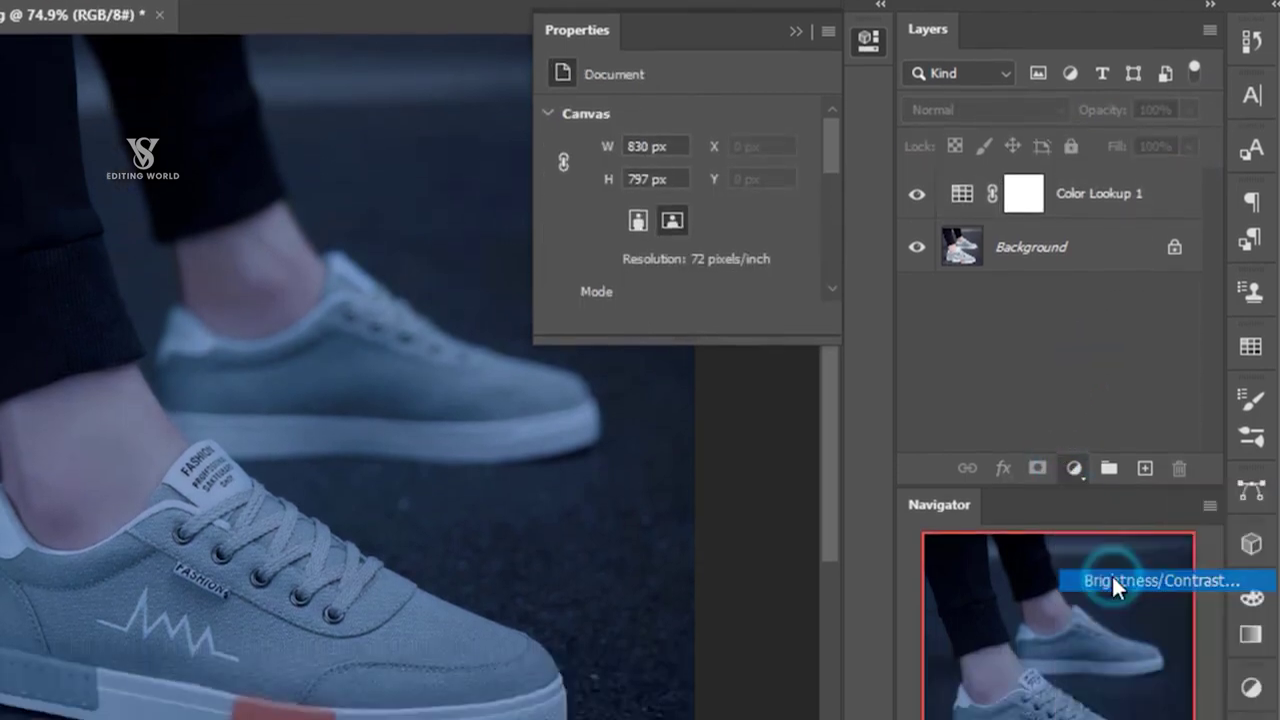
left_click_drag(678, 189, 651, 190)
mouse_move(677, 241)
left_mouse_down()
mouse_move(748, 241)
mouse_move(725, 235)
left_mouse_up()
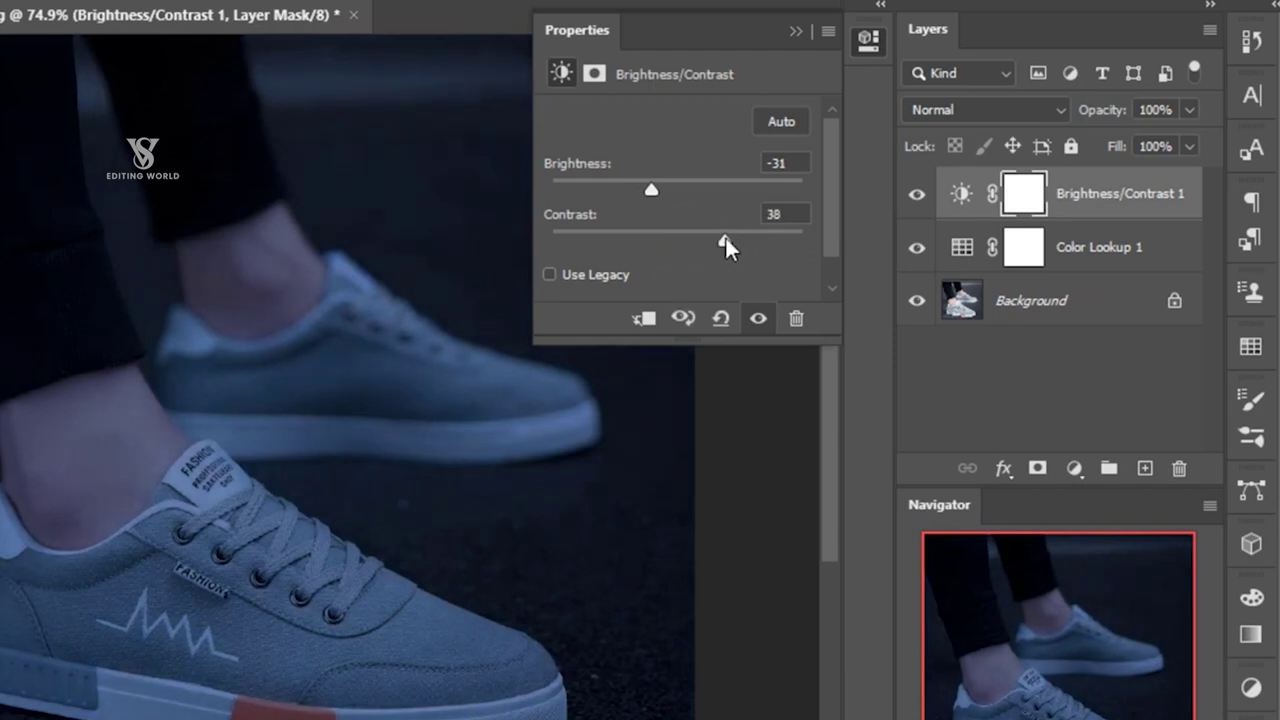
left_click(802, 33)
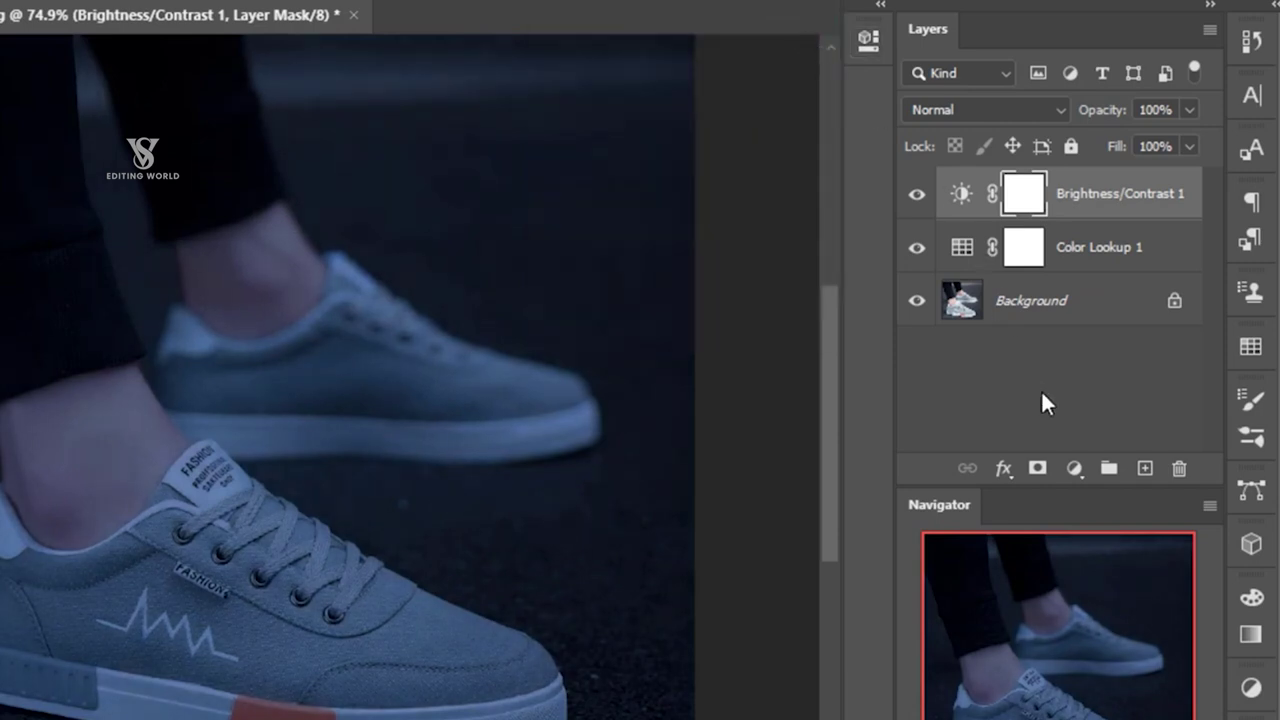
Add an Exposure adjustment layer with exposure +0.24 and gamma 0.89
left_click(1073, 470)
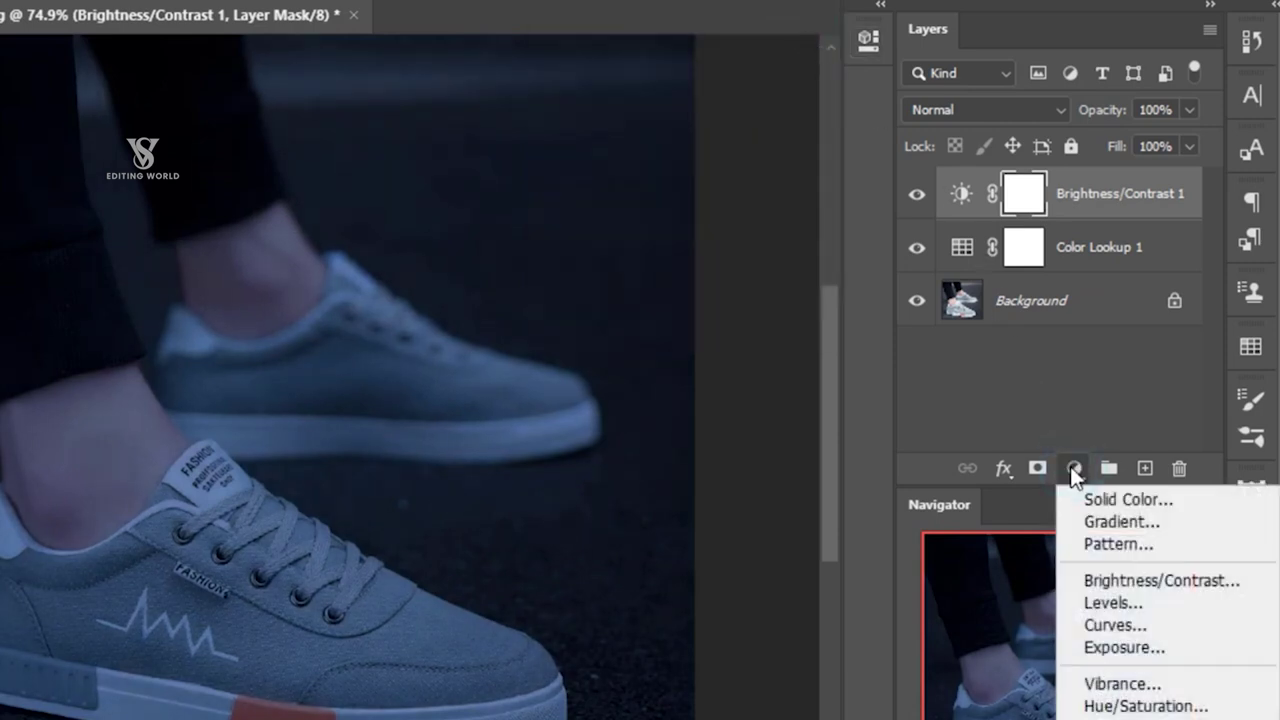
left_click(1153, 650)
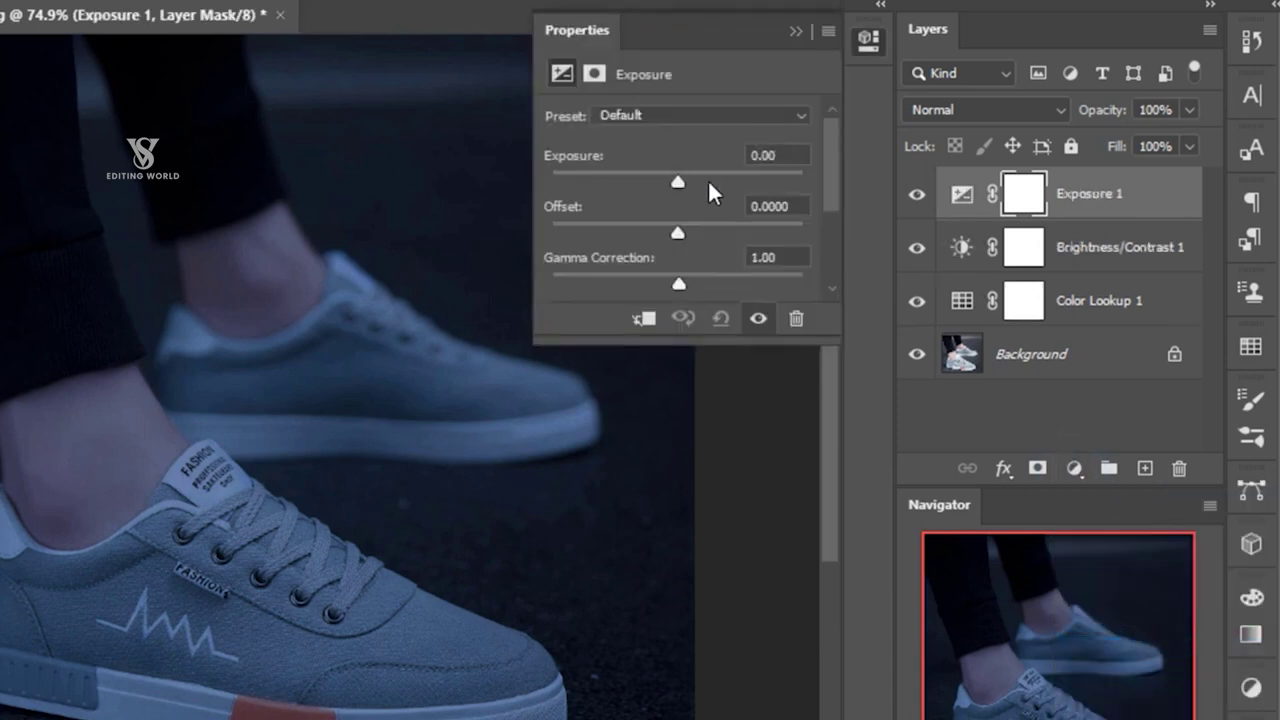
left_click_drag(671, 183, 681, 184)
mouse_move(678, 284)
left_mouse_down()
mouse_move(665, 281)
mouse_move(689, 288)
left_mouse_up()
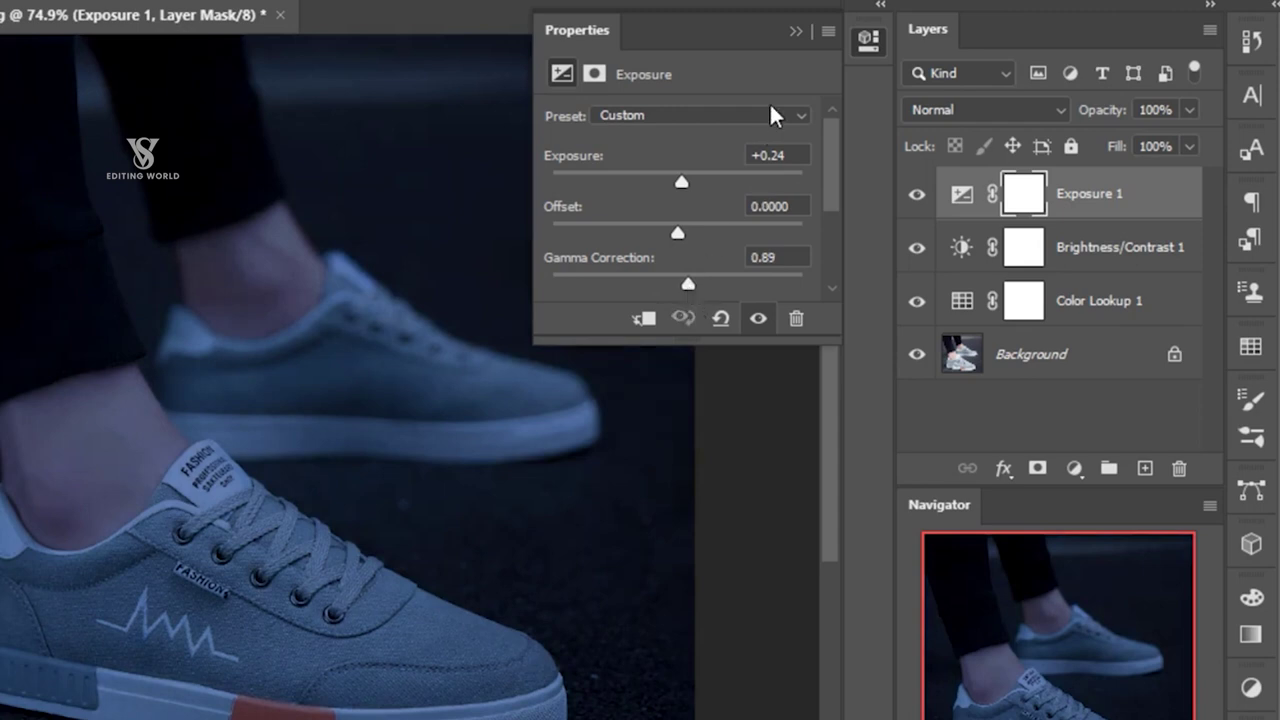
left_click(794, 32)
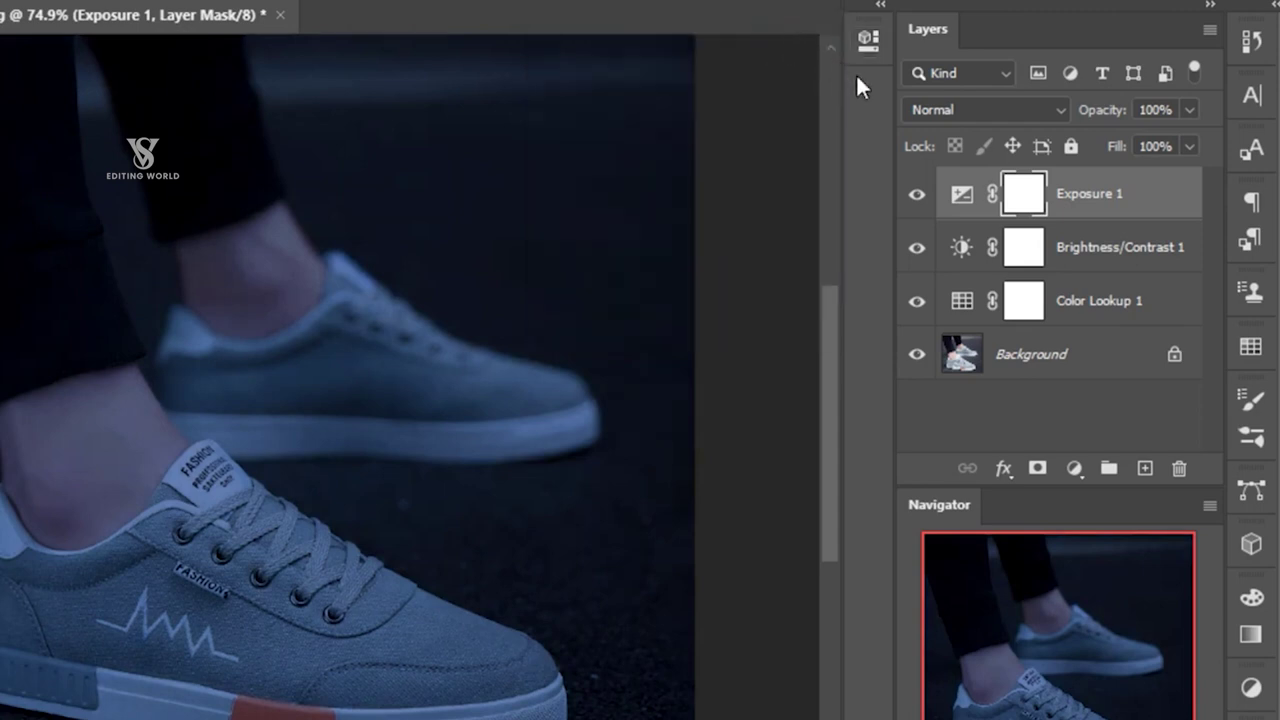
Add an empty layer, zoom in on the front shoe's heel, and set a 6 px brush
left_click(1145, 468)
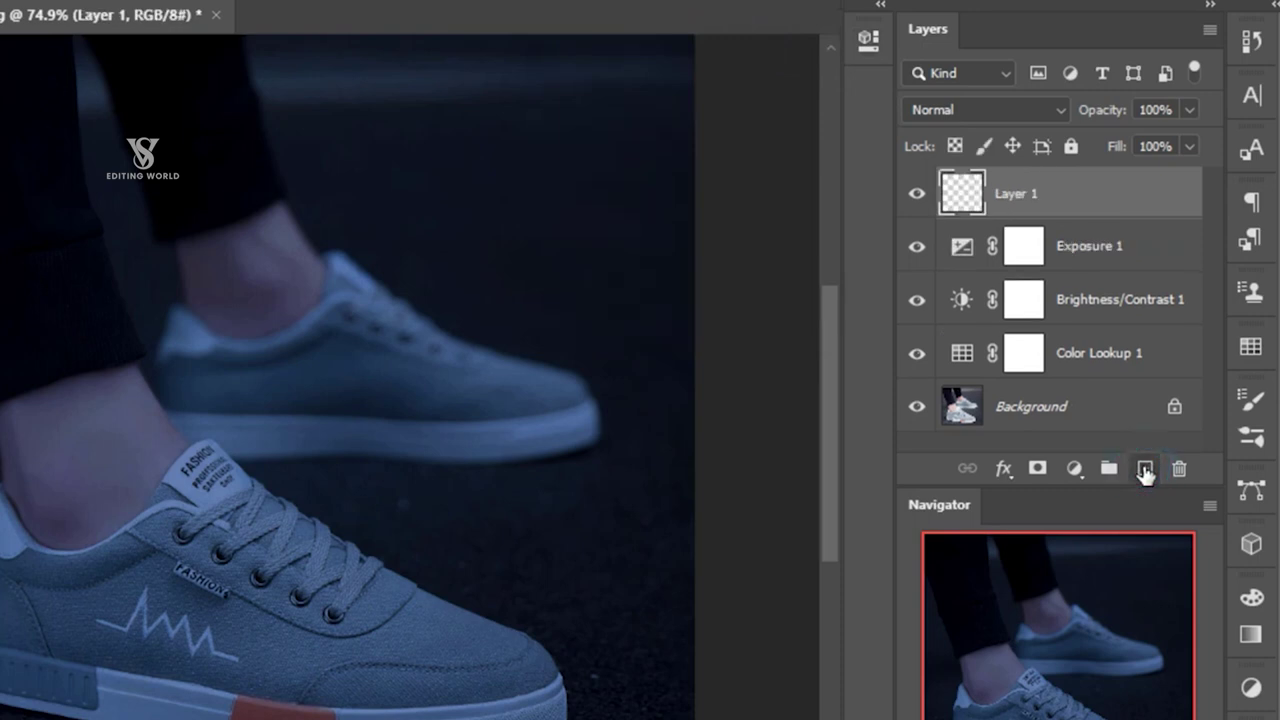
scroll(456, 434, "up", 2)
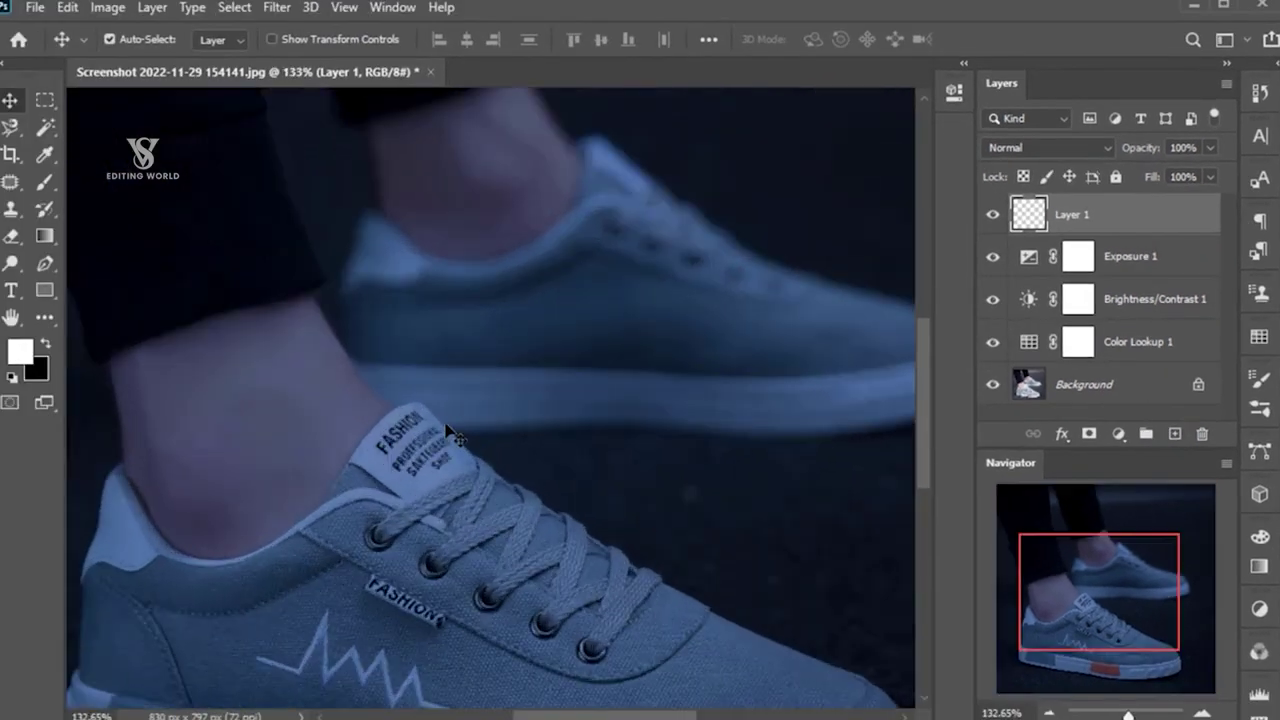
scroll(456, 434, "up", 2)
left_click_drag(471, 429, 470, 155)
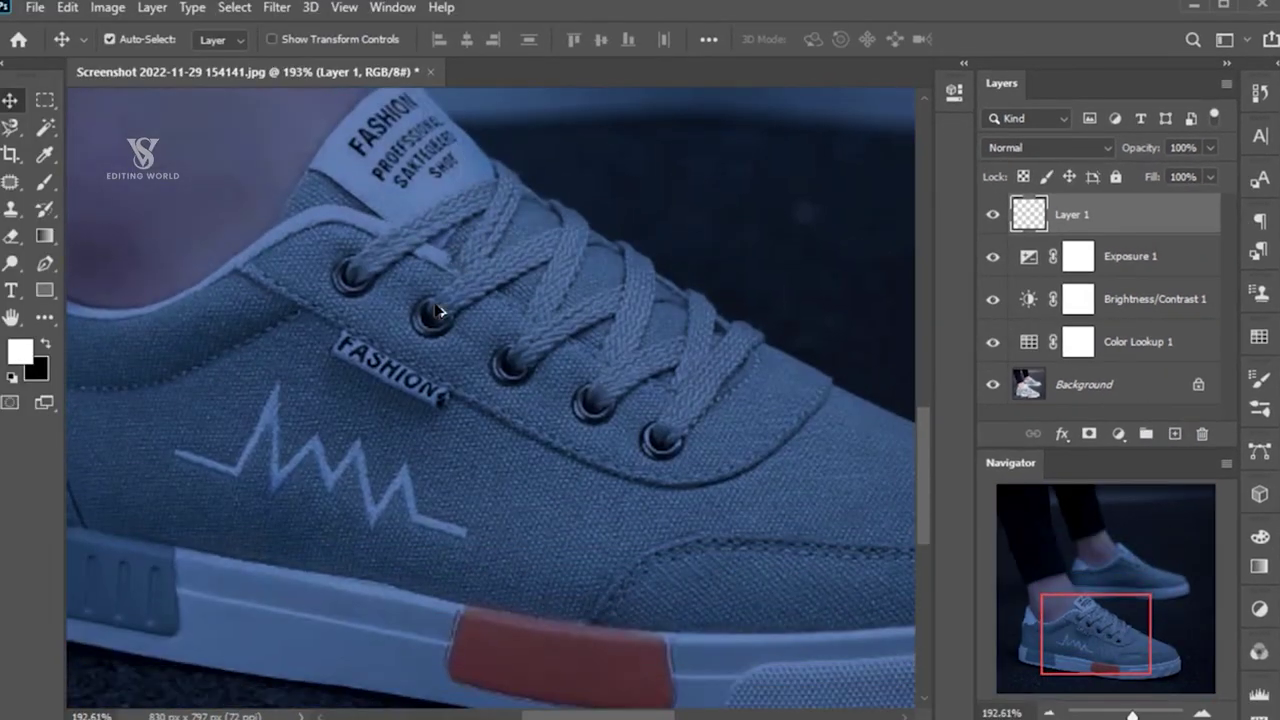
left_click_drag(316, 512, 574, 440)
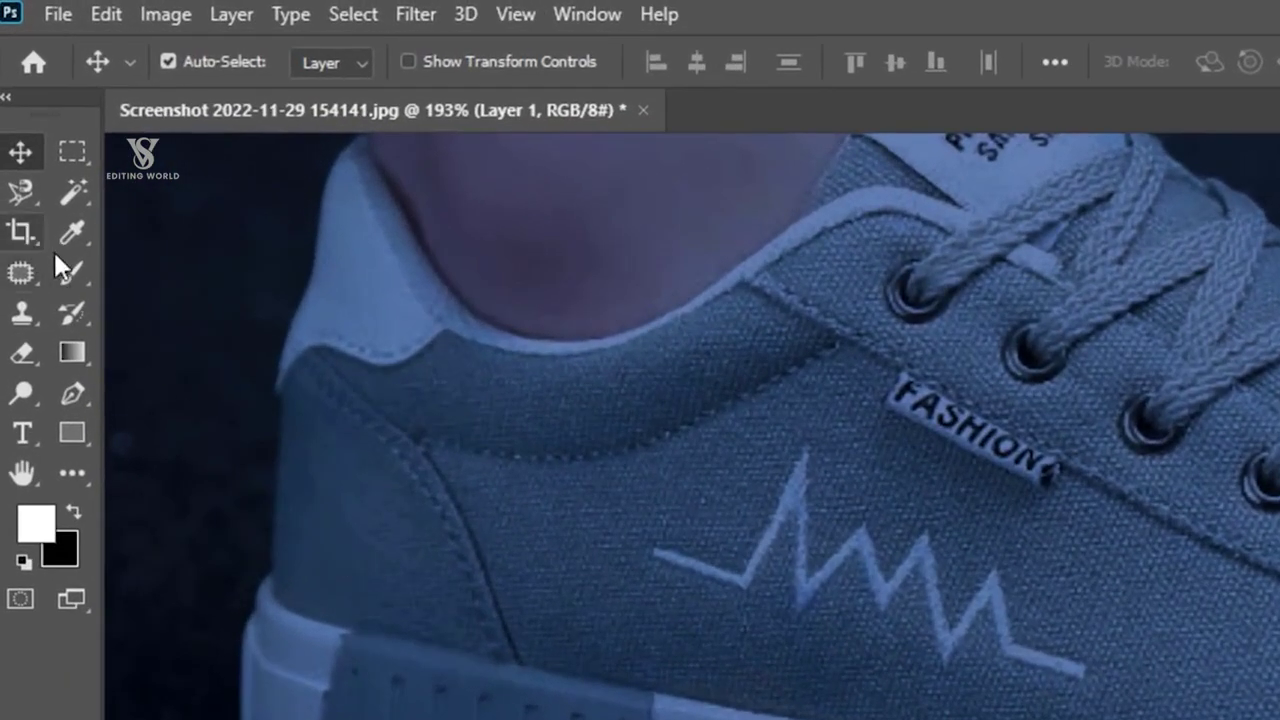
left_click(72, 272)
right_click(322, 417)
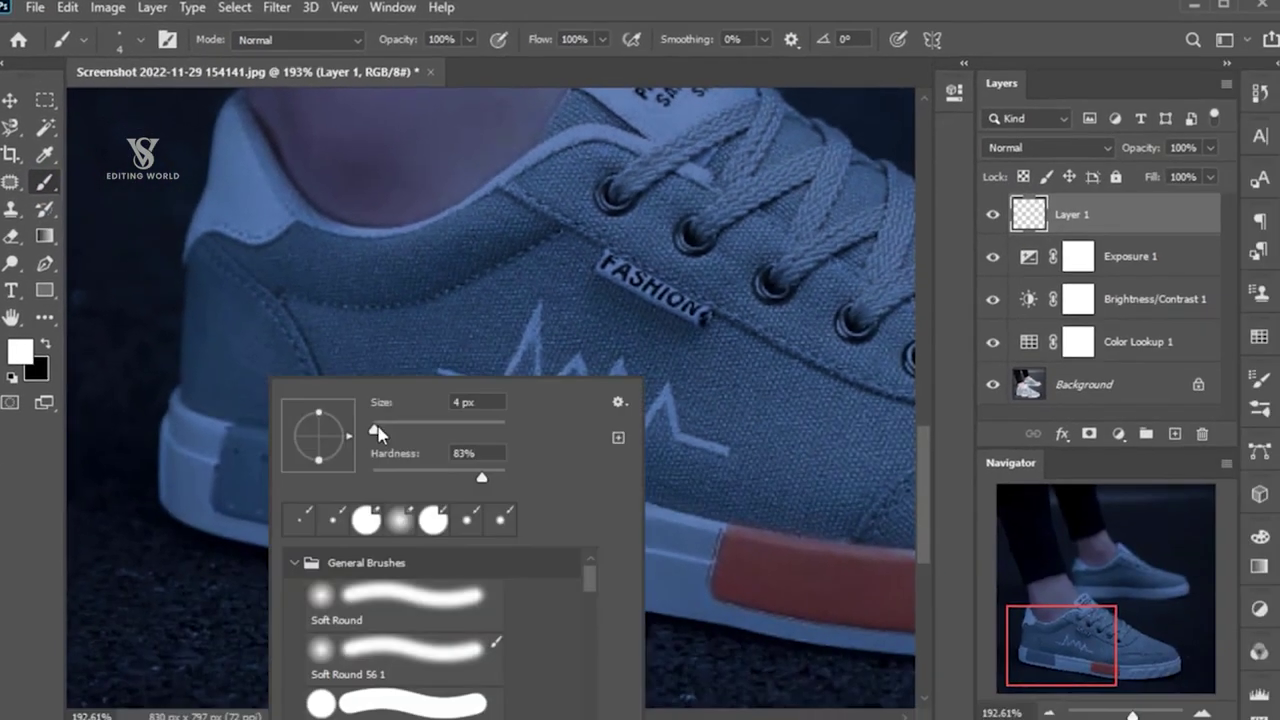
left_click_drag(379, 432, 376, 433)
Paint seven straight white bars across the heel panel
left_click(239, 453)
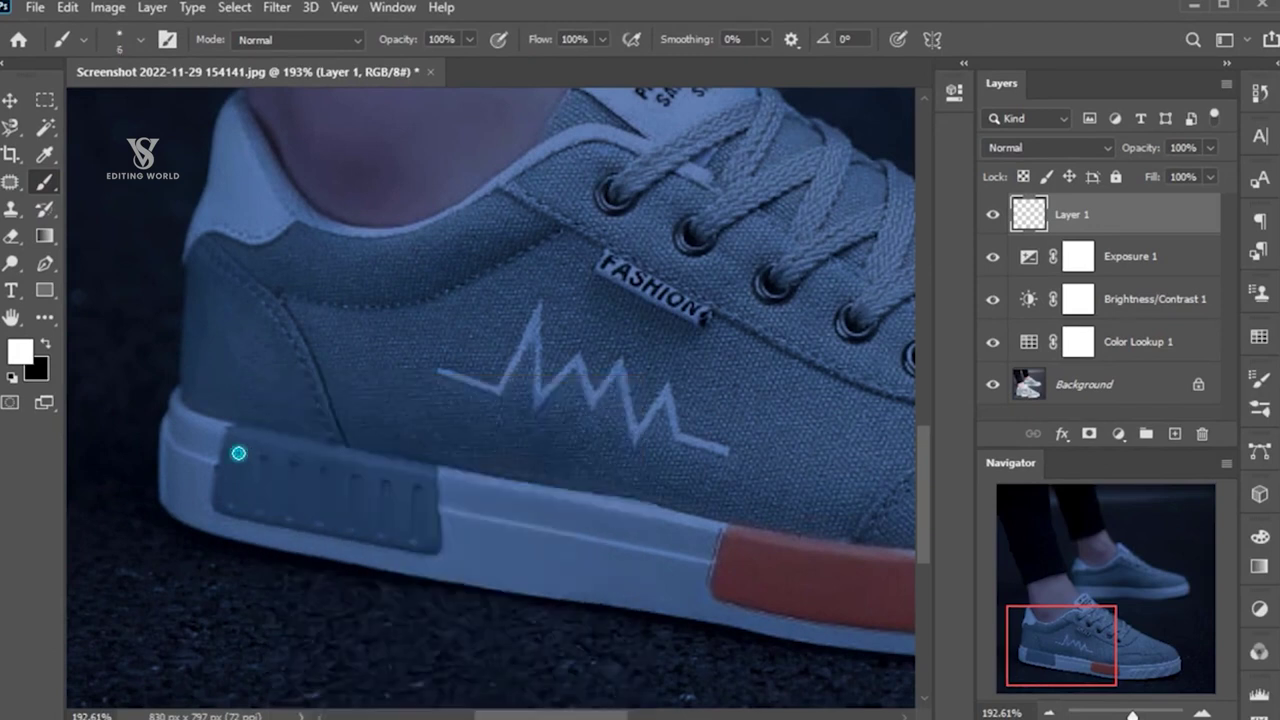
left_click(236, 505, "shift")
left_click(263, 457)
left_click(263, 510, "shift")
left_click(292, 465)
left_click(291, 512, "shift")
left_click(321, 467)
left_click(320, 518, "shift")
left_click(352, 477)
left_click(351, 524, "shift")
left_click(387, 481)
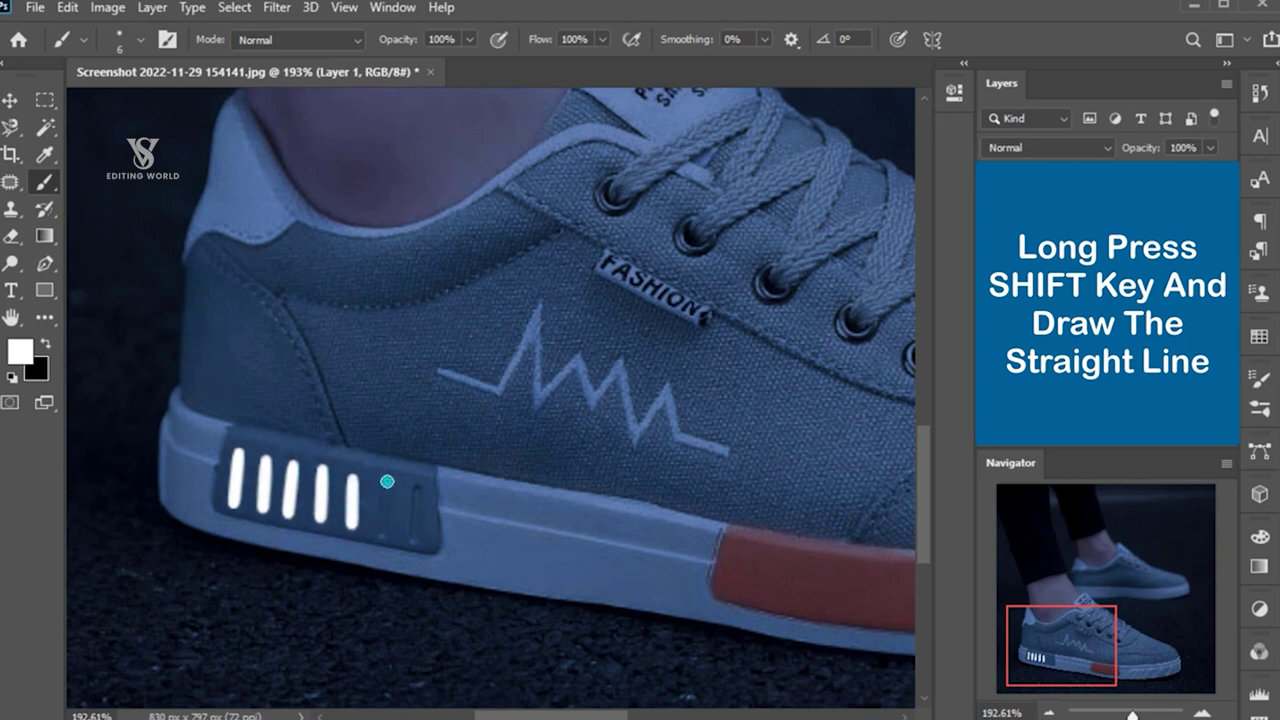
left_click(382, 530, "shift")
left_click(418, 490)
left_click(411, 535, "shift")
Trace a white line along and around the heel edge
scroll(208, 508, "up", 1, "alt")
scroll(180, 460, "up", 1, "alt")
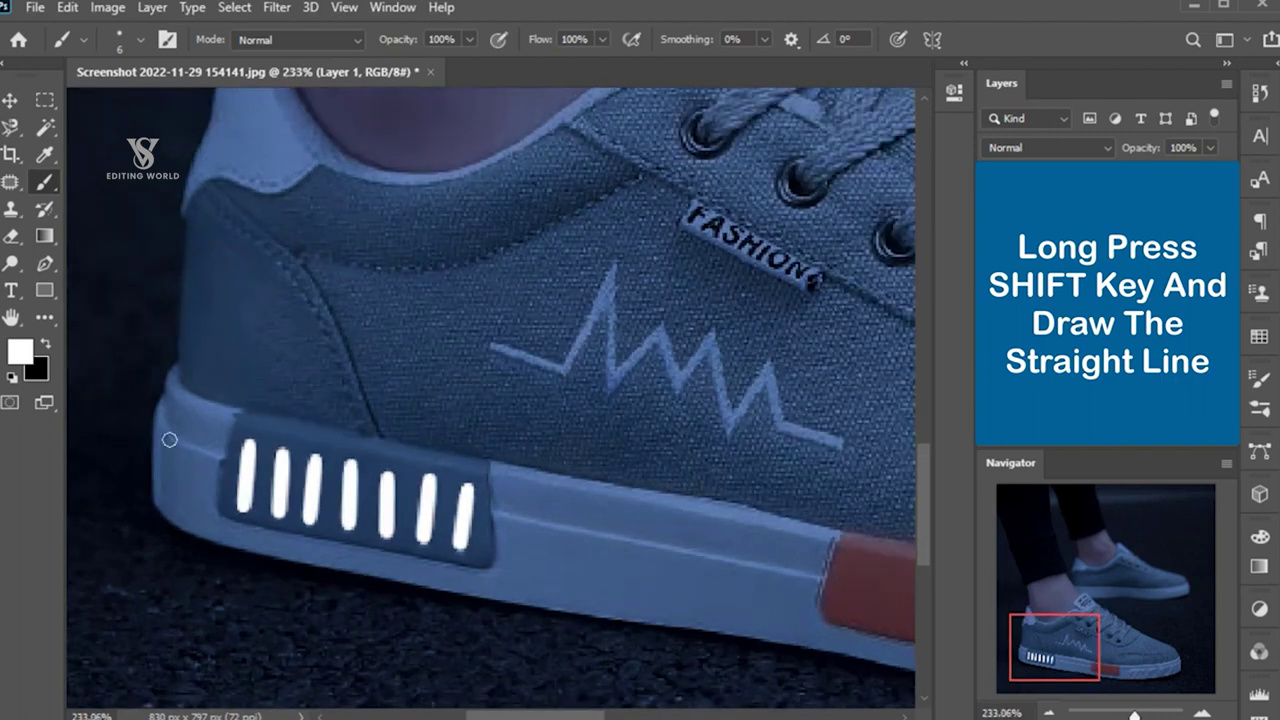
left_click(162, 403)
left_click(166, 428, "shift")
left_click(185, 443, "shift")
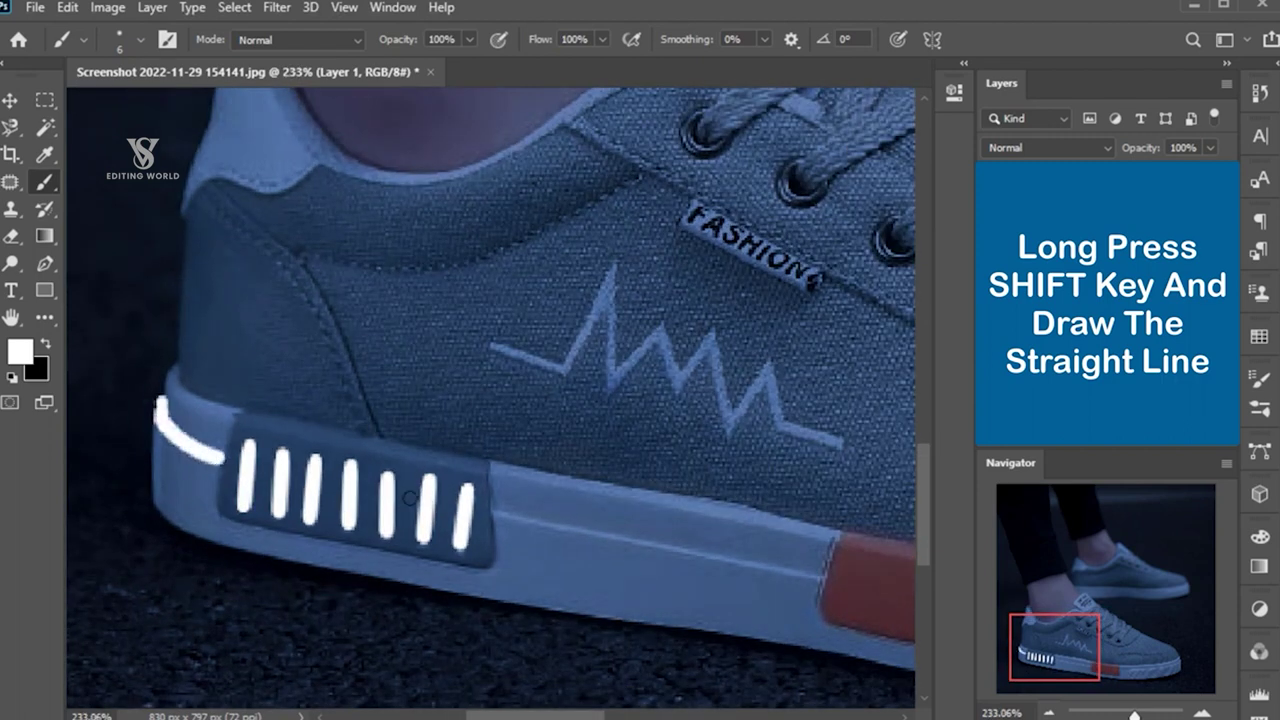
Draw straight white lines along the sole and past the red sole patch
left_click_drag(510, 515, 327, 460)
left_click(318, 458)
left_click(641, 521, "shift")
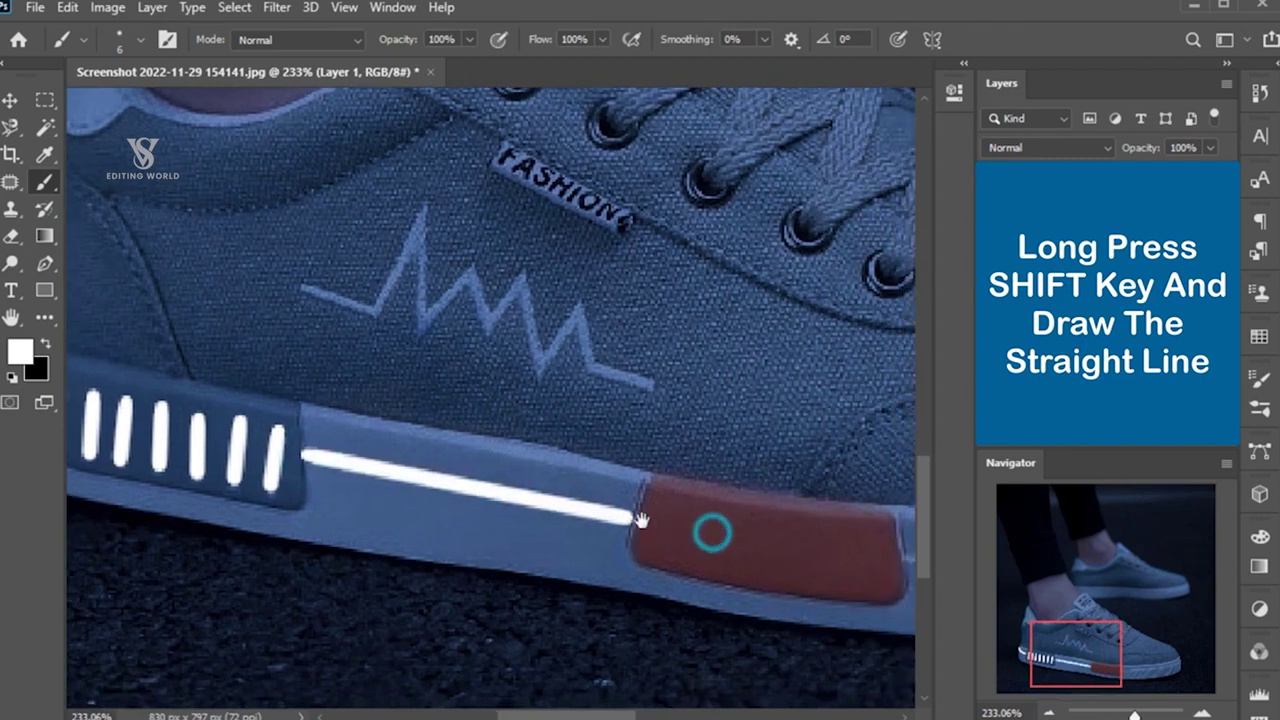
left_click_drag(711, 531, 373, 513)
left_click(533, 527)
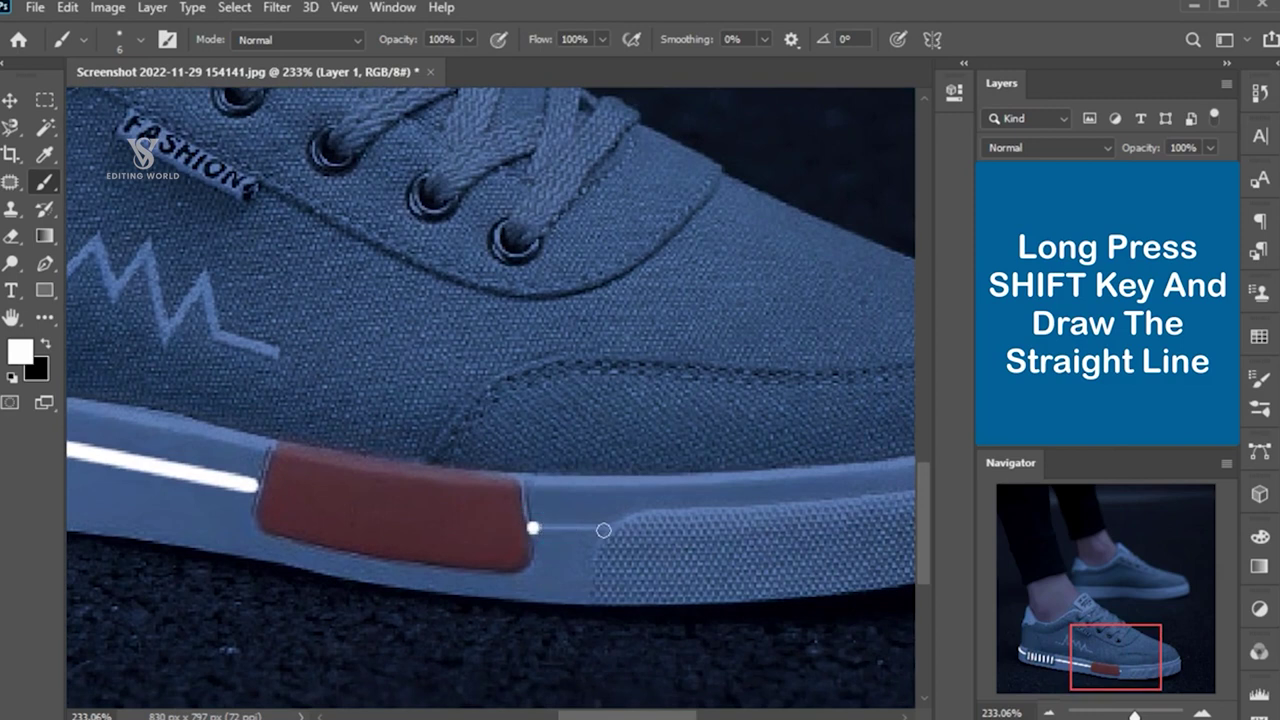
left_click(605, 528, "shift")
left_click_drag(456, 540, 663, 557)
mouse_move(123, 292)
left_mouse_down()
mouse_move(323, 377)
mouse_move(423, 449)
left_mouse_up()
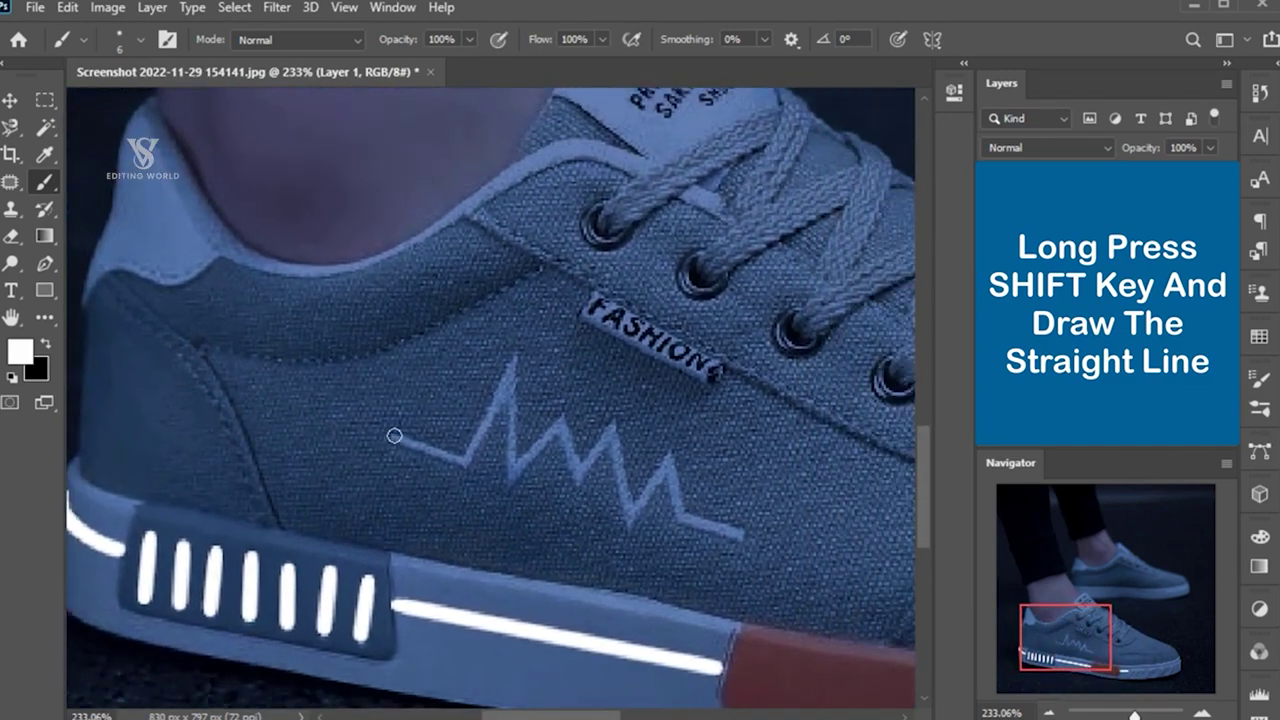
Trace the side zigzag stitching with straight white segments, ending in a straight line
left_click(463, 459, "shift")
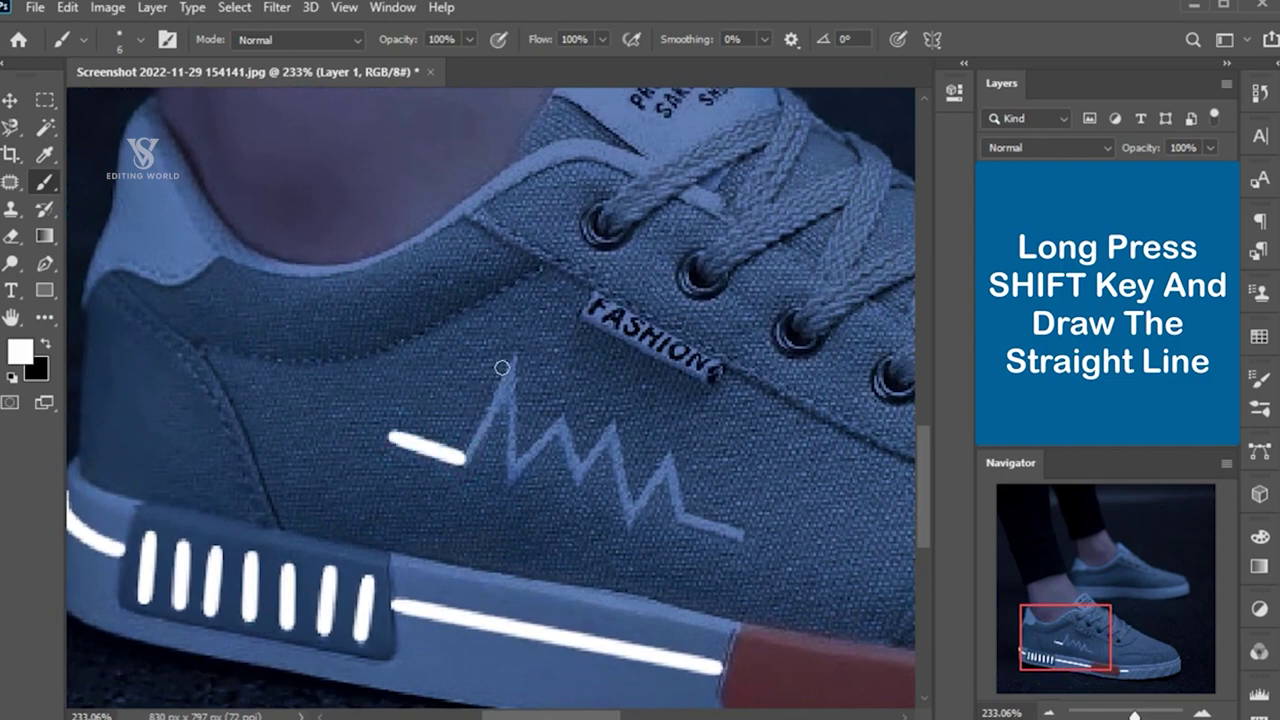
left_click(513, 362, "shift")
left_click(510, 480, "shift")
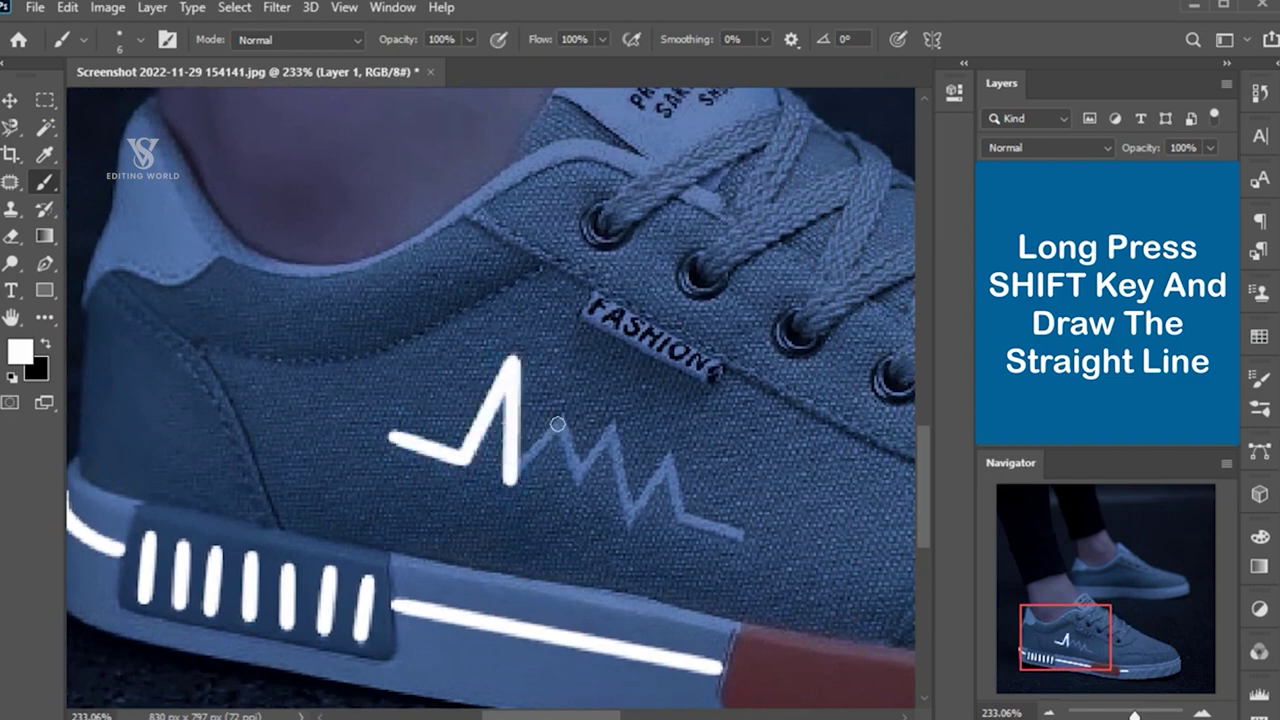
left_click(562, 405, "shift")
left_click(582, 478, "shift")
left_click(613, 428, "shift")
left_click(630, 522, "shift")
left_click(668, 453, "shift")
left_click(678, 513, "shift")
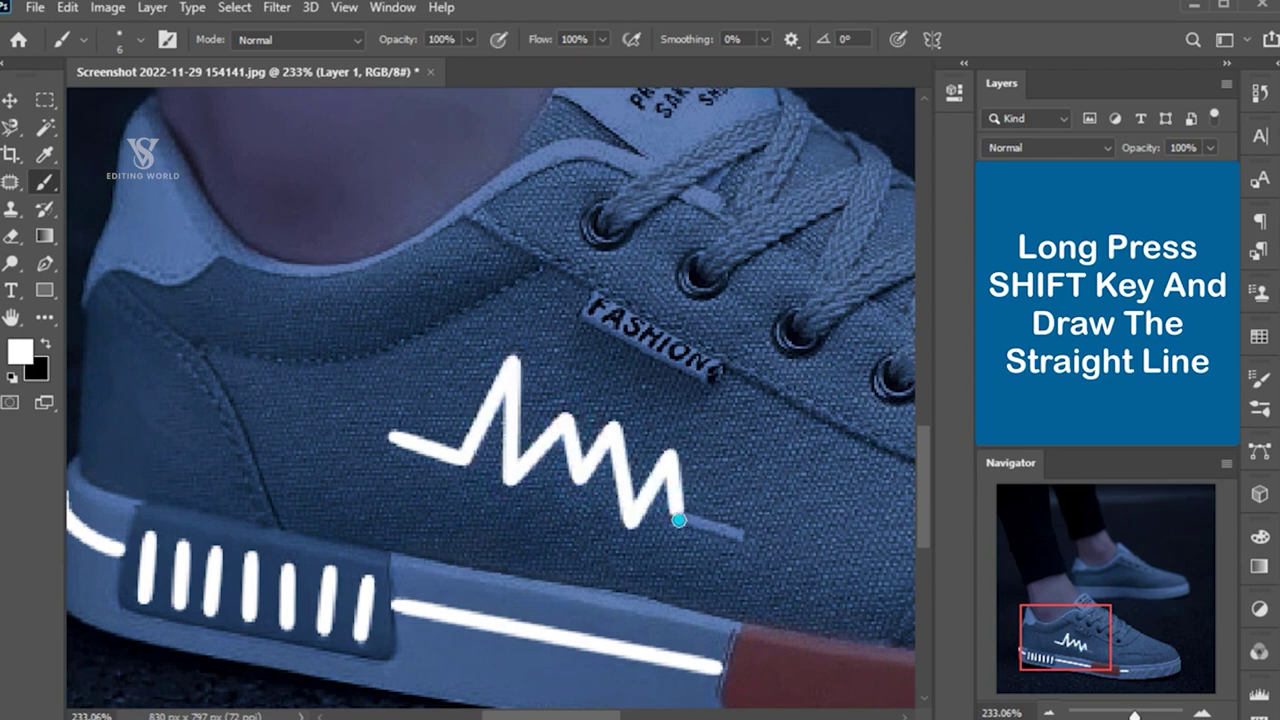
left_click(741, 537, "shift")
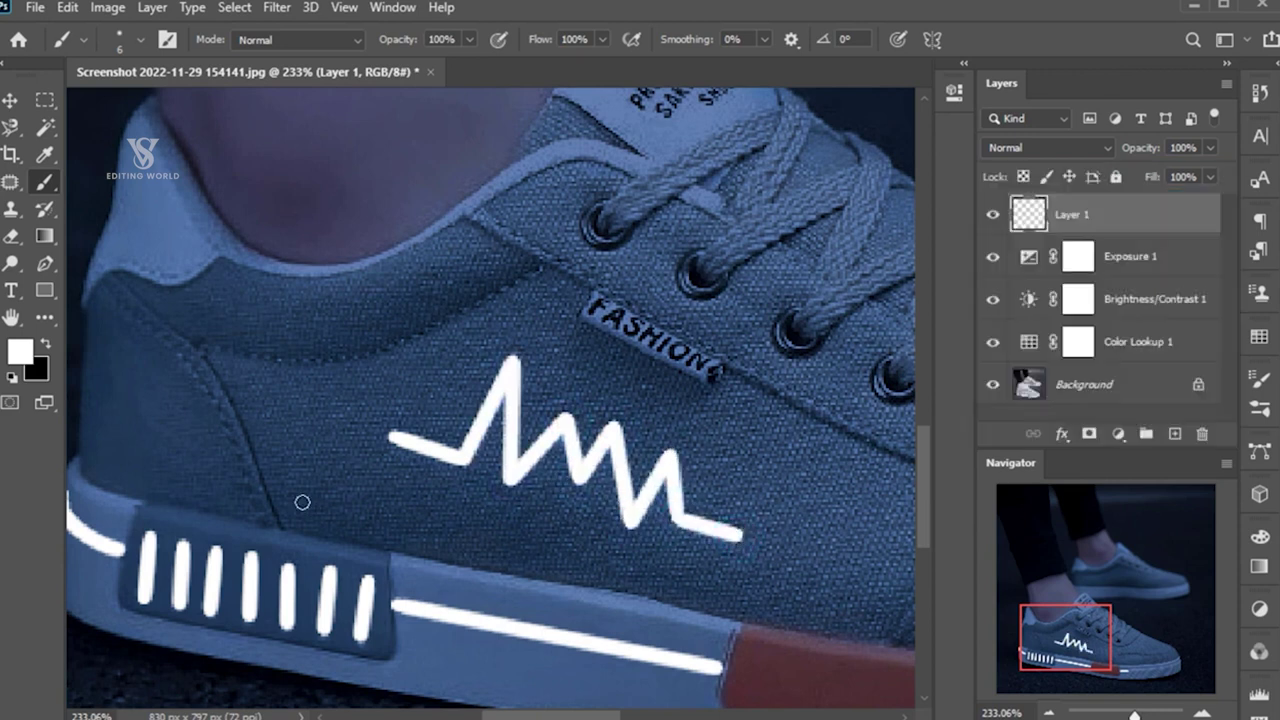
Paint a diagonal white stroke down the heel and a short one above the red patch
left_click_drag(289, 490, 392, 477)
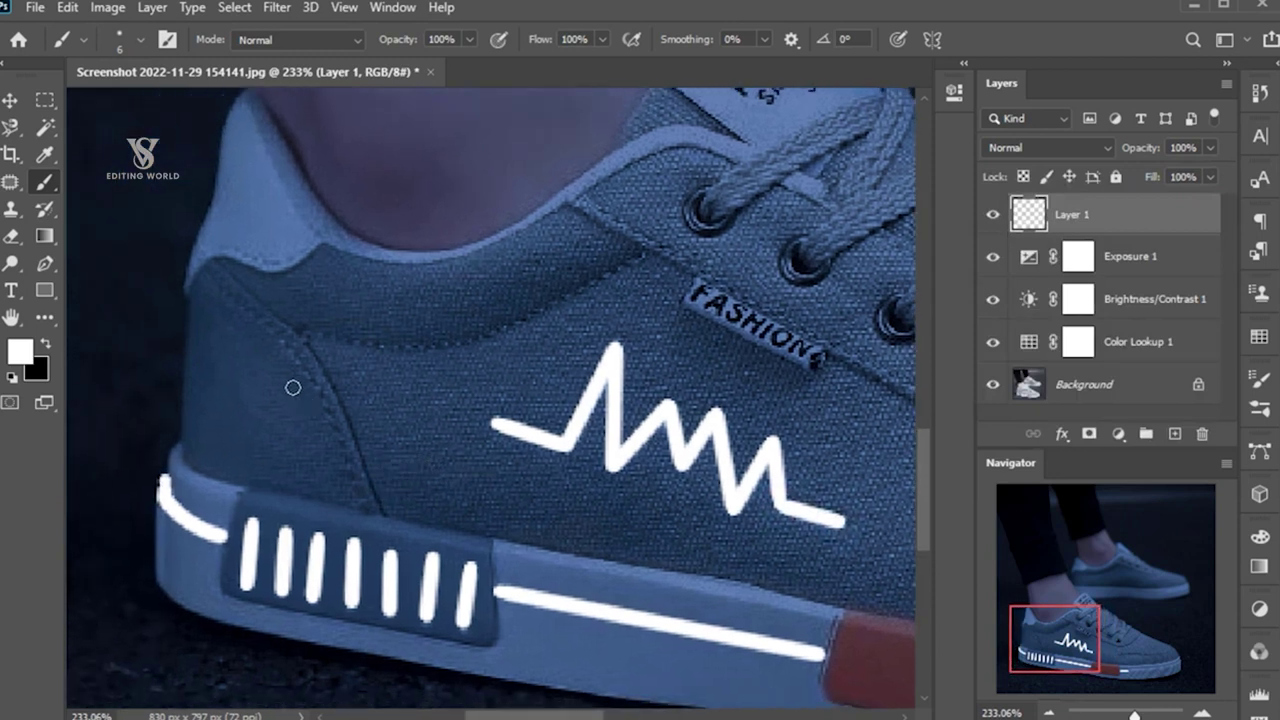
right_click(233, 292)
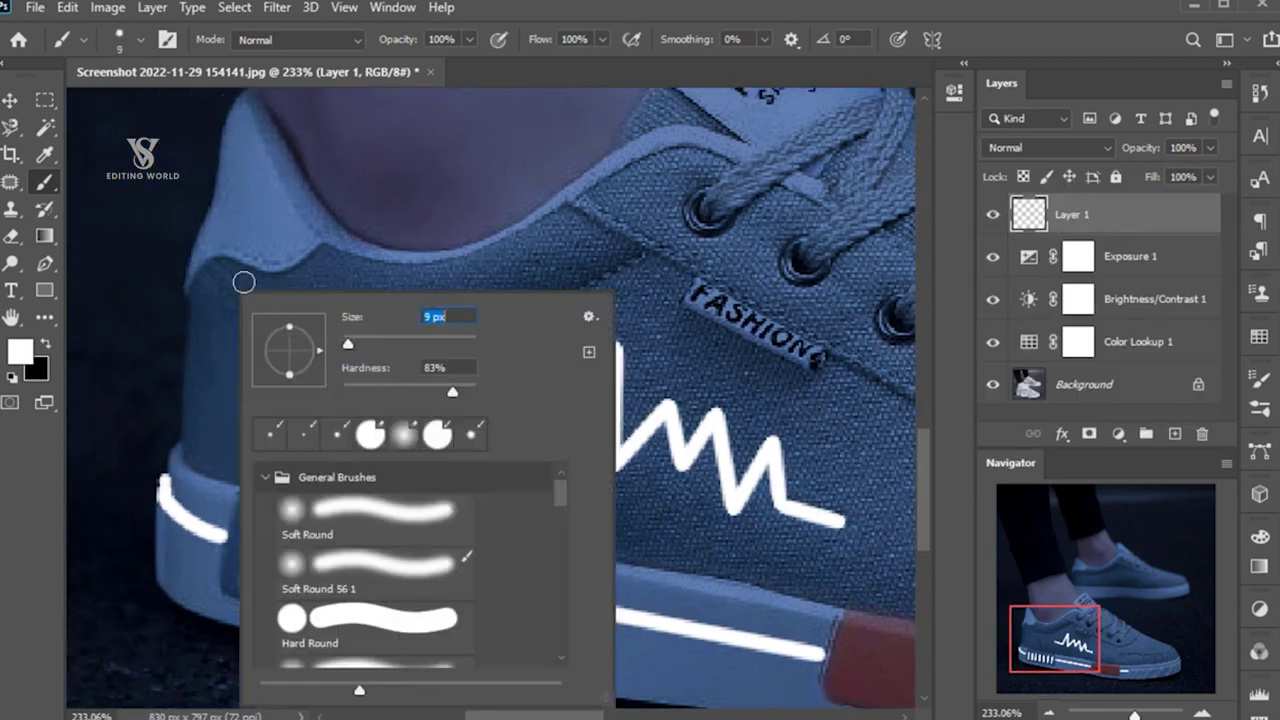
key("Return")
mouse_move(205, 266)
left_mouse_down()
mouse_move(282, 330)
mouse_move(392, 522)
left_mouse_up()
scroll(226, 543, "right", 10)
mouse_move(226, 543)
left_mouse_down()
mouse_move(250, 511)
mouse_move(374, 455)
mouse_move(676, 466)
mouse_move(780, 420)
mouse_move(788, 378)
mouse_move(766, 363)
left_mouse_up()
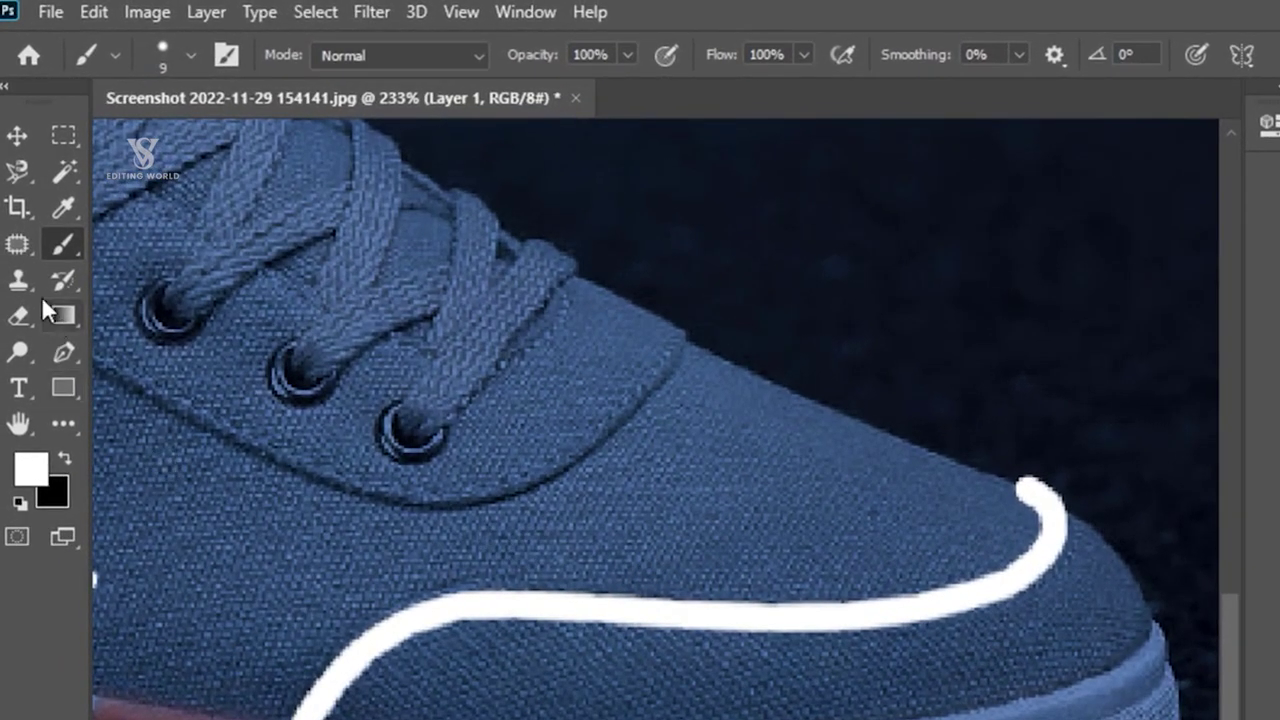
Set a 28 px, 100% hardness eraser and trim the line tip above the red patch
left_click(17, 316)
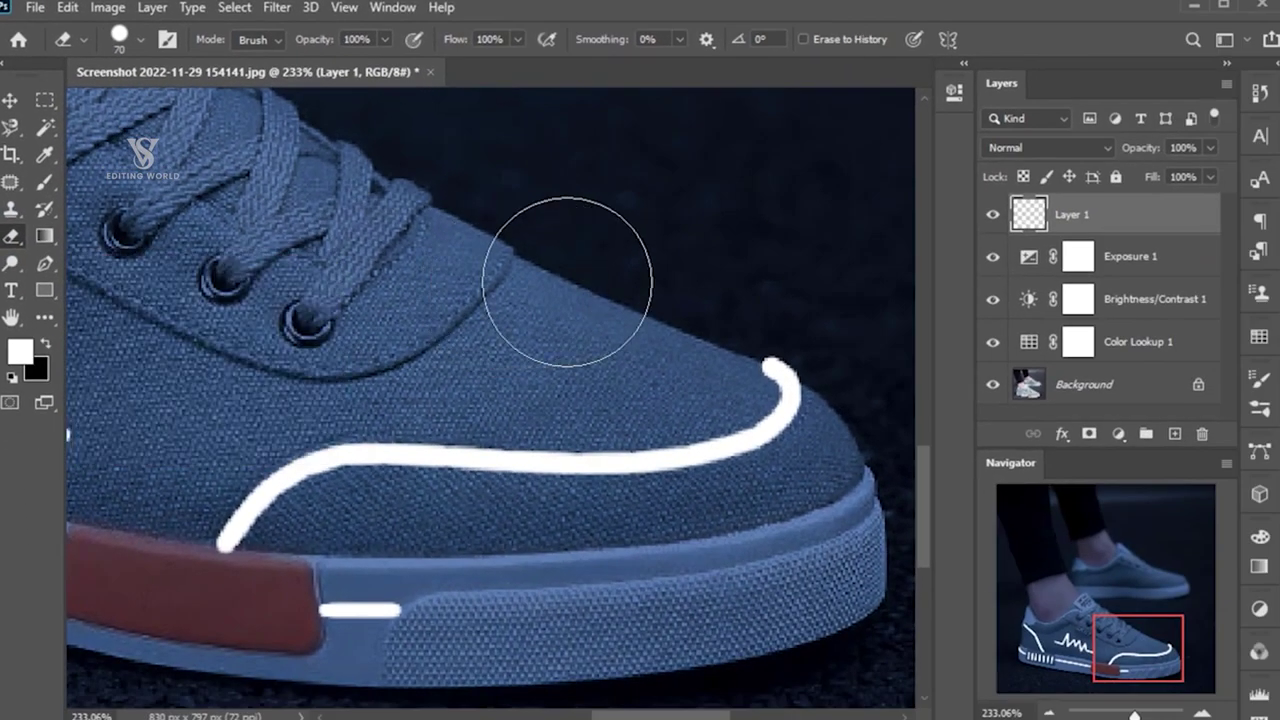
right_click(572, 283)
left_click_drag(724, 333, 696, 333)
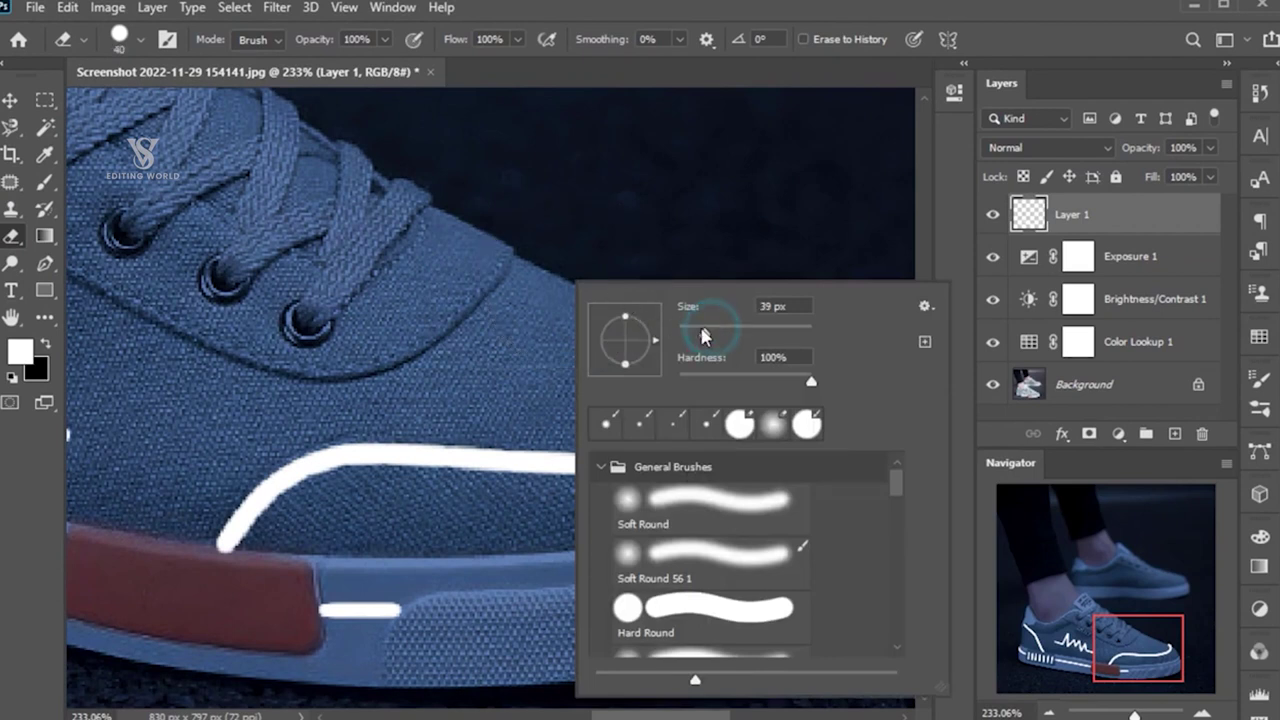
left_click(811, 382)
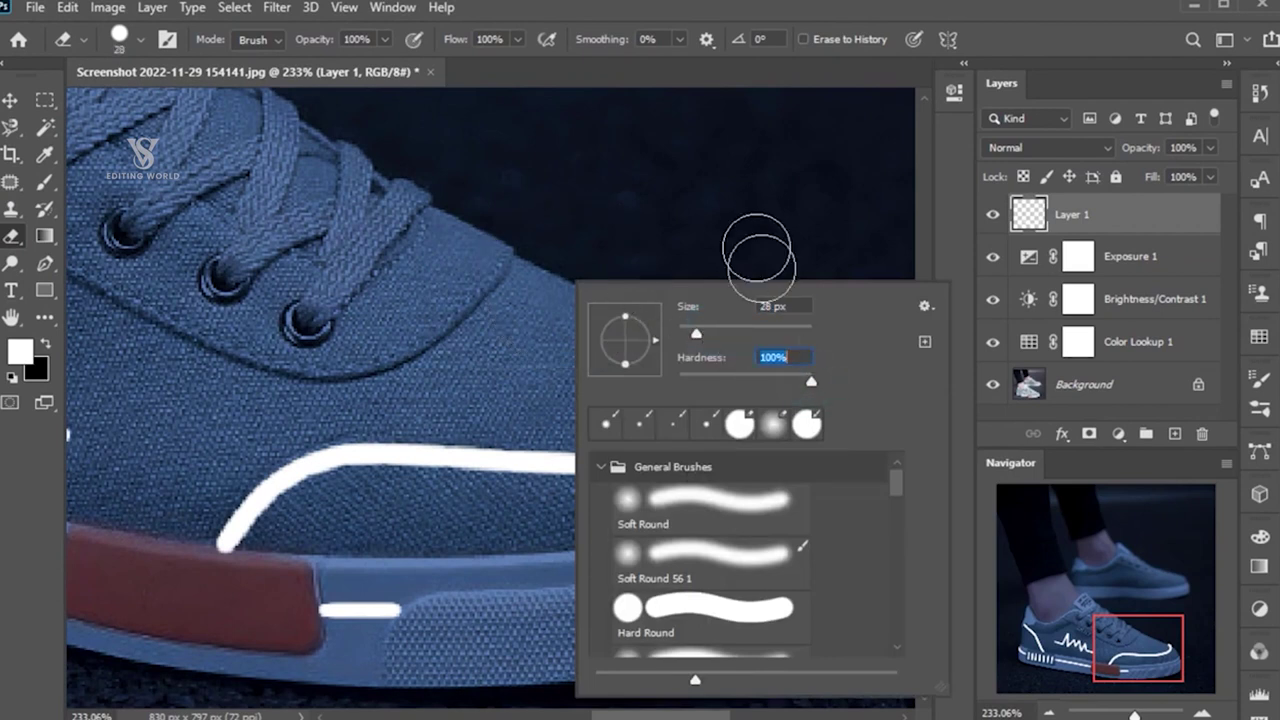
key("Return")
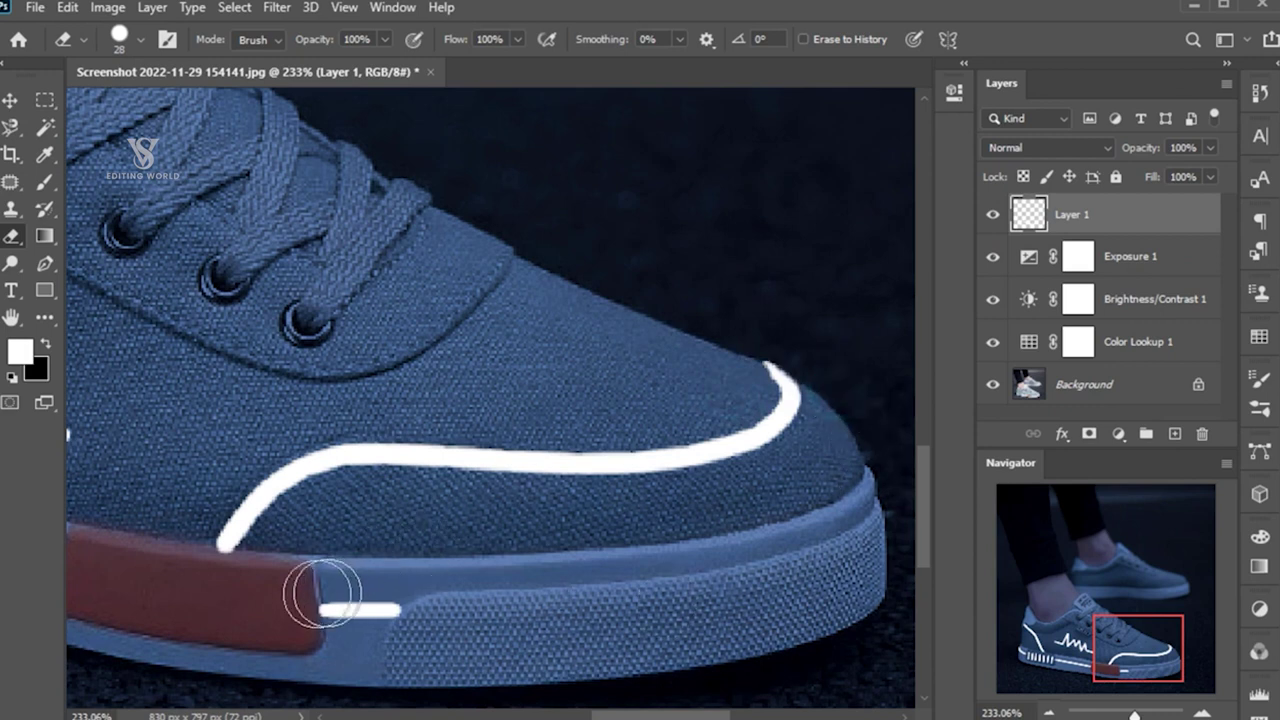
left_click_drag(223, 582, 358, 542)
left_click(365, 540)
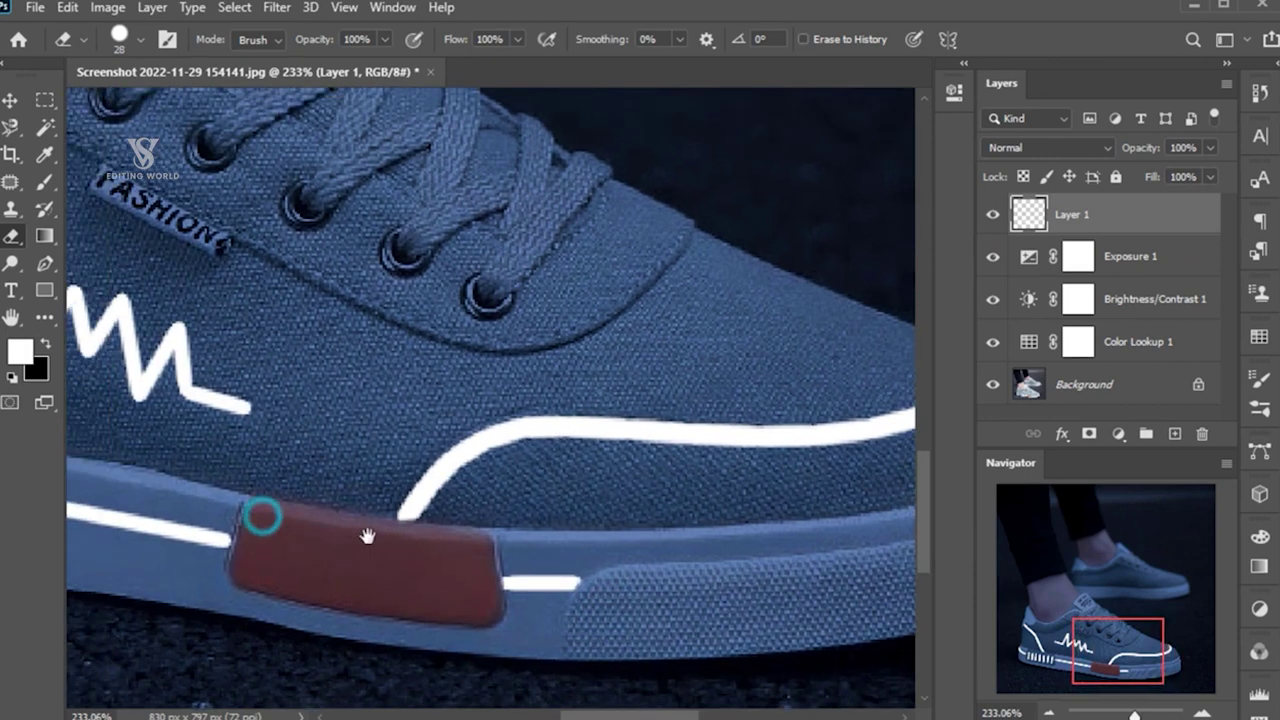
With a 10 px eraser, tidy the heel line's top and edges and the sole line ends
left_click_drag(215, 535, 380, 554)
left_click_drag(234, 491, 634, 581)
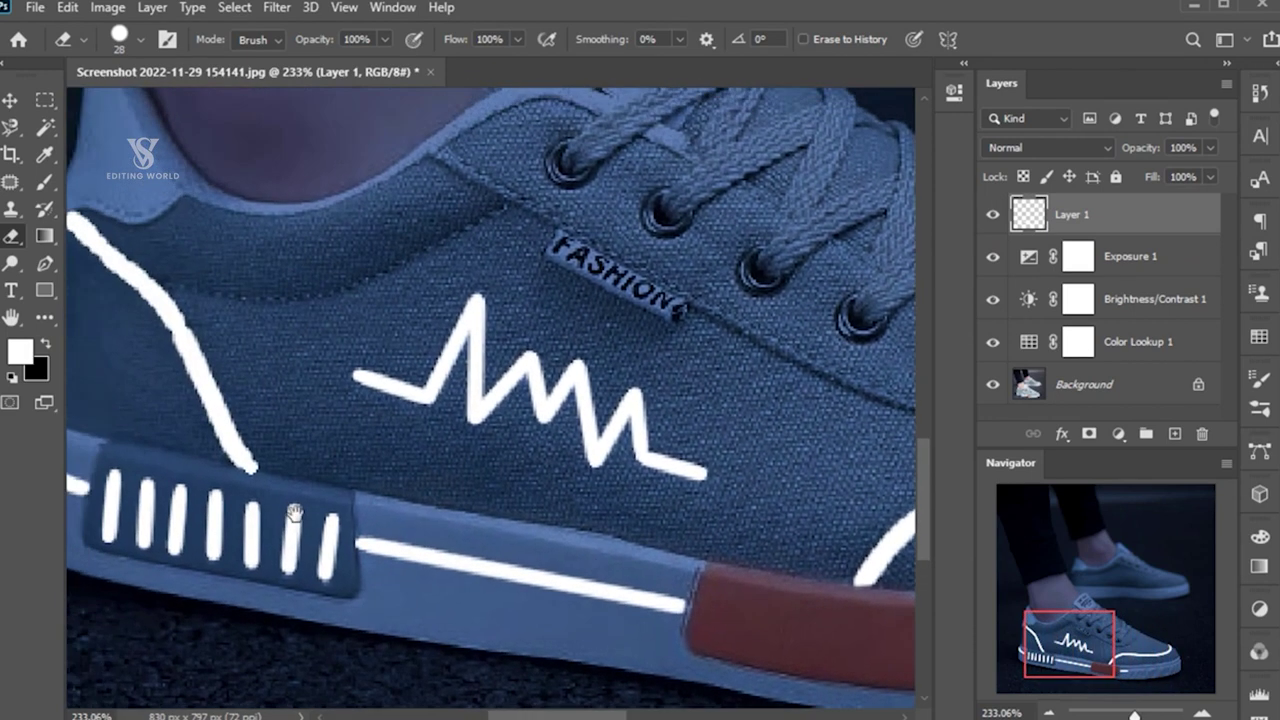
right_click(322, 482)
type("14")
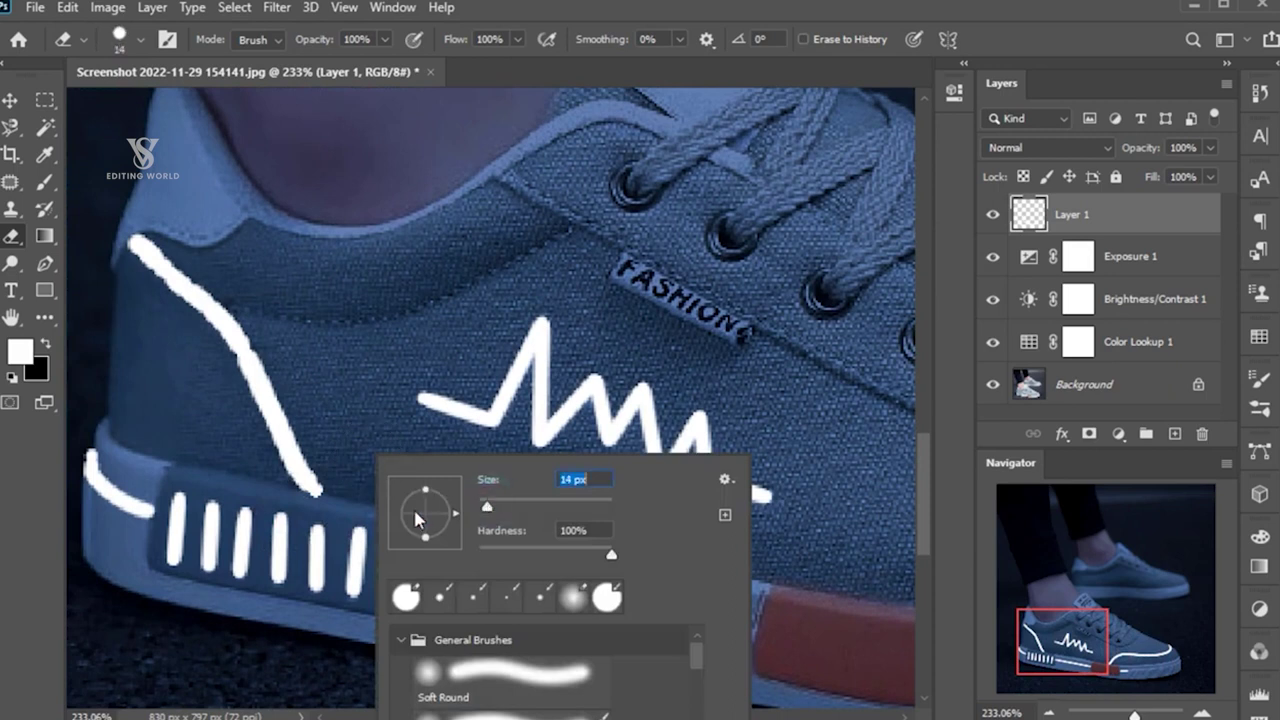
left_click_drag(488, 508, 485, 508)
left_click(315, 495)
left_click_drag(124, 241, 123, 234)
left_click(143, 240)
left_click_drag(260, 334, 231, 366)
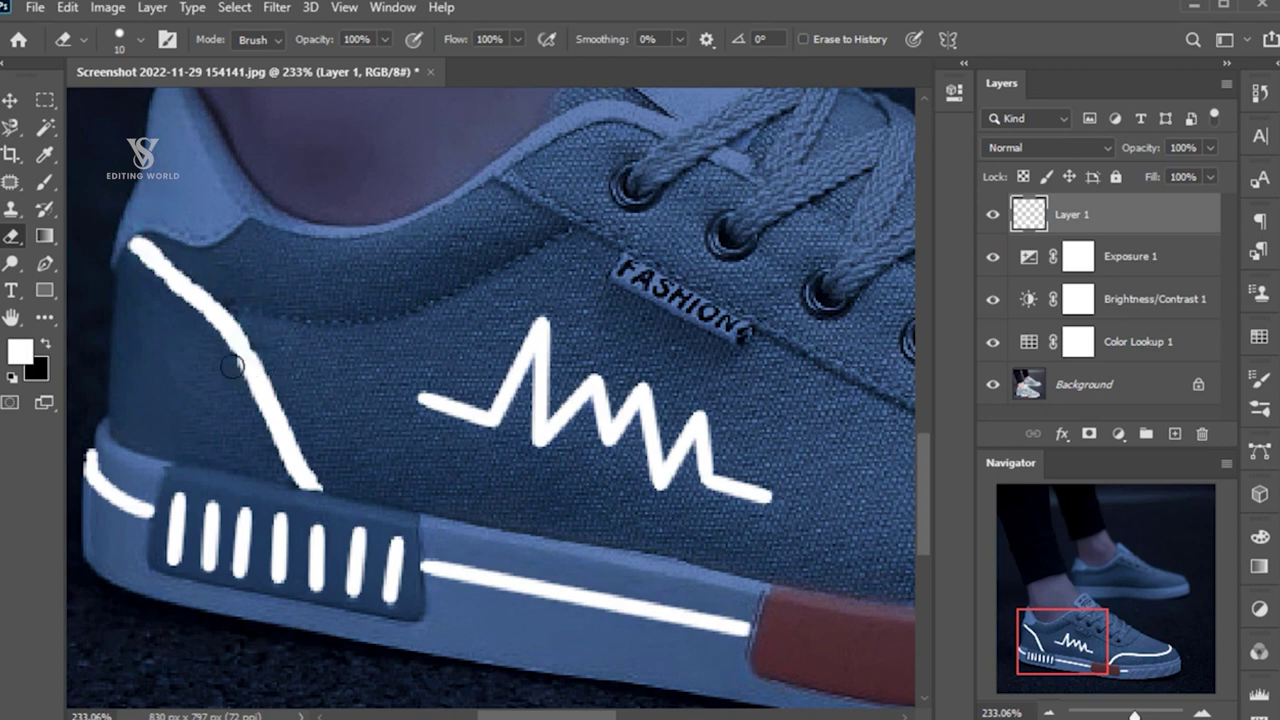
left_click_drag(233, 379, 243, 409)
left_click_drag(265, 346, 274, 366)
left_click_drag(77, 457, 79, 494)
Set the eraser to 7 px, then zoom out and centre the shoe with the Move tool
right_click(153, 513)
left_click_drag(277, 562, 272, 567)
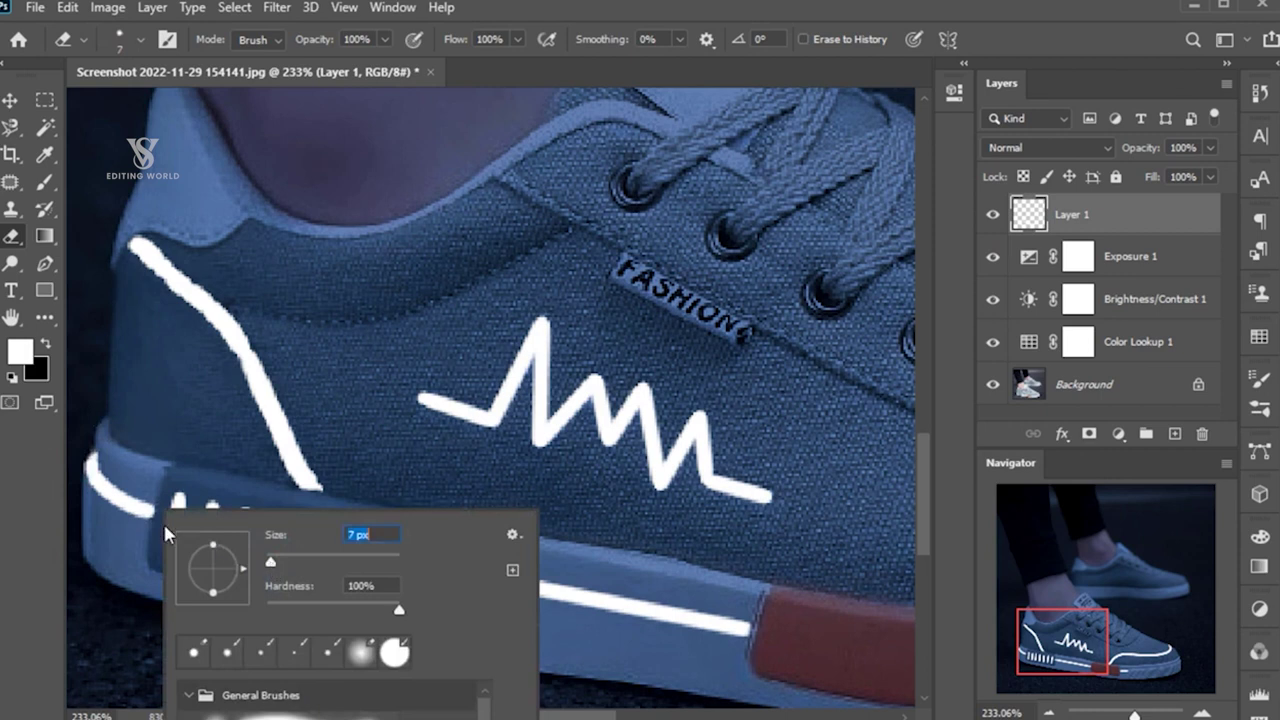
key("Return")
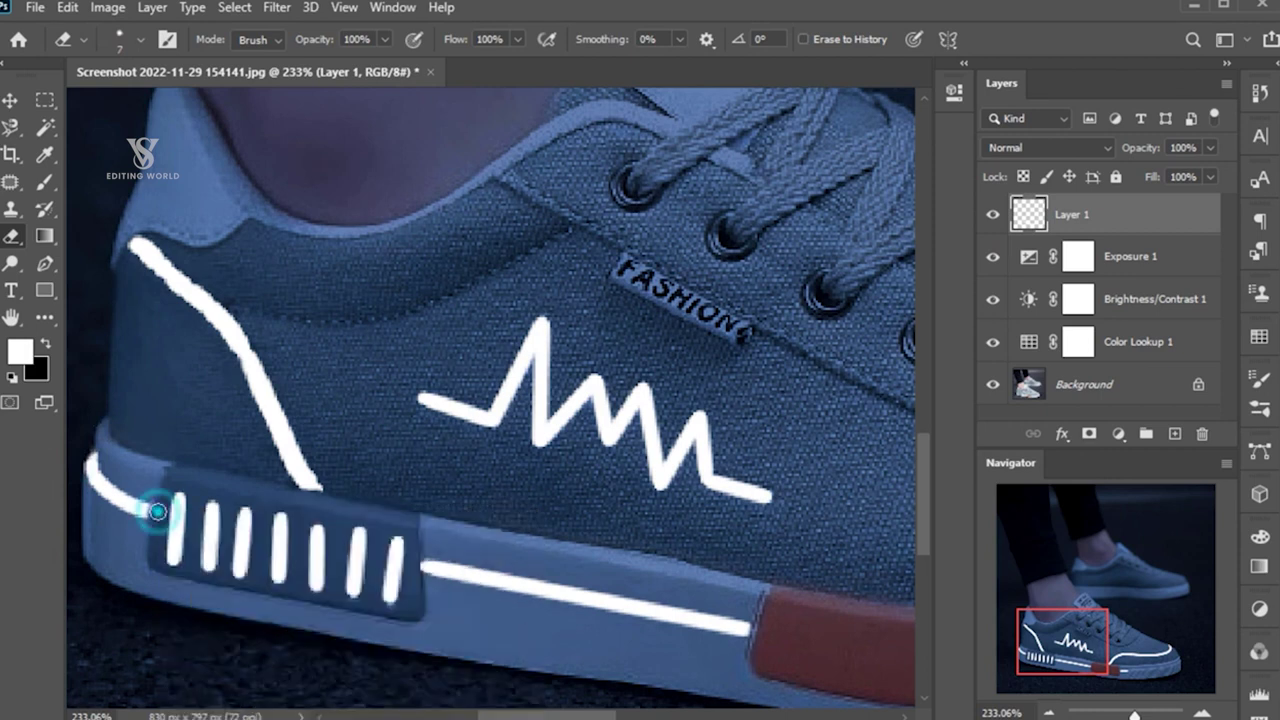
scroll(424, 402, "down", 3)
scroll(424, 402, "down", 3)
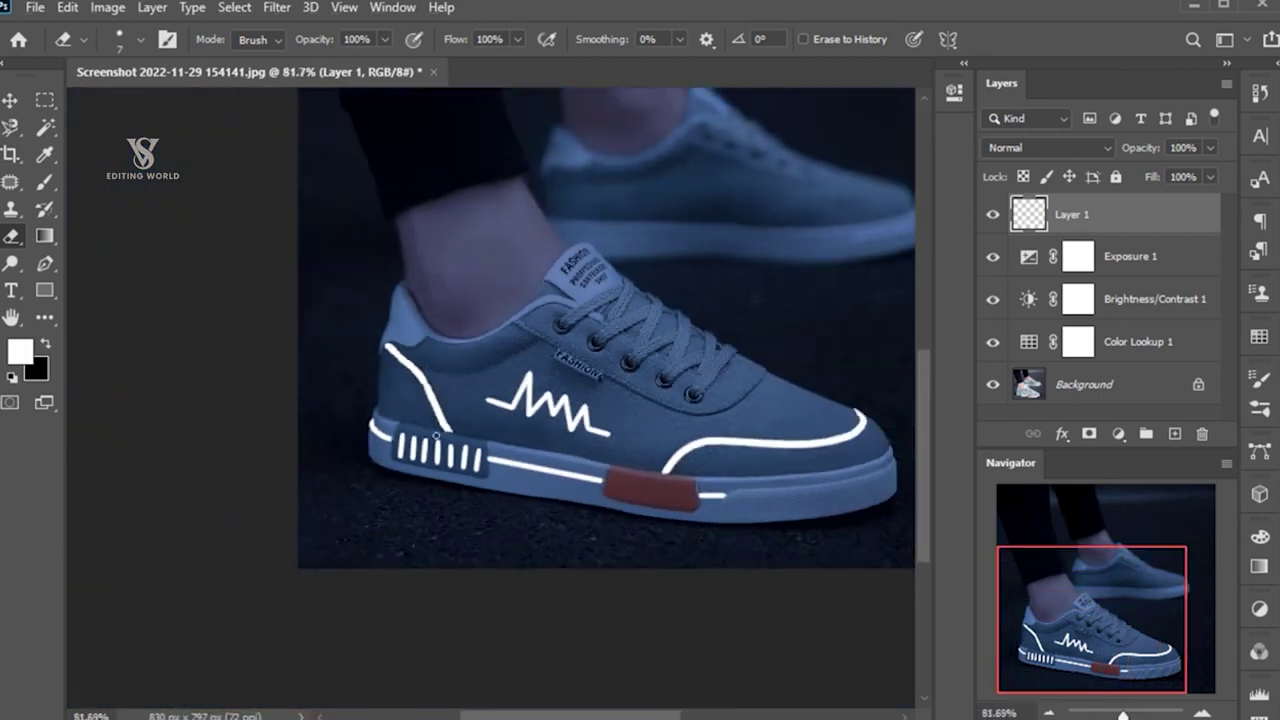
key("v")
scroll(505, 400, "down", 2)
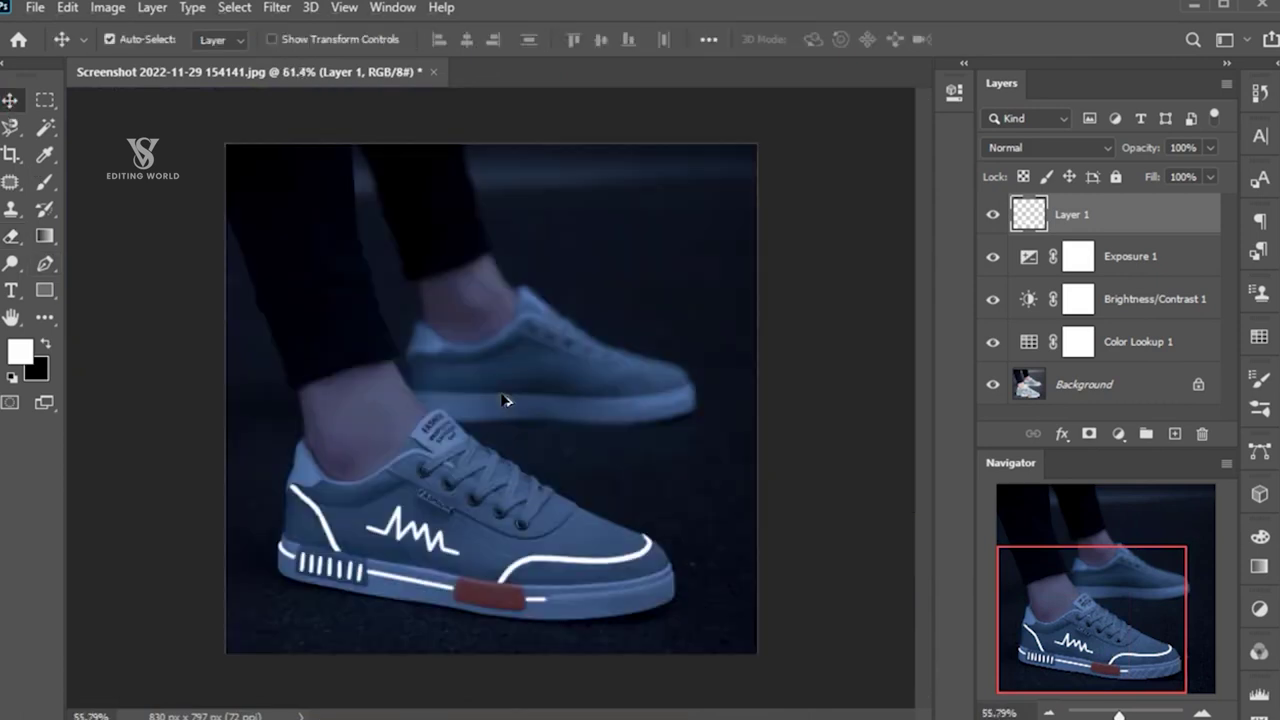
scroll(490, 430, "up", 1)
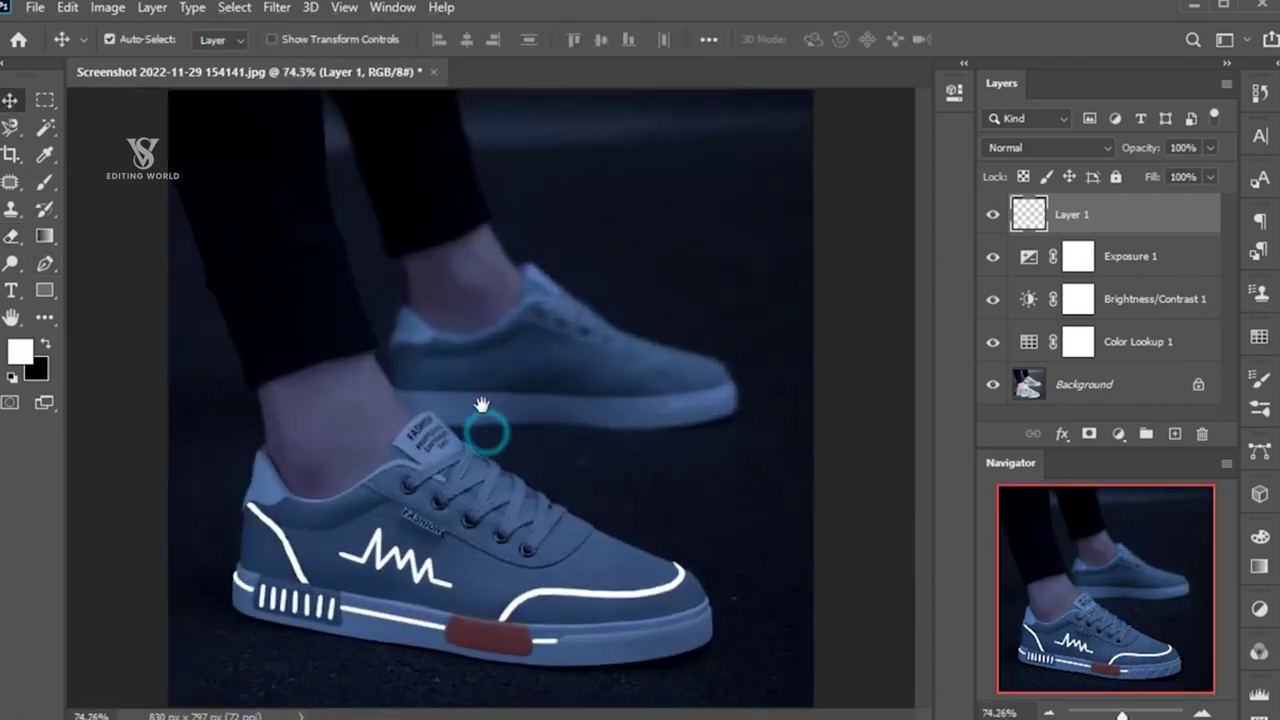
scroll(494, 434, "up", 1)
left_click_drag(505, 361, 498, 374)
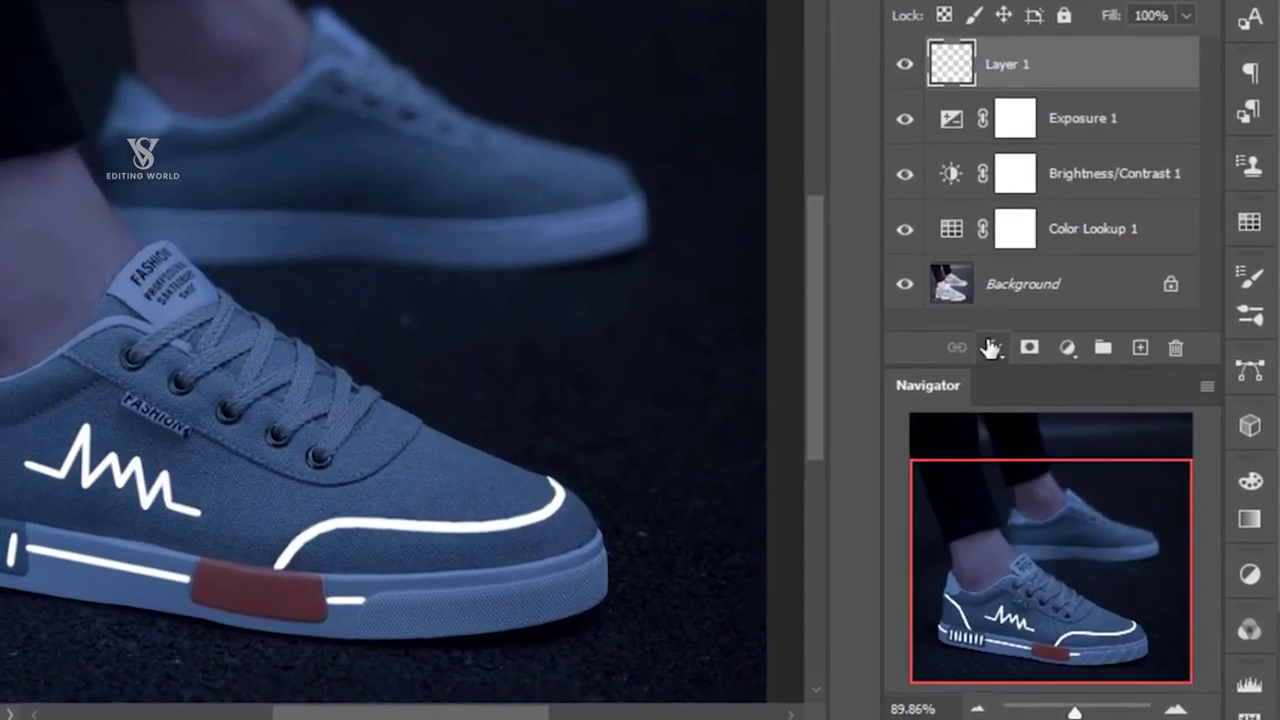
Add an Outer Glow layer style to the white lines and adjust its size and range
left_click(1062, 436)
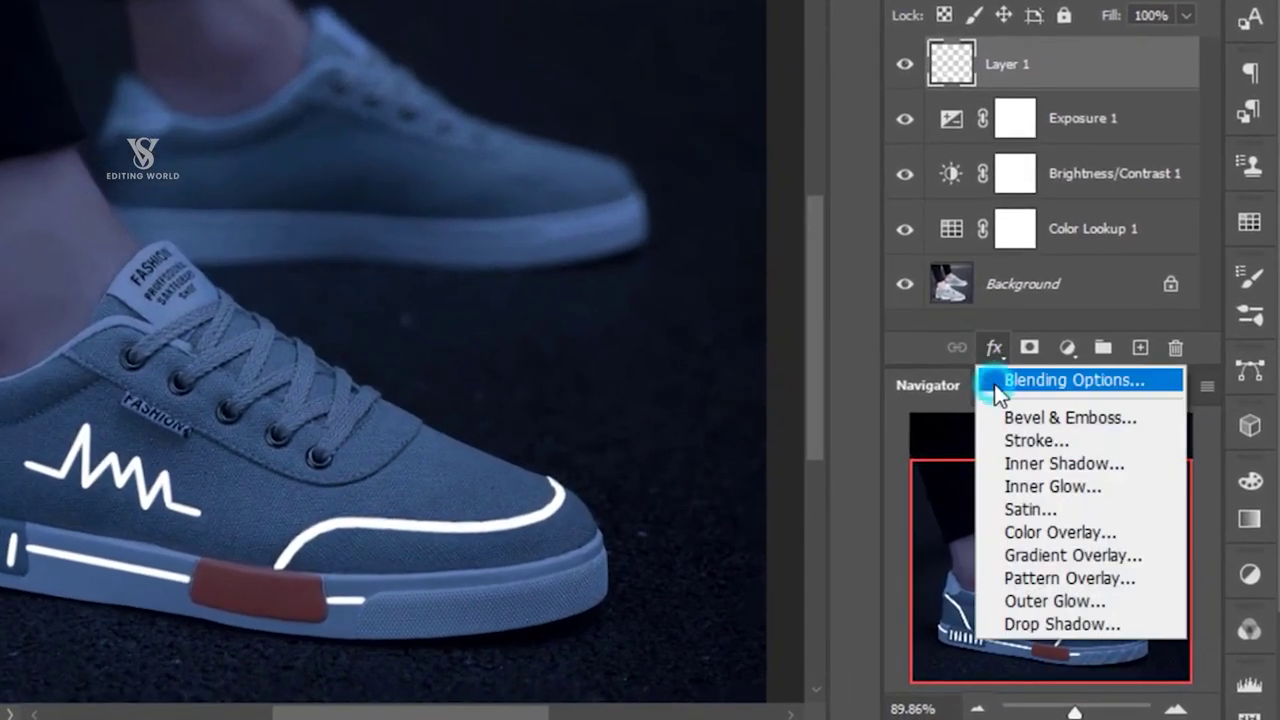
left_click(994, 381)
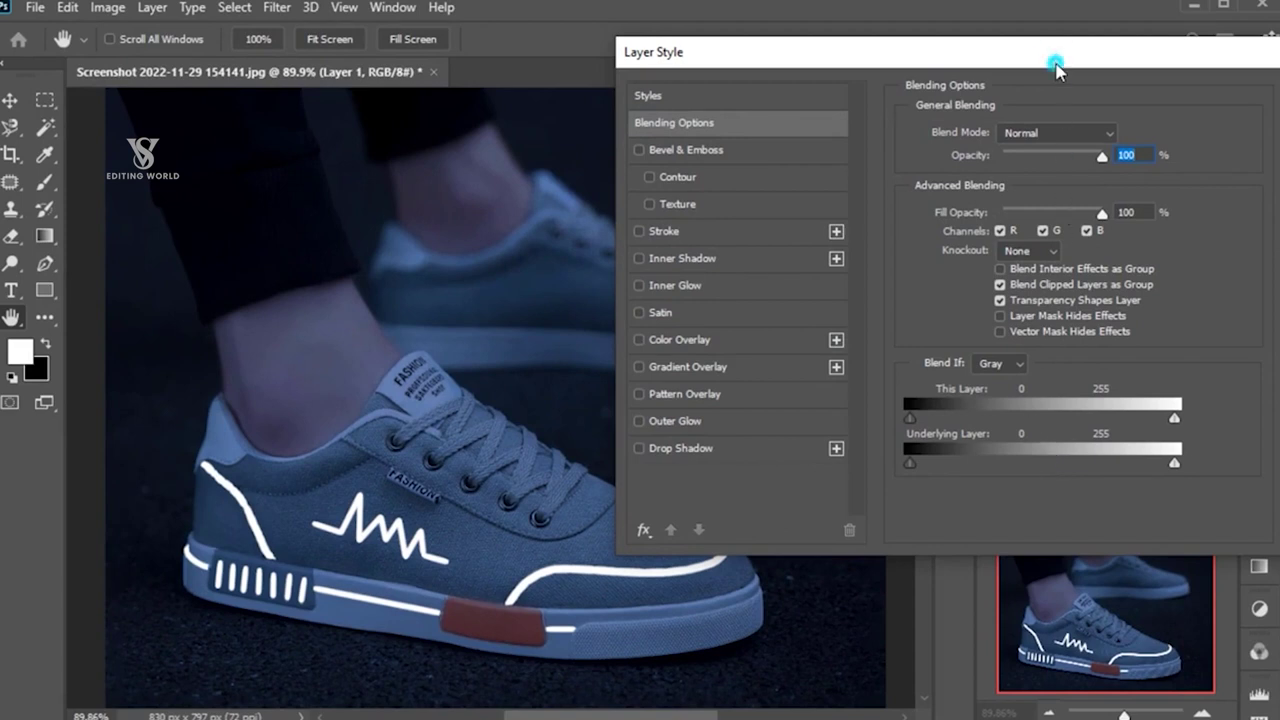
left_click(639, 421)
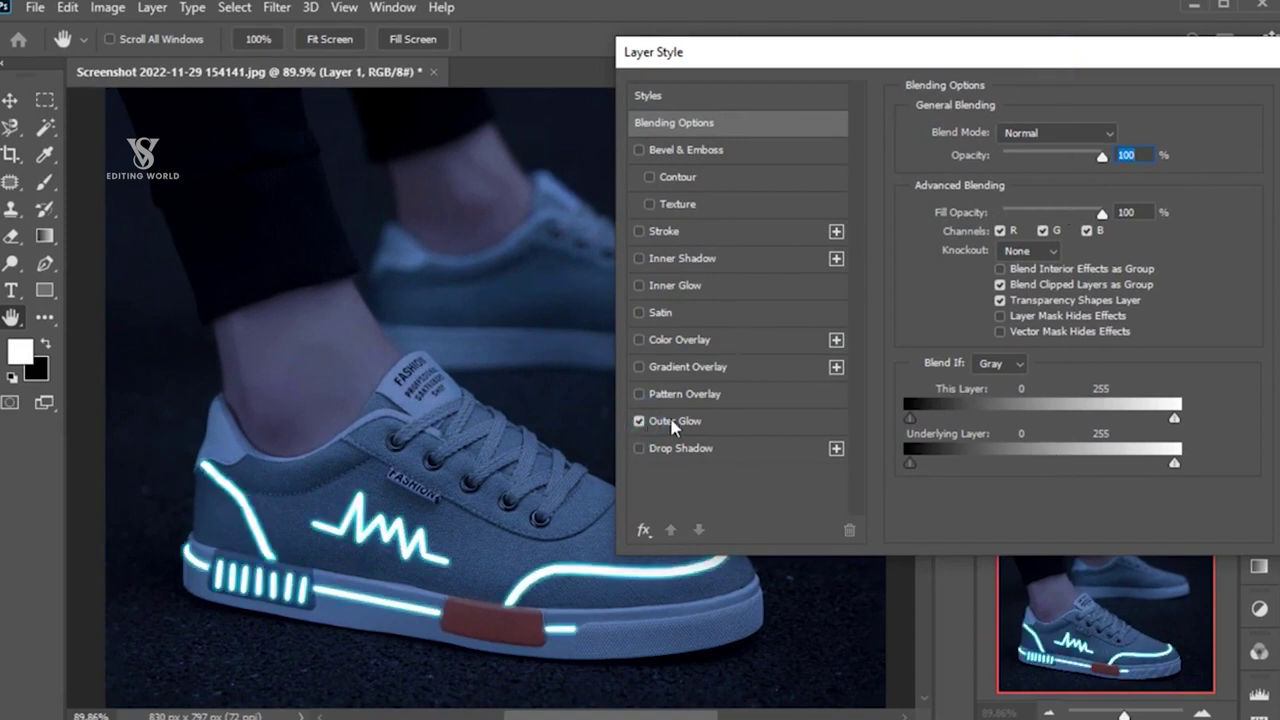
left_click(722, 433)
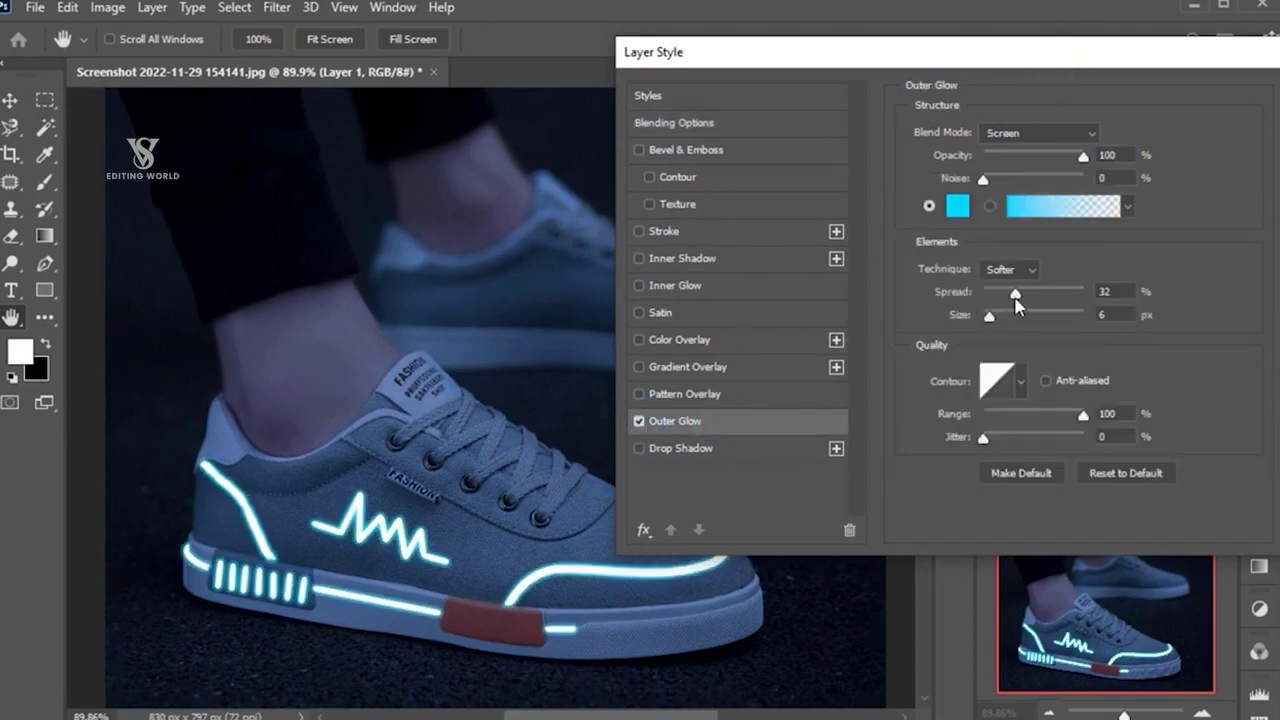
left_click_drag(995, 318, 1017, 303)
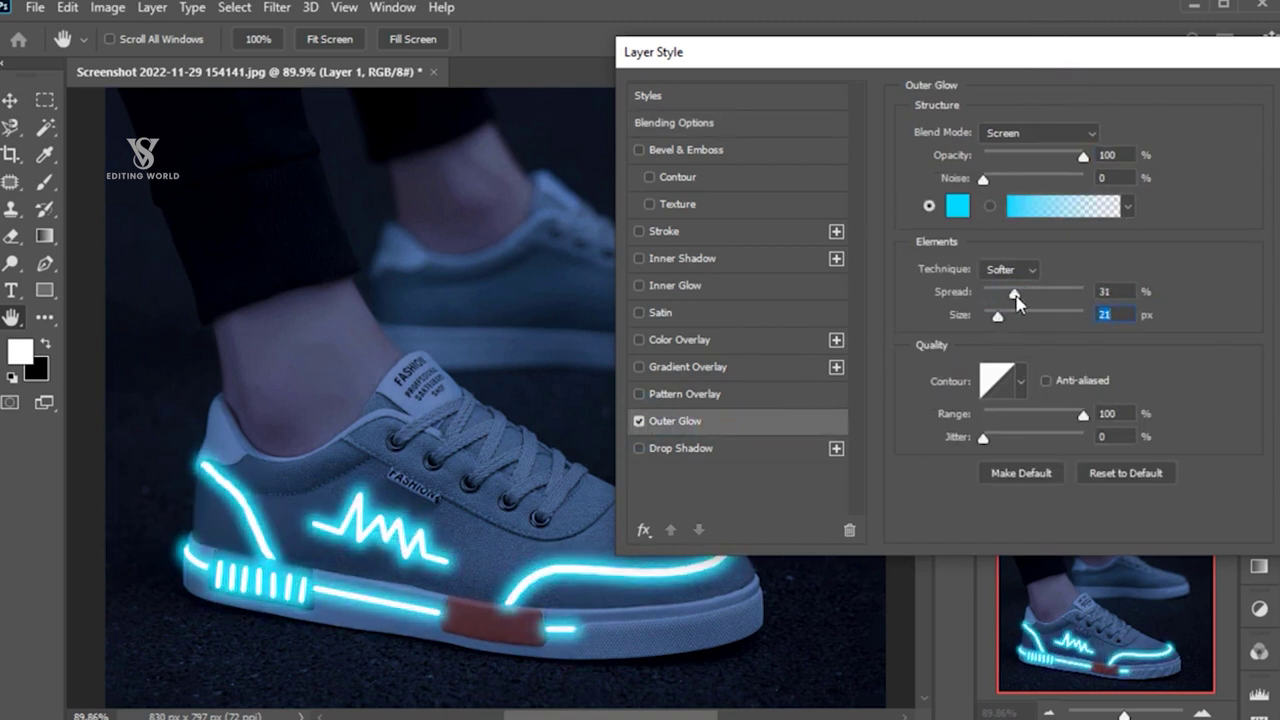
left_click_drag(1086, 421, 1071, 423)
left_click_drag(1001, 317, 996, 318)
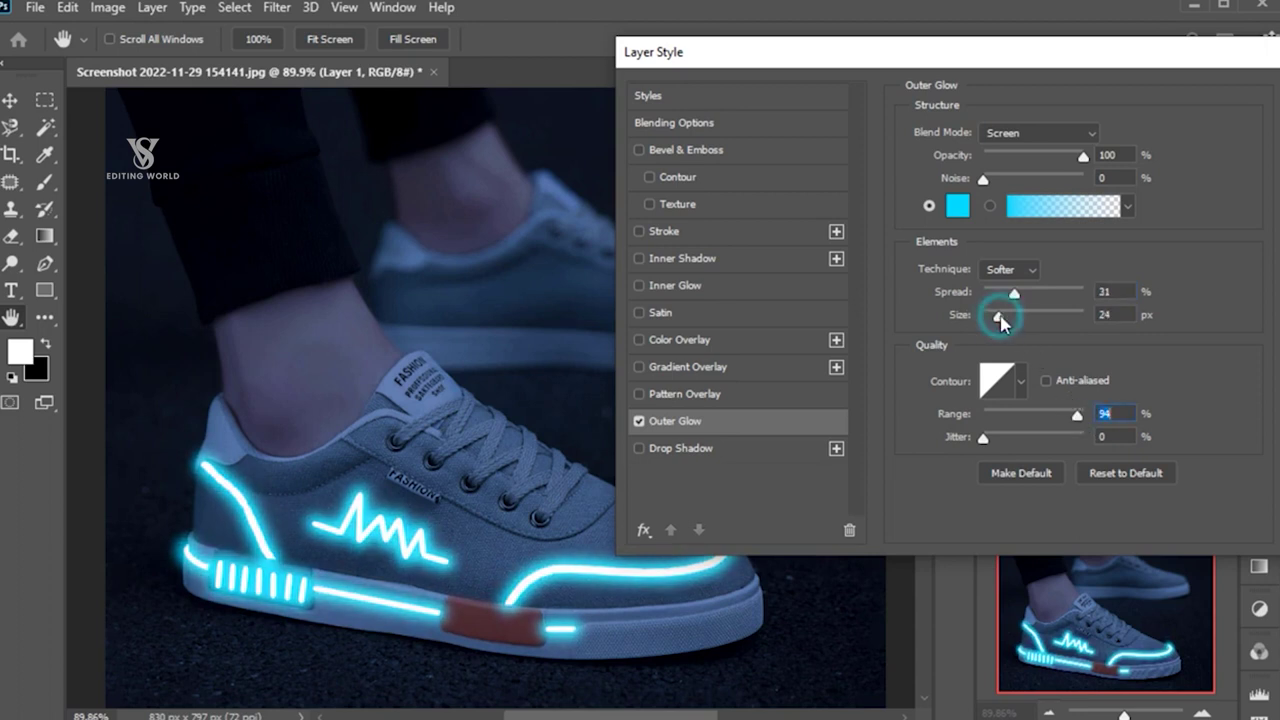
Keep the Softer glow technique and enlarge the glow to 32 px with 19% spread
left_click(1010, 270)
left_click(1003, 298)
mouse_move(997, 296)
left_mouse_down()
mouse_move(983, 293)
mouse_move(986, 317)
left_mouse_up()
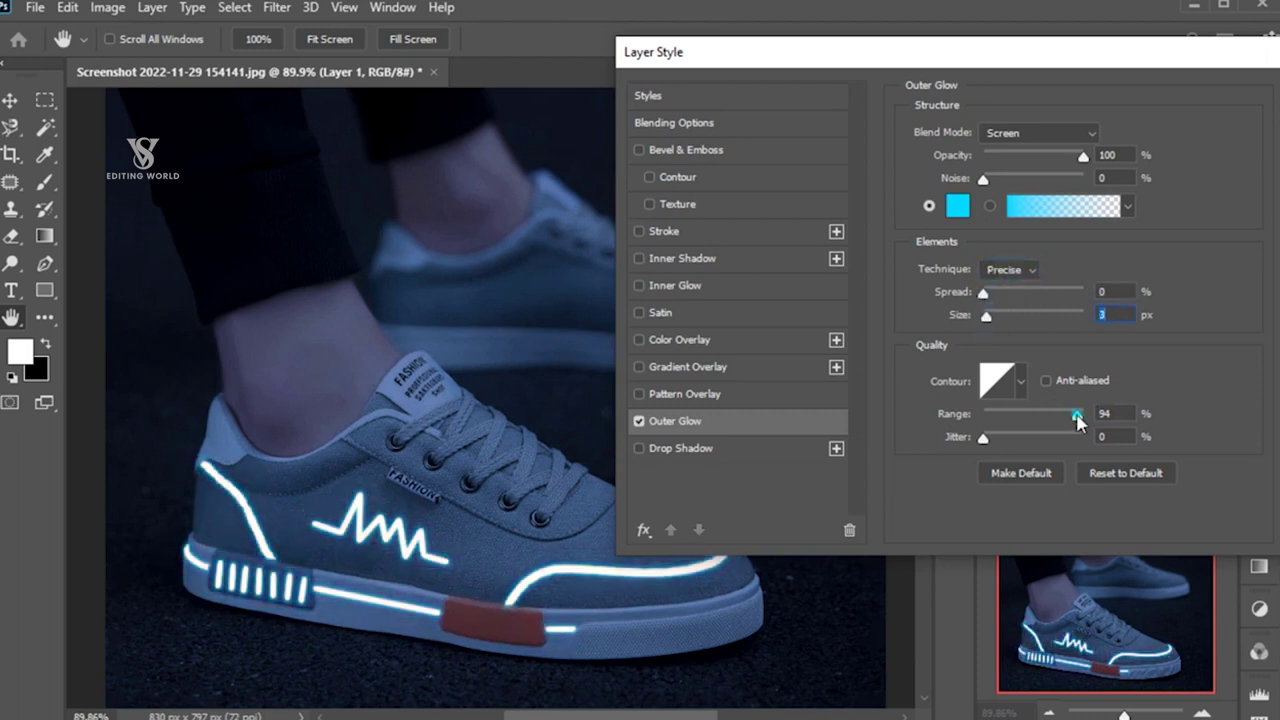
left_click(998, 271)
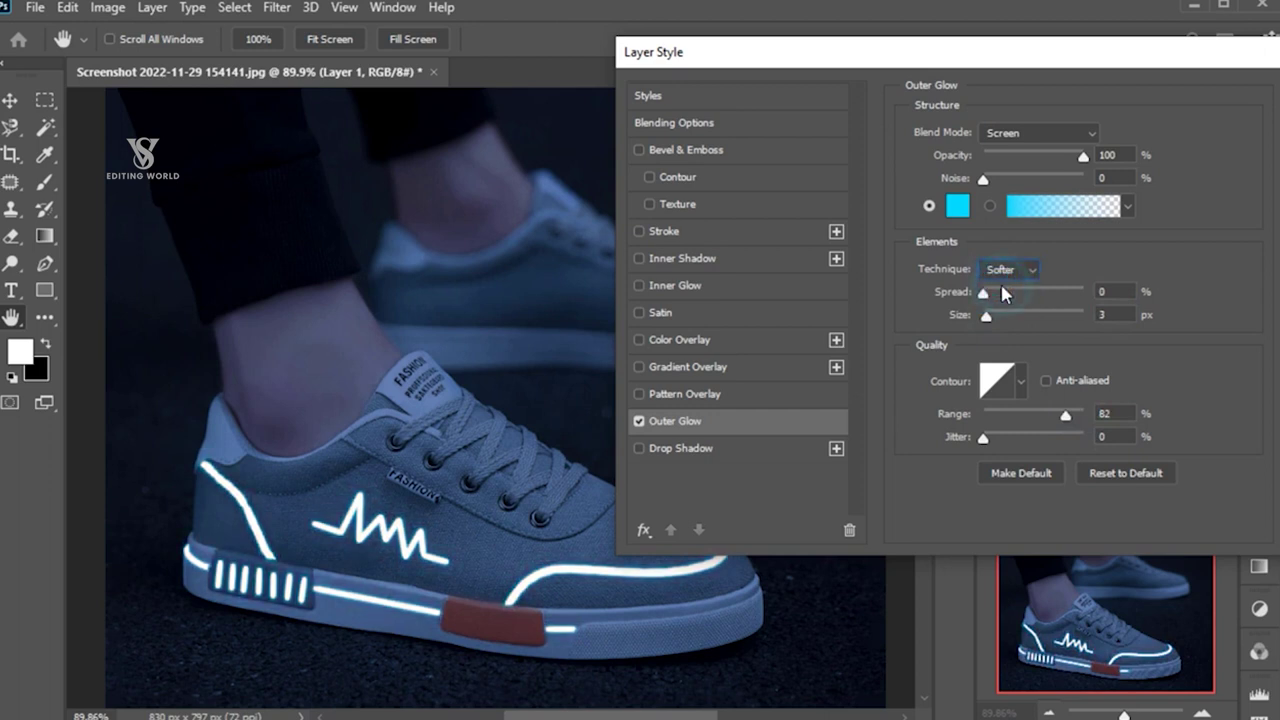
left_click_drag(1003, 315, 1003, 328)
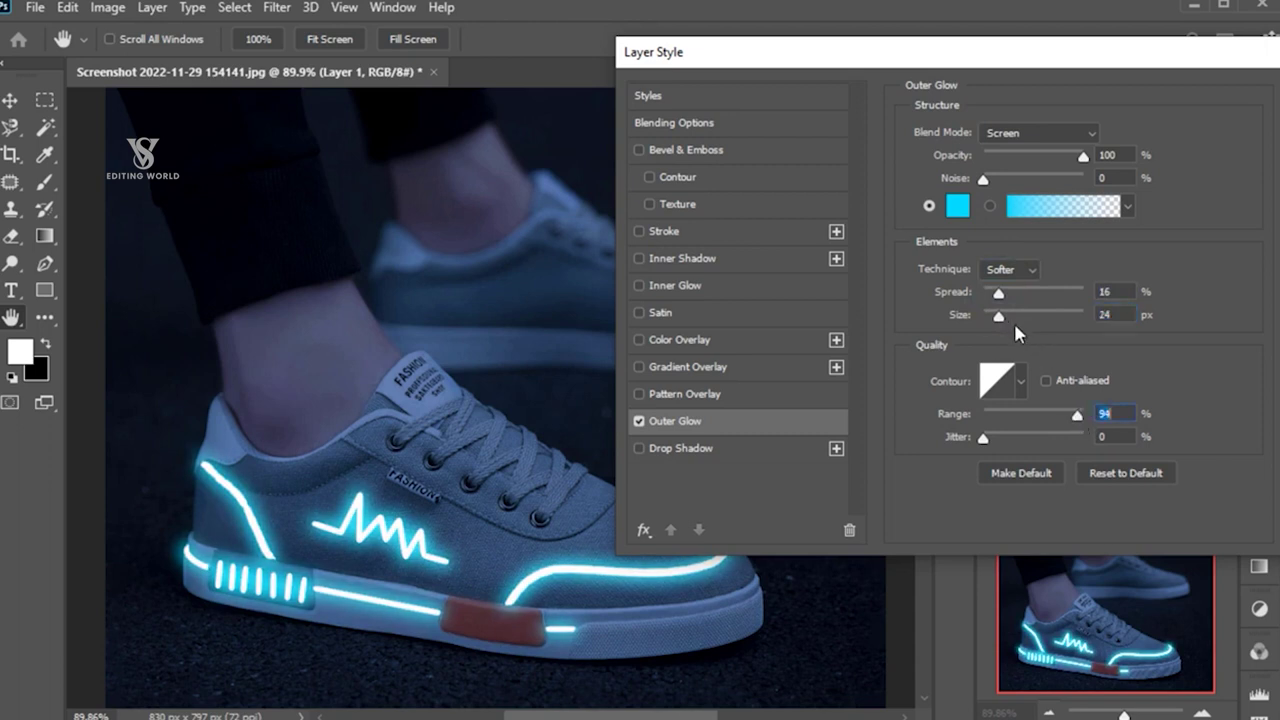
left_click_drag(1004, 322, 1006, 299)
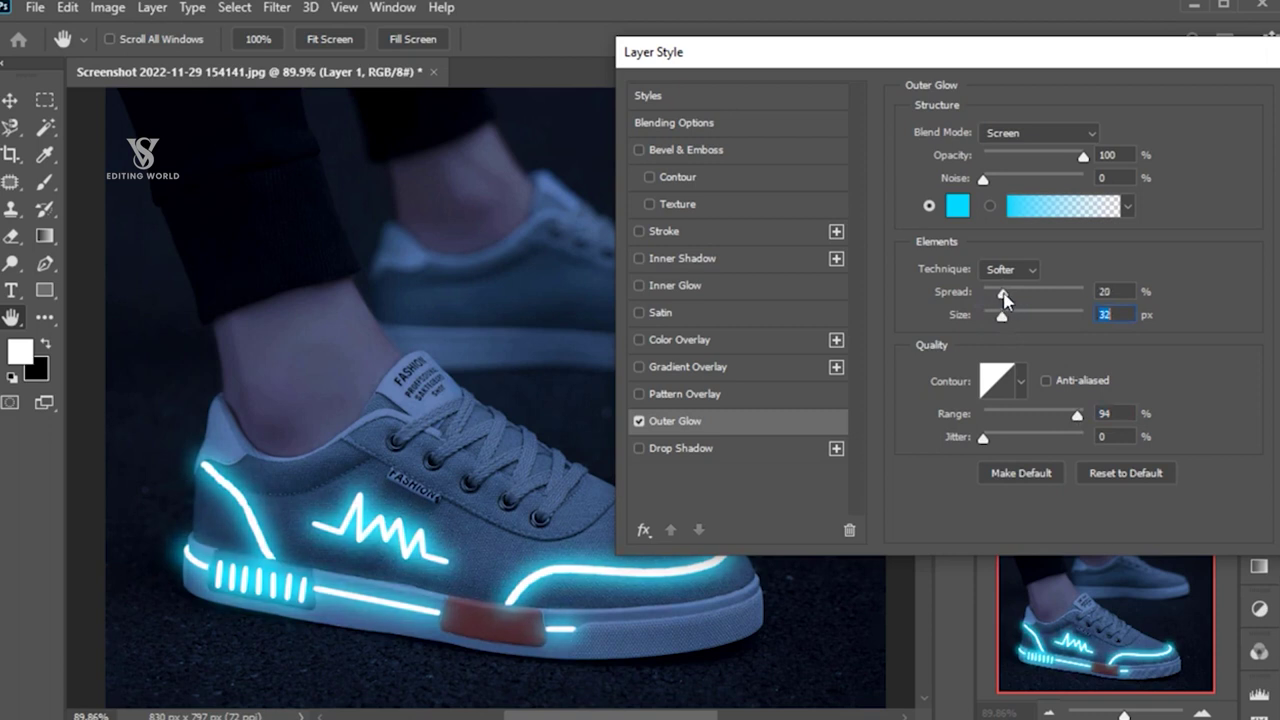
left_click(957, 205)
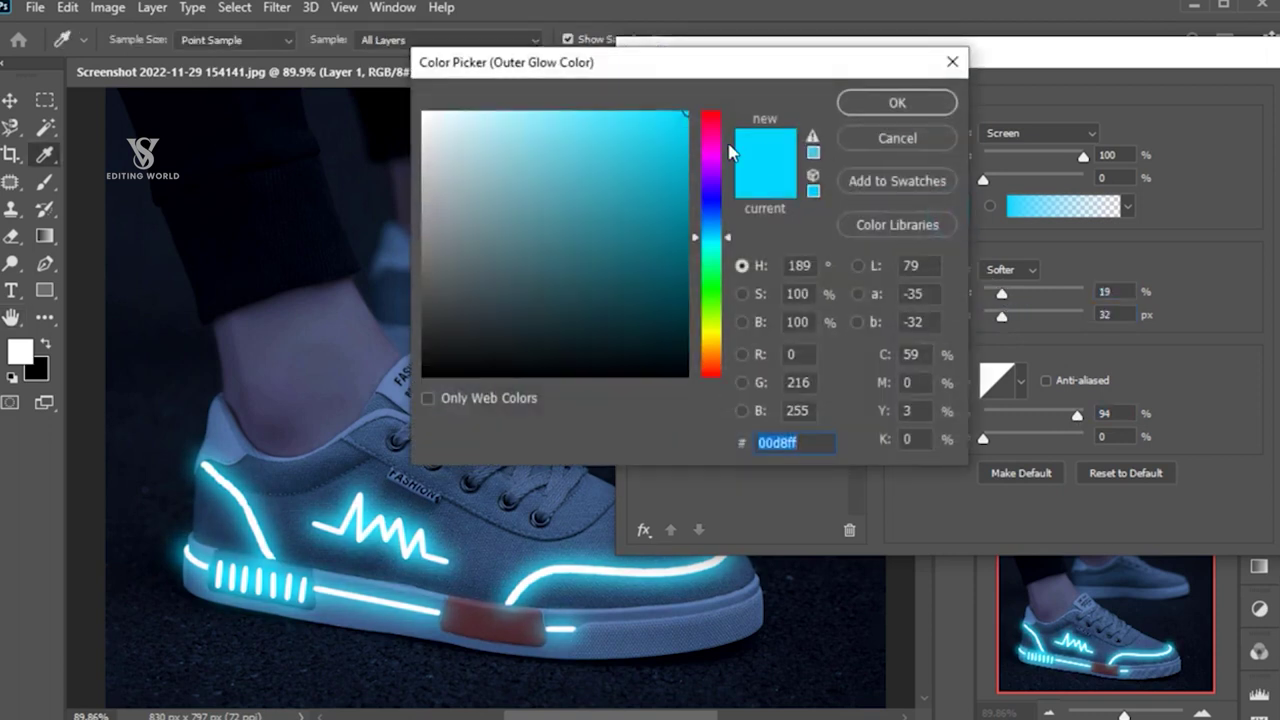
Shift the glow to a deeper blue (hue ~199), set spread 17% and size 24 px, and apply
left_click_drag(725, 243, 720, 231)
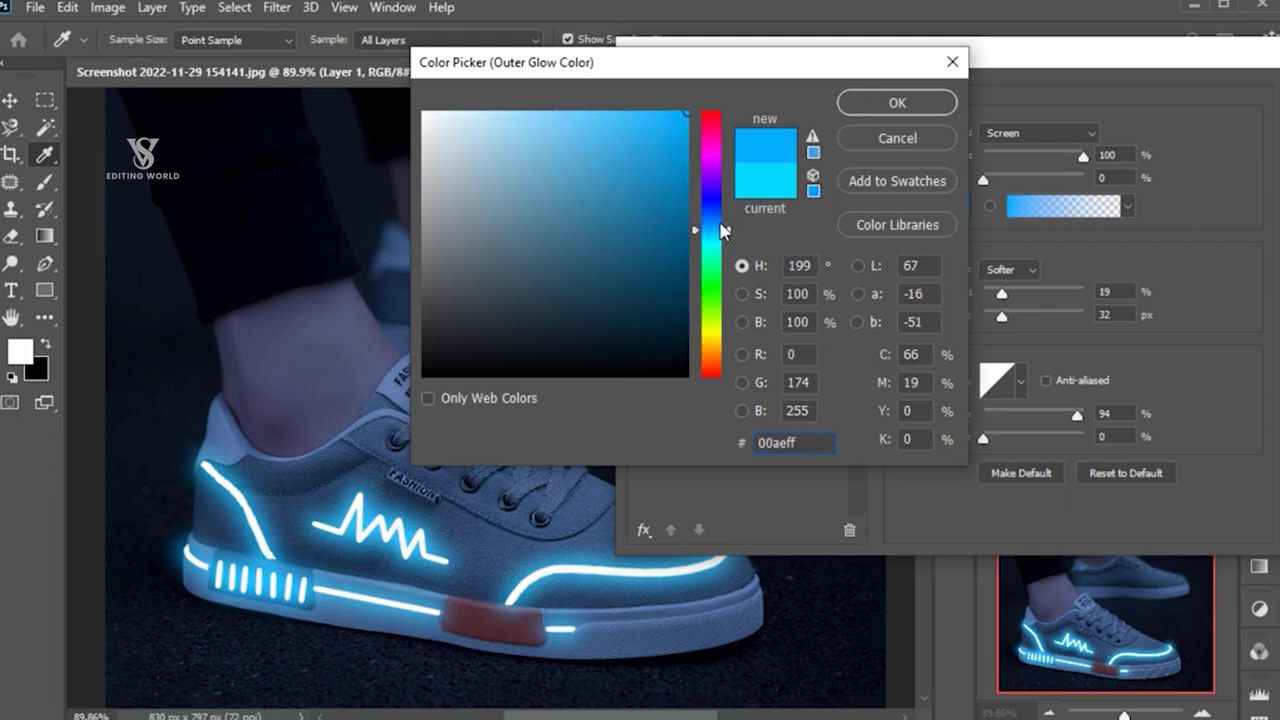
left_click(880, 105)
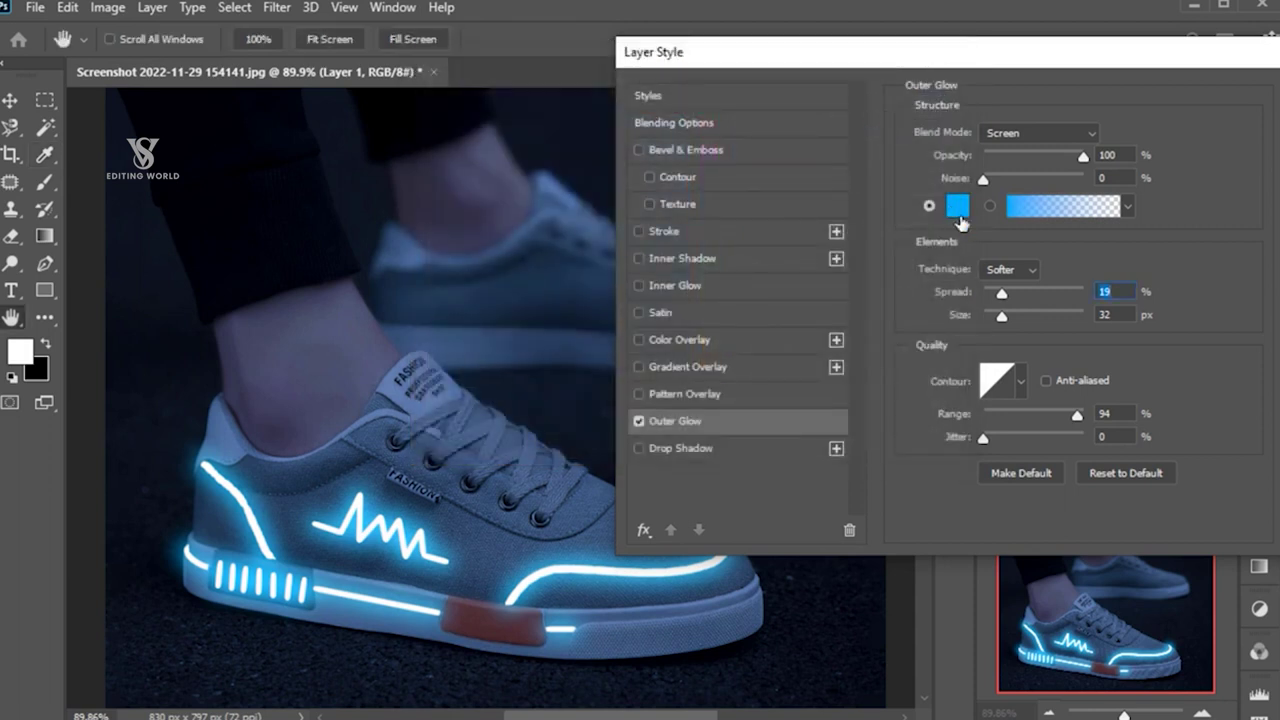
left_click_drag(1010, 293, 997, 317)
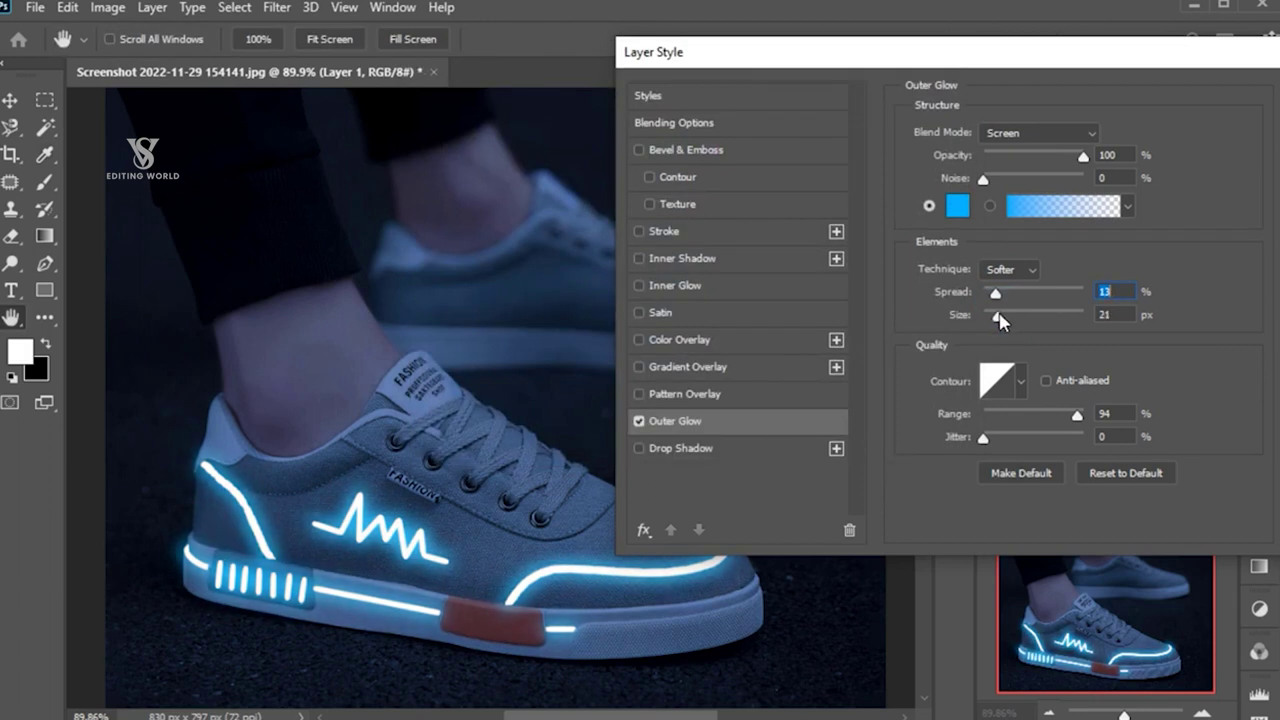
left_click_drag(995, 292, 999, 296)
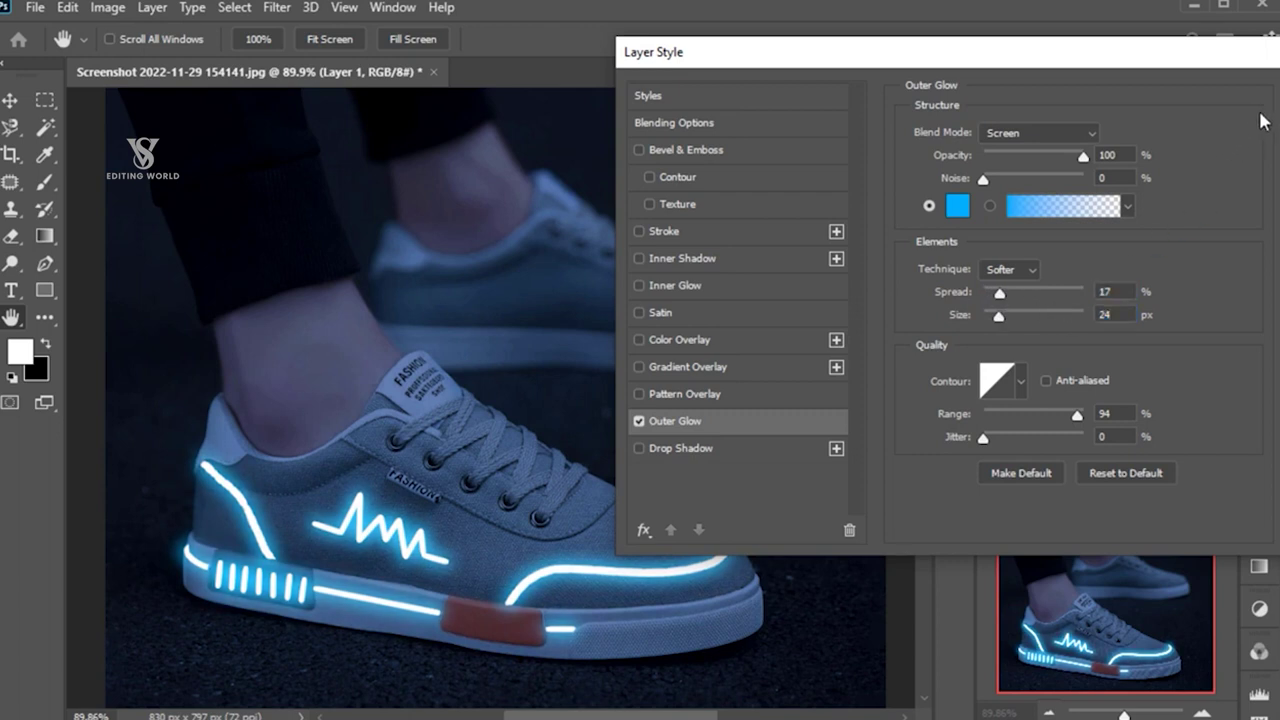
left_click_drag(1264, 62, 1108, 75)
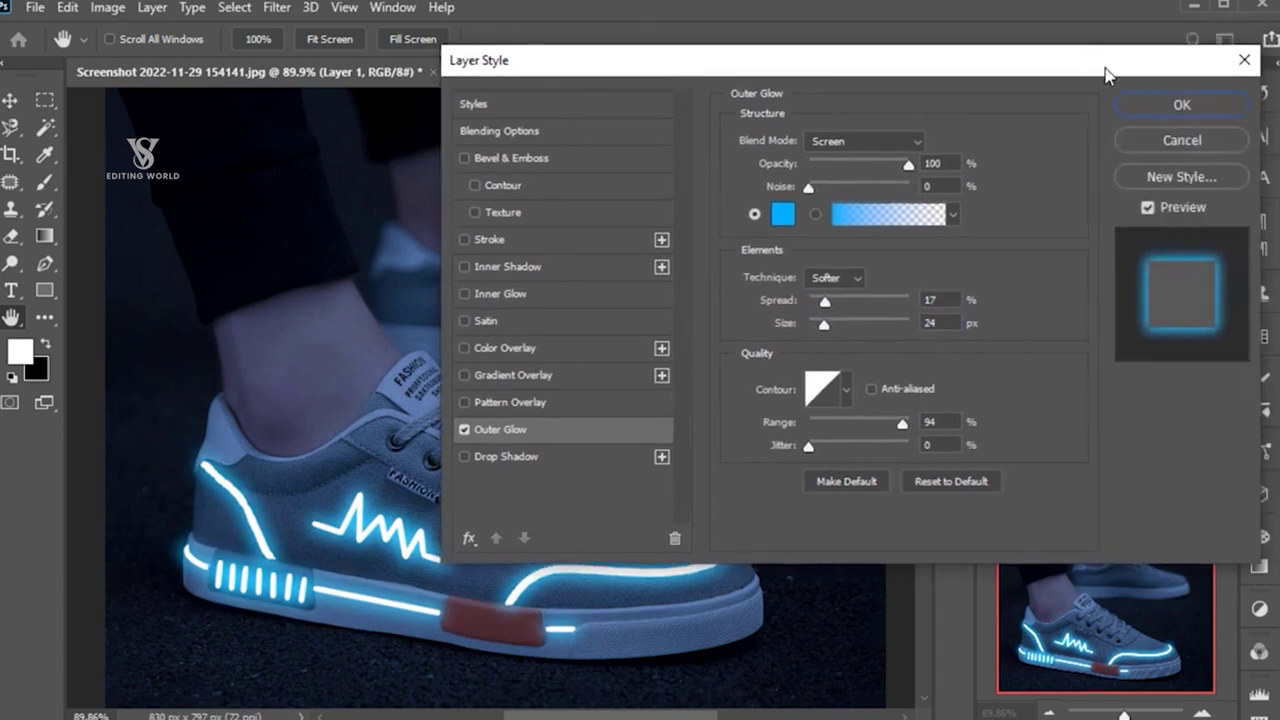
left_click(1171, 106)
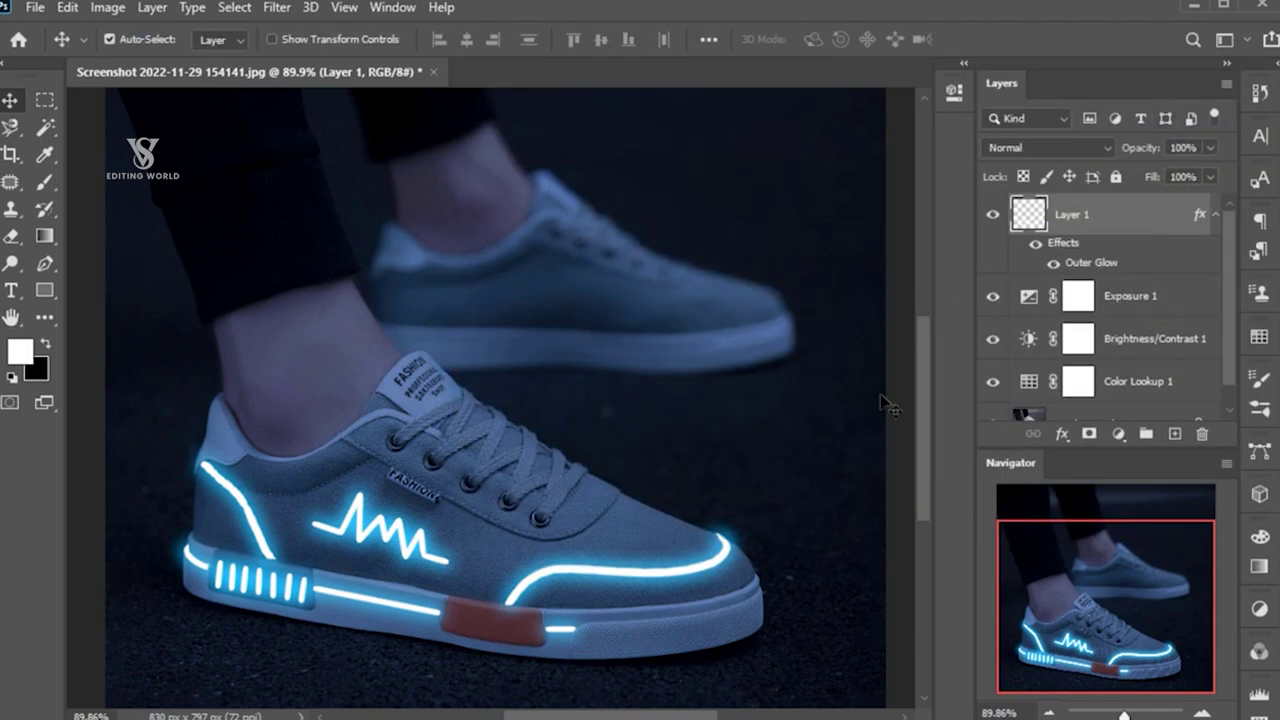
Add Layer 2 above Layer 1 and set its blend mode to Vivid Light
key("ctrl+minus")
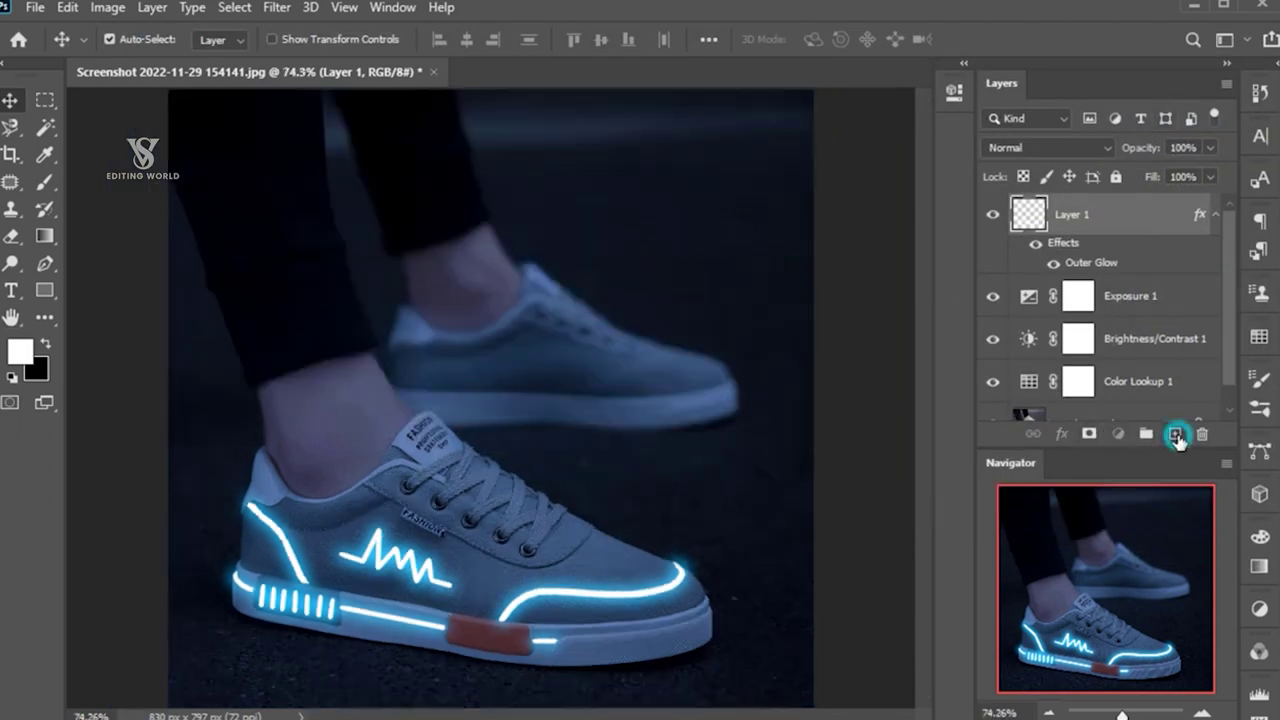
left_click(1177, 436)
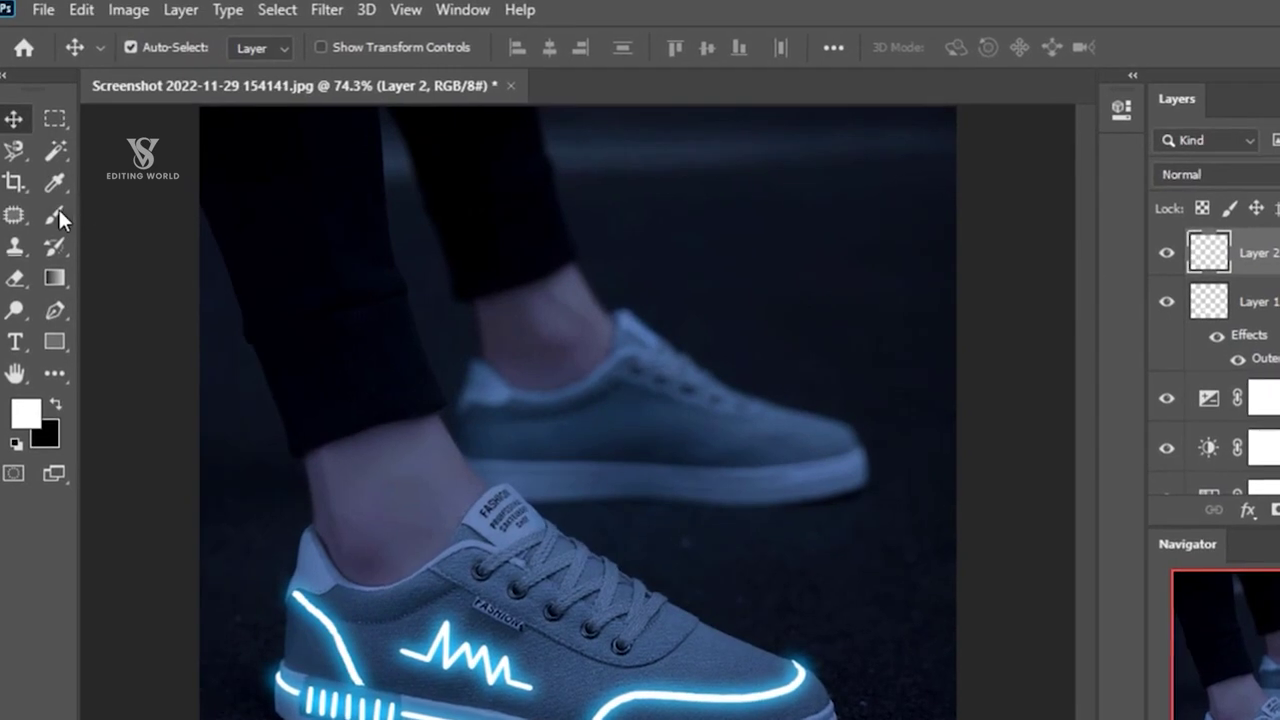
left_click(44, 181)
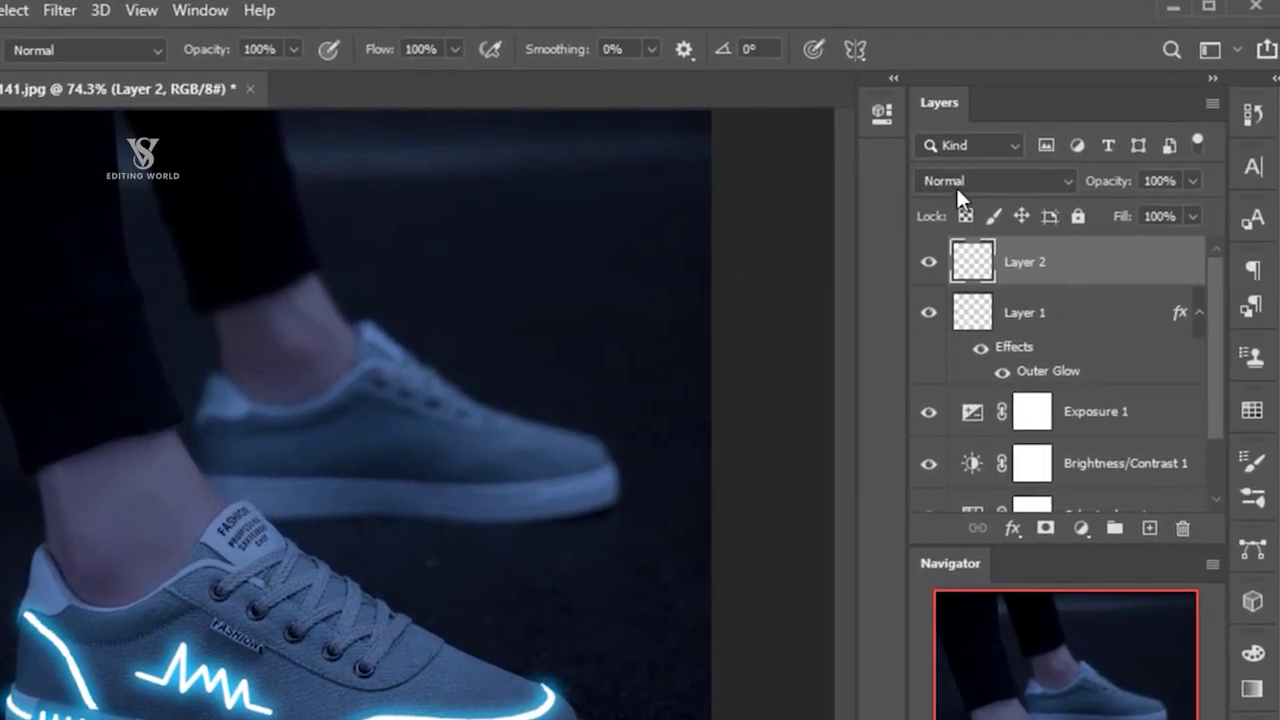
left_click(957, 185)
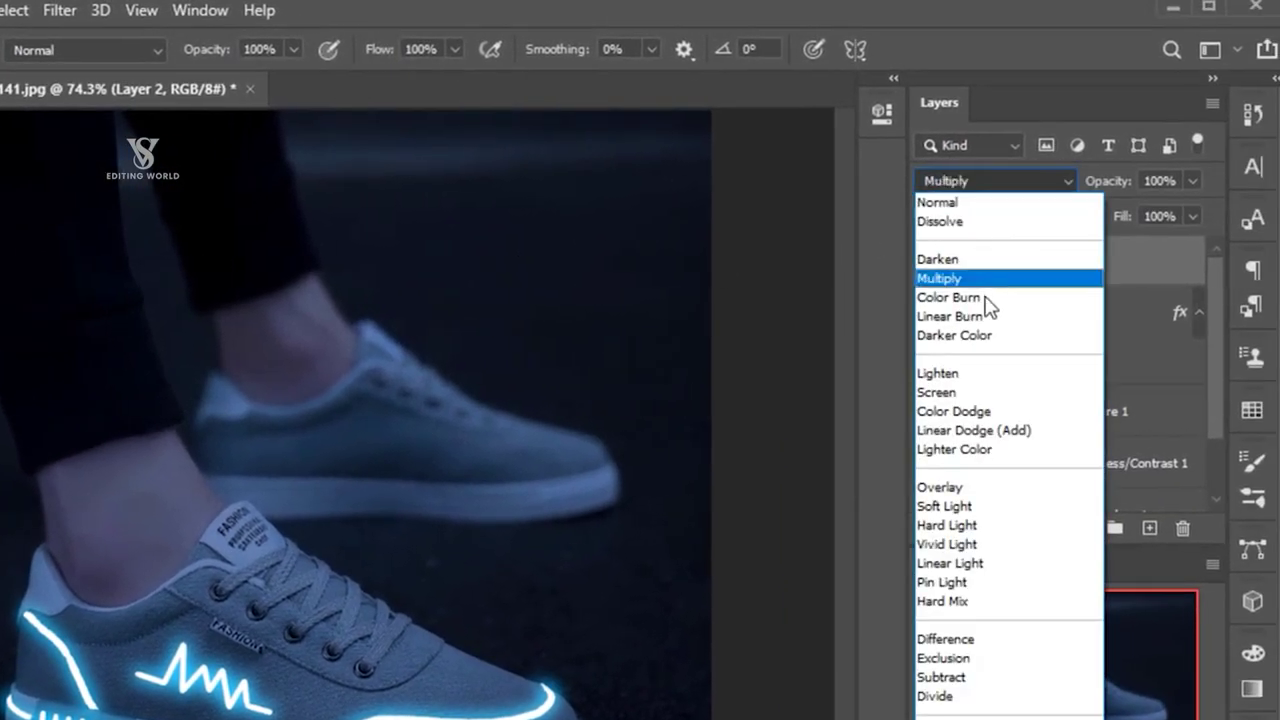
left_click(989, 548)
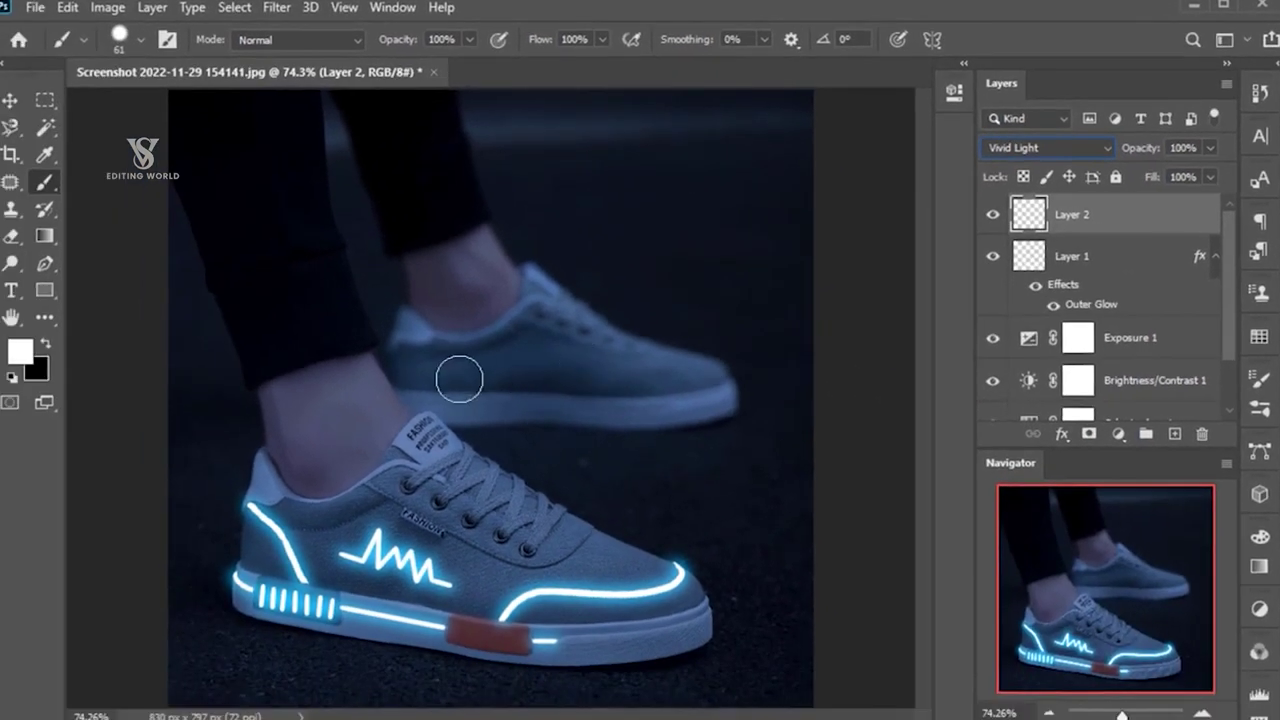
Sample the glow's light blue and set up a soft 0%-hardness, 55 px brush
left_click(47, 154)
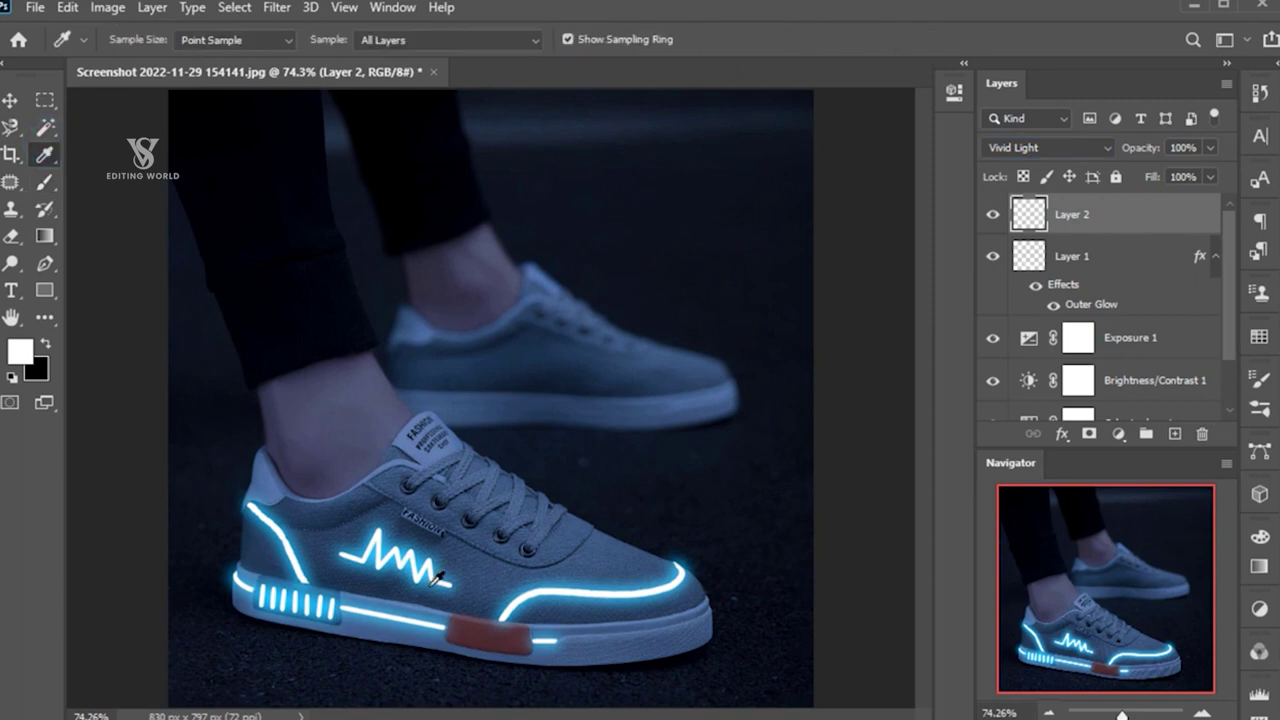
scroll(437, 578, "up", 3)
scroll(386, 623, "up", 2)
left_click(366, 618)
scroll(360, 610, "down", 2)
left_click_drag(414, 591, 412, 481)
scroll(420, 476, "down", 2)
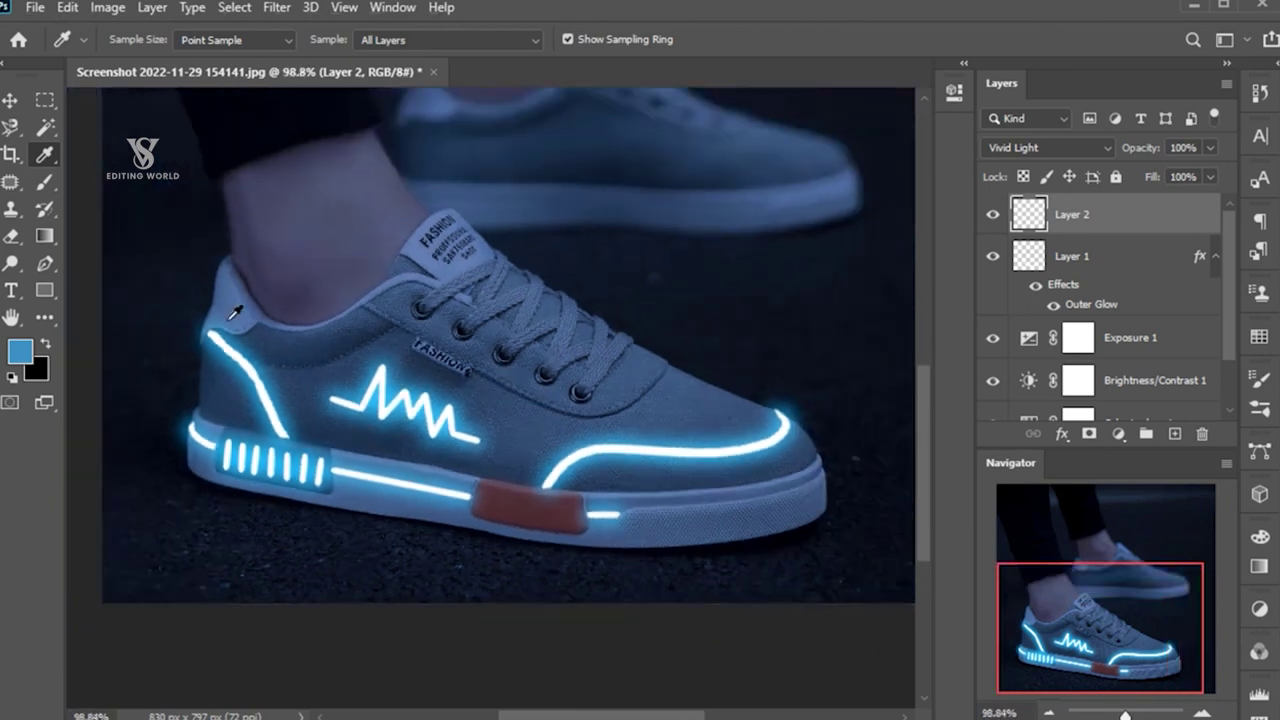
left_click(44, 181)
right_click(333, 298)
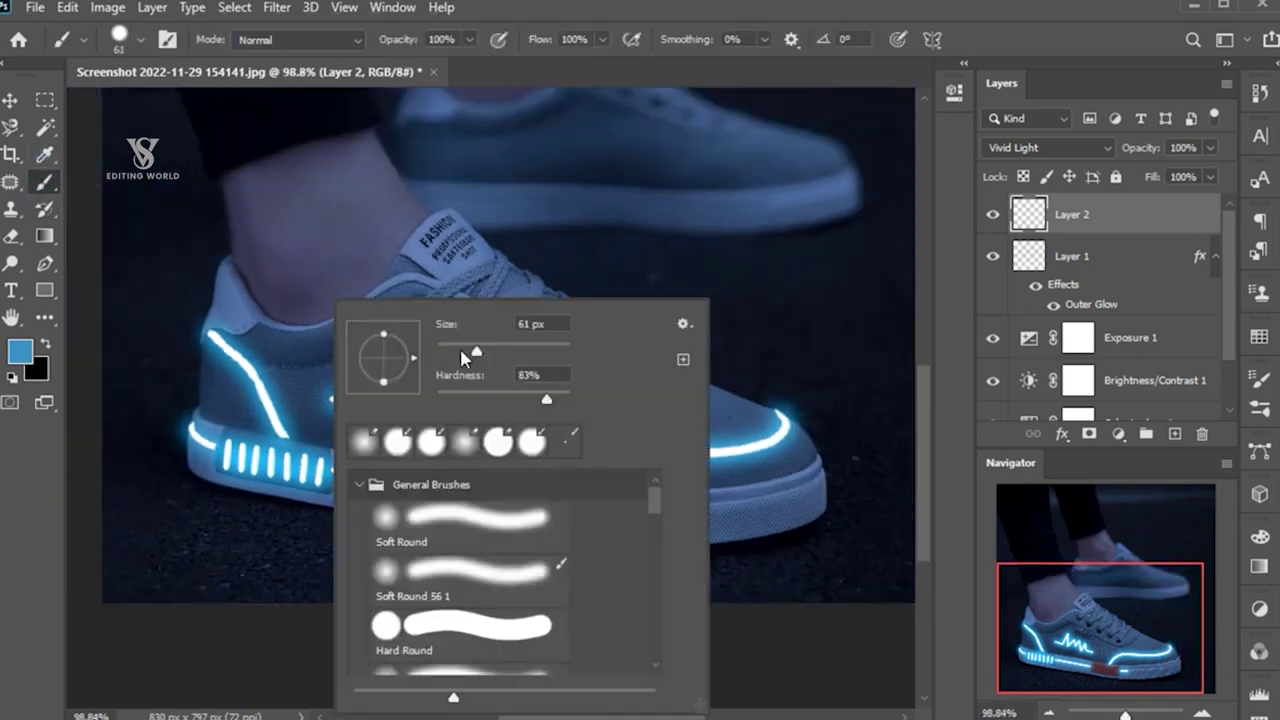
left_click_drag(548, 405, 428, 394)
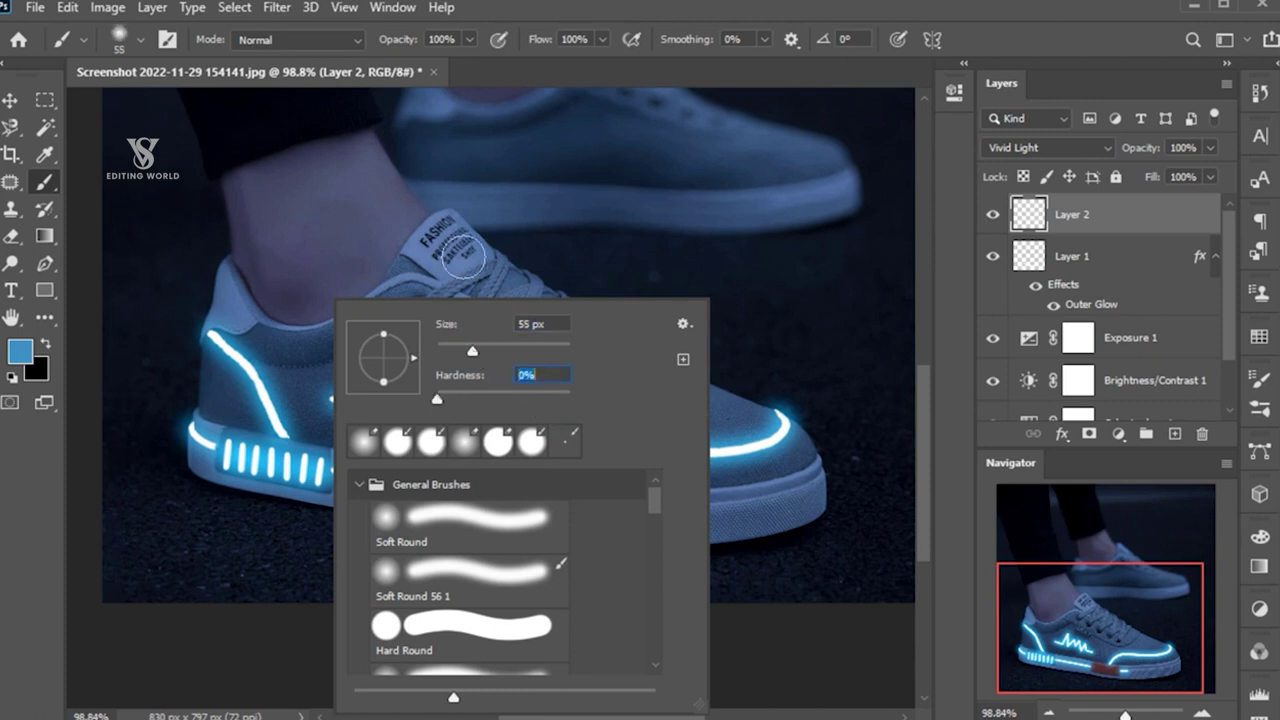
left_click(467, 38)
Set the brush to 19% opacity and 30% flow
left_click_drag(467, 38, 441, 68)
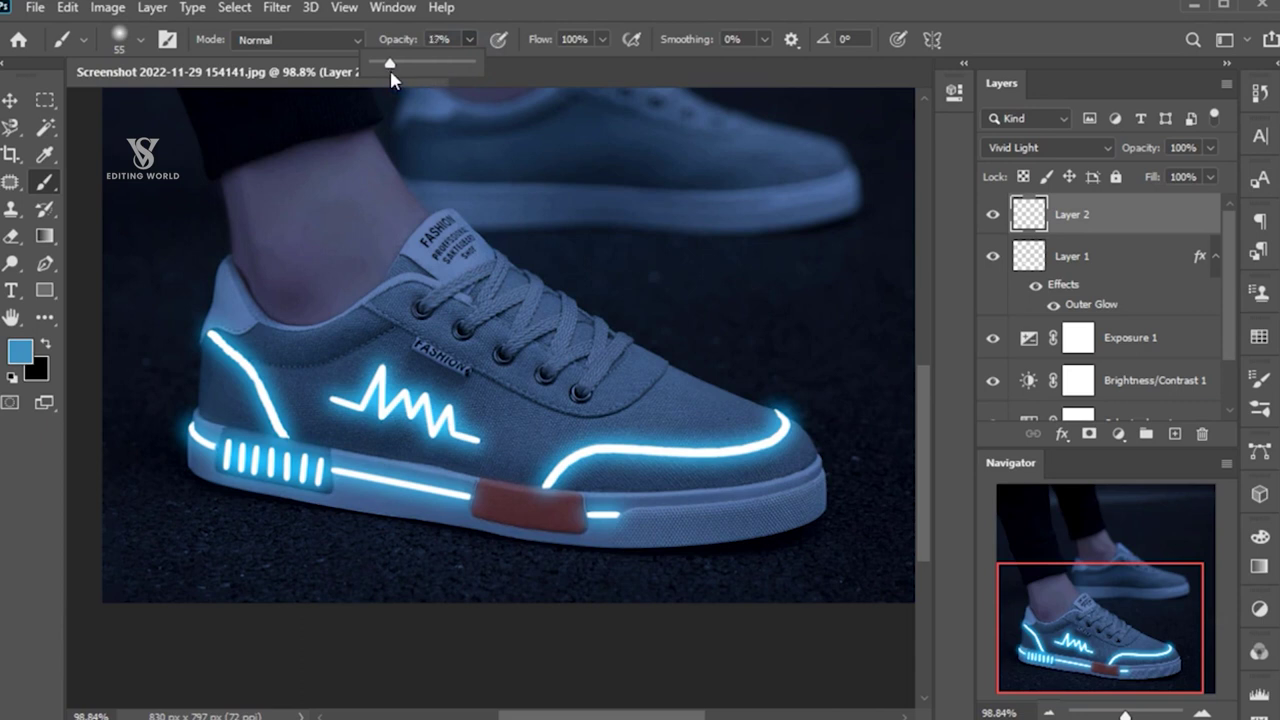
left_click(600, 39)
left_click_drag(557, 72, 548, 74)
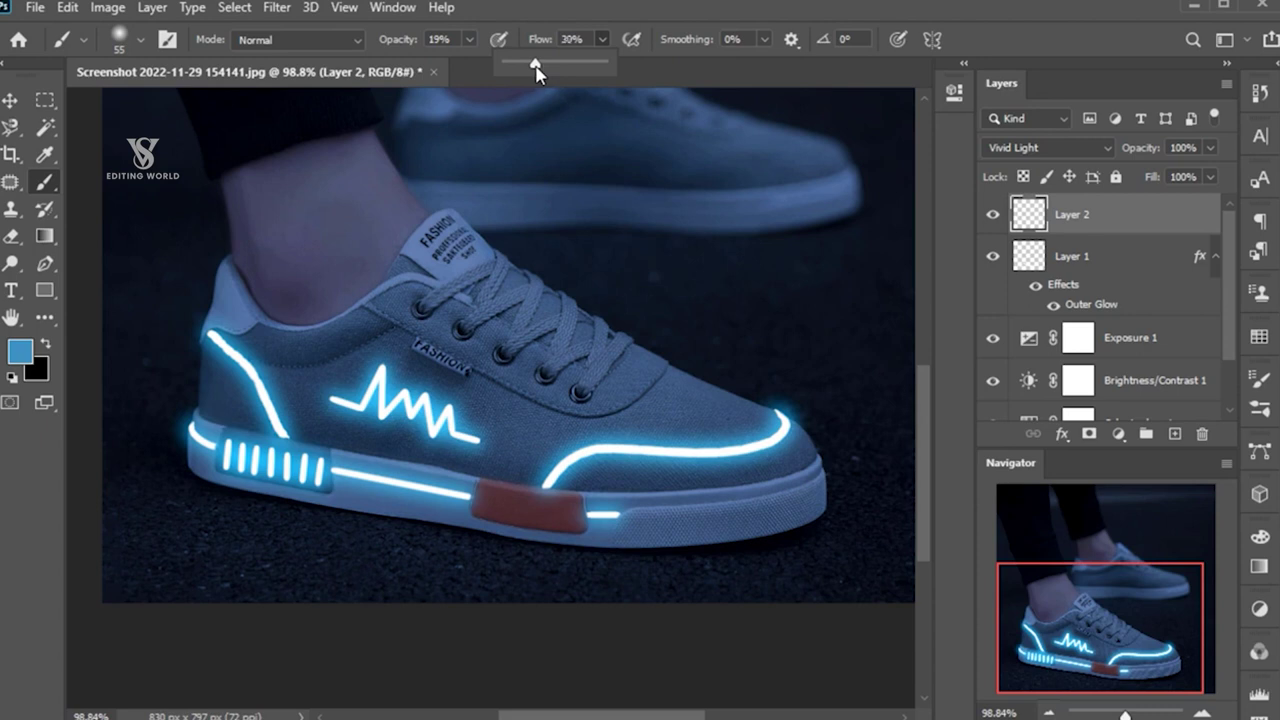
left_click(147, 474)
Paint faint blue glow around the heel and toward the lower right of the shoe
left_click_drag(201, 493, 457, 551)
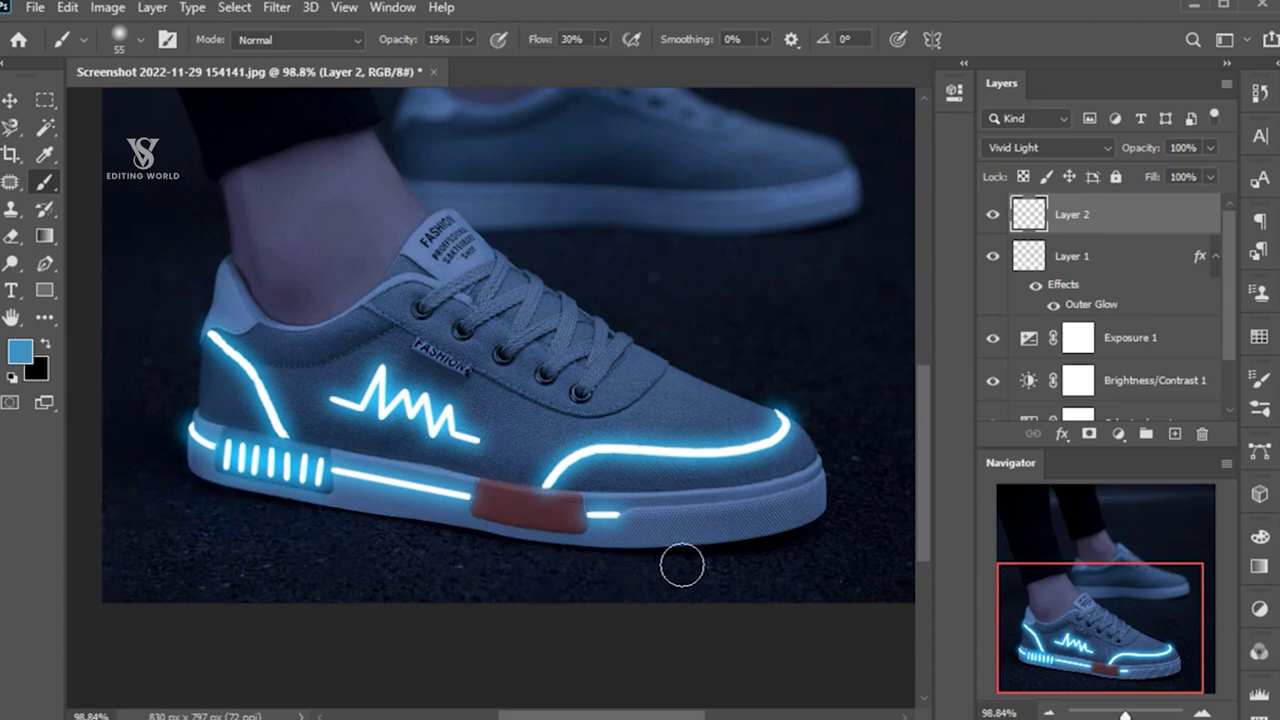
left_click(749, 551)
left_click(160, 410)
left_click_drag(163, 468, 682, 603)
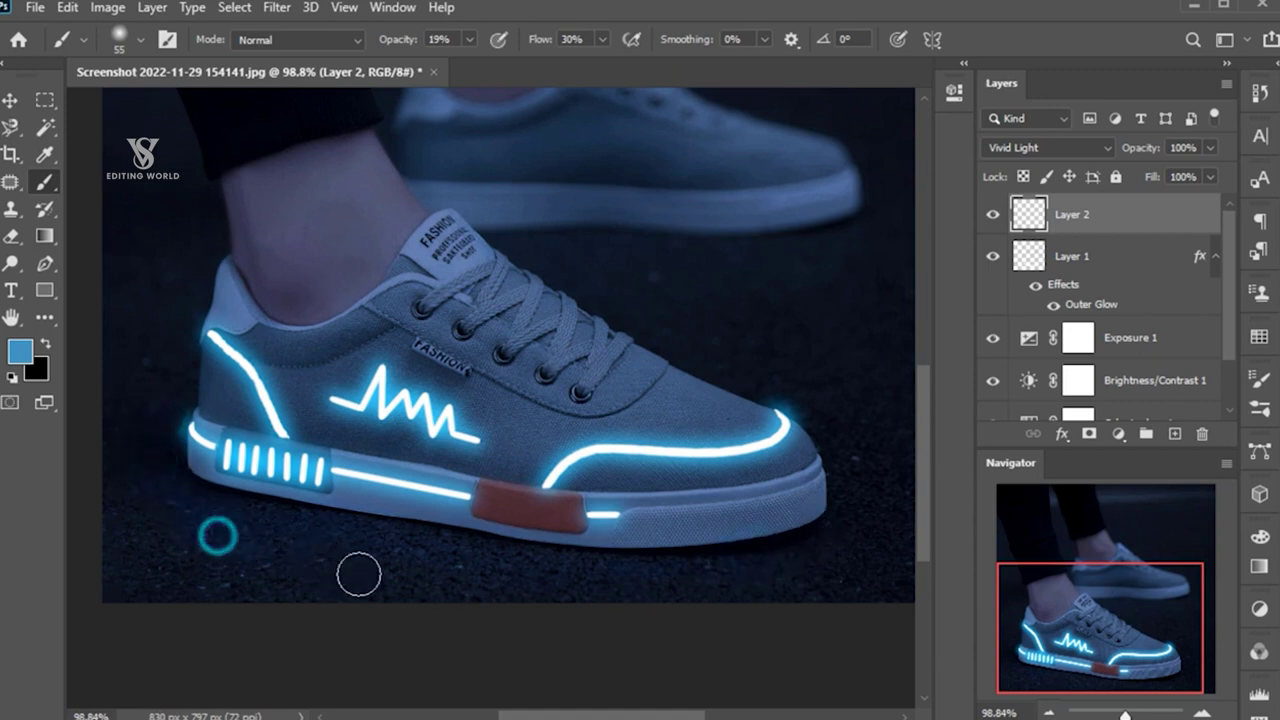
Stroke blue glow along the sole, heel stripe, zigzag line and toe curve on Layer 2
scroll(601, 510, "down", 3)
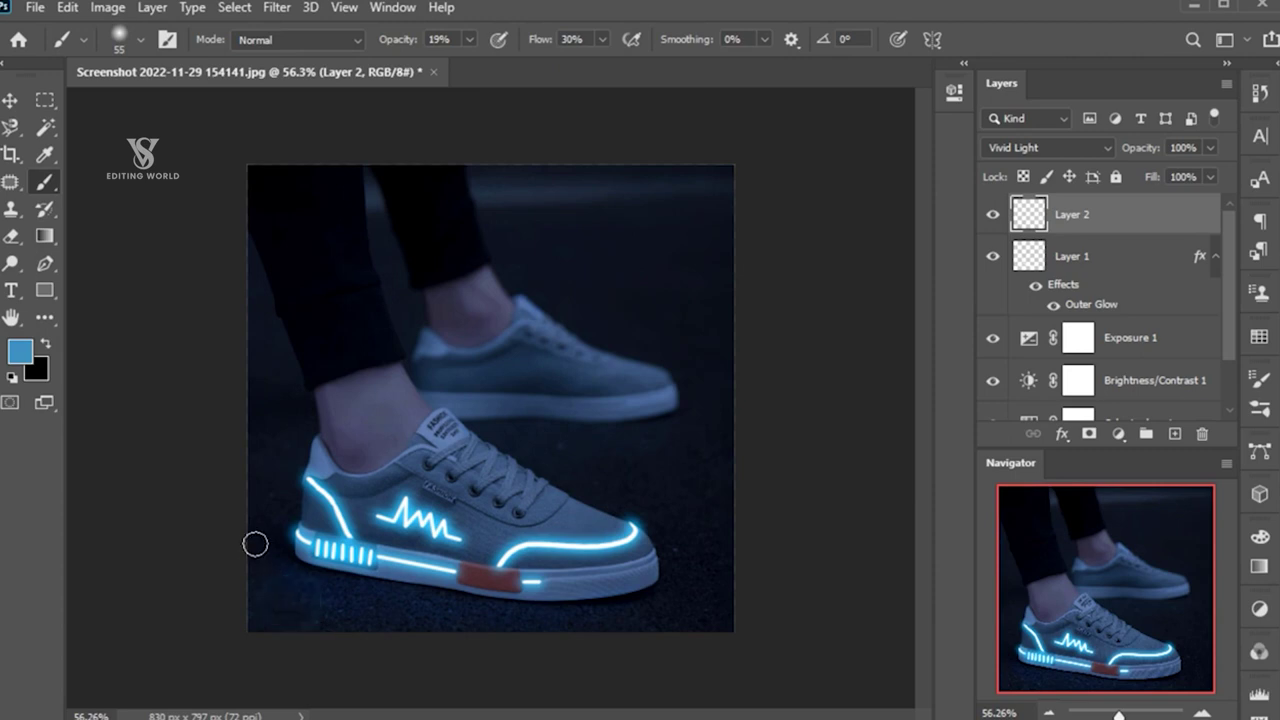
scroll(276, 573, "up", 5)
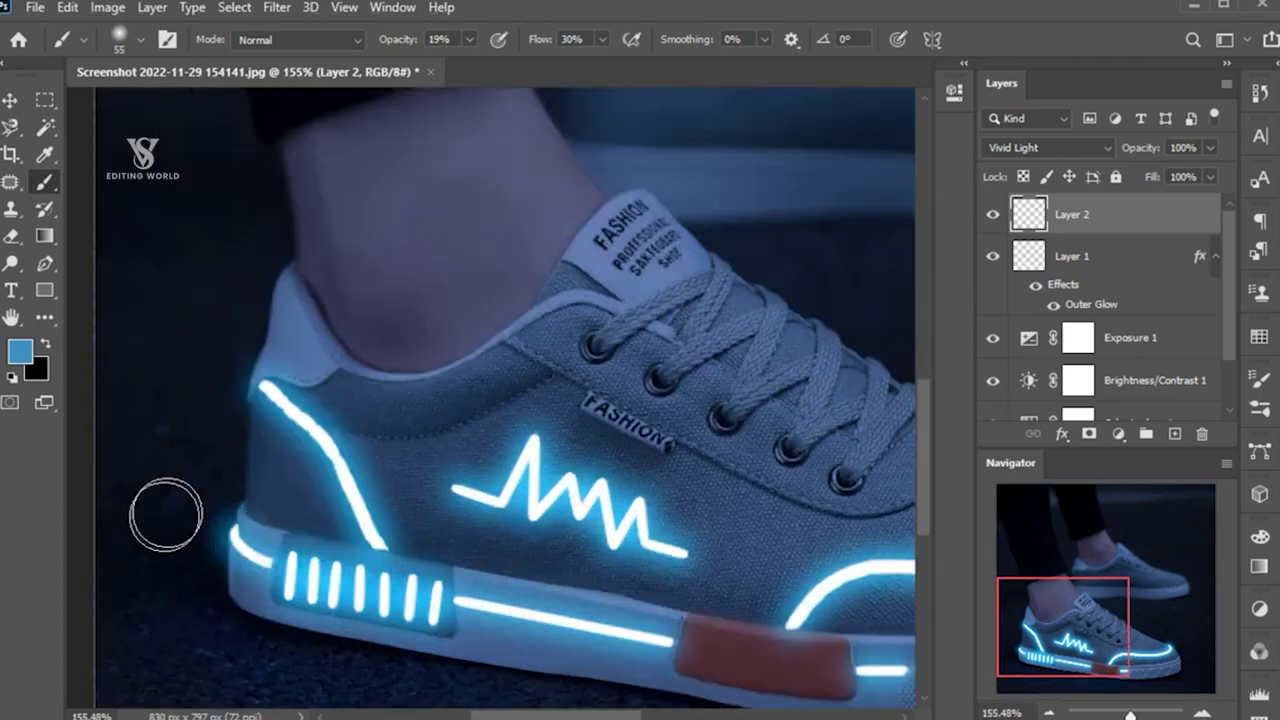
scroll(194, 606, "down", 3)
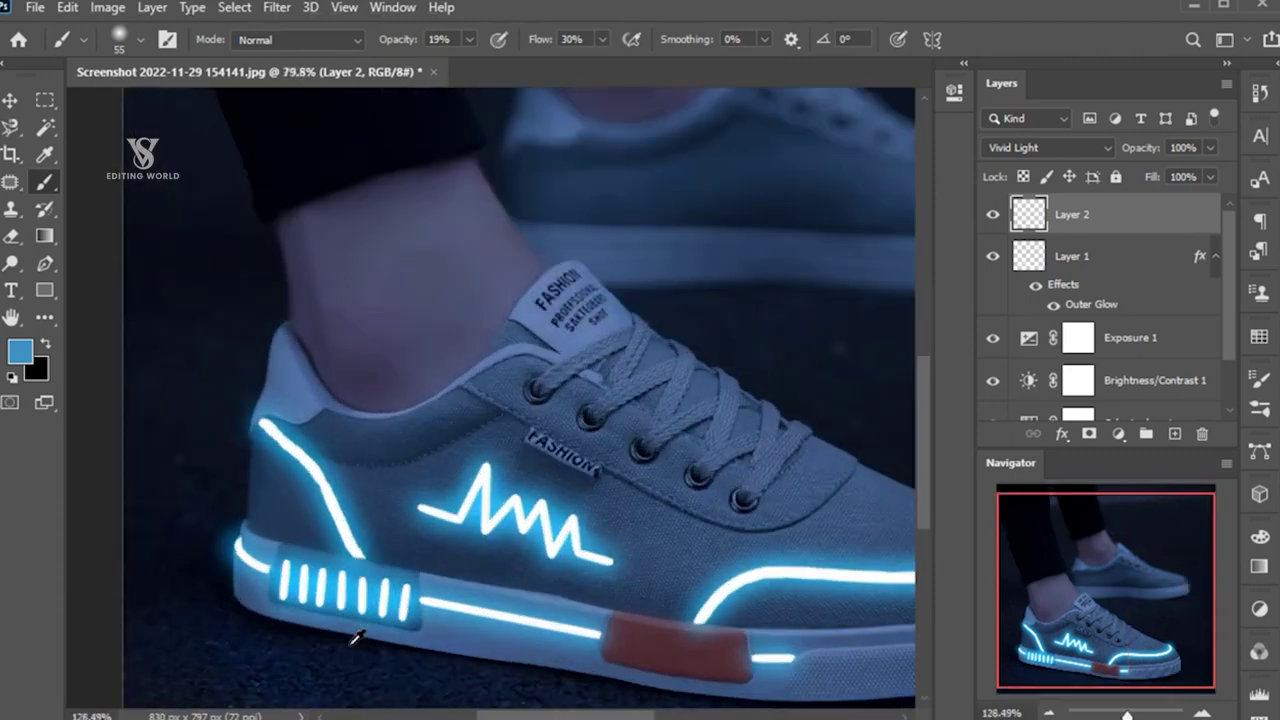
scroll(180, 480, "up", 5)
mouse_move(180, 480)
left_mouse_down()
mouse_move(329, 583)
mouse_move(422, 570)
left_mouse_up()
left_click_drag(223, 300, 343, 486)
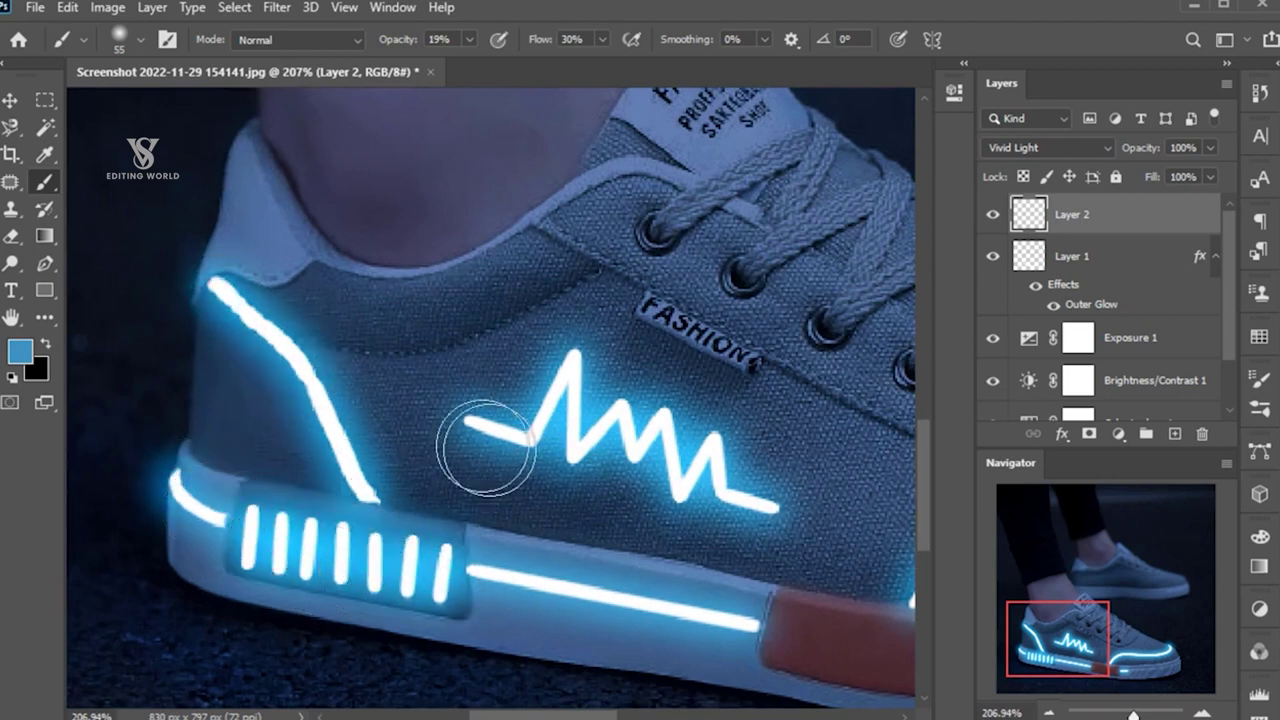
mouse_move(530, 400)
left_mouse_down()
mouse_move(600, 371)
mouse_move(714, 429)
left_mouse_up()
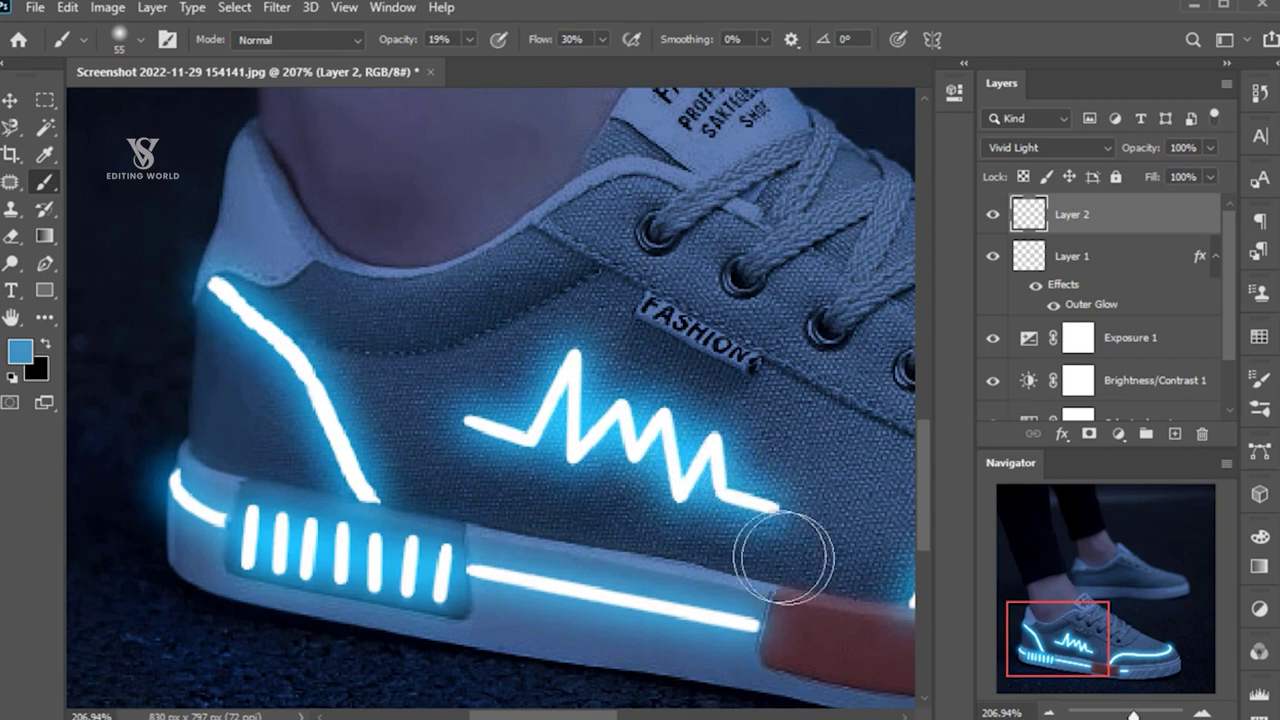
left_click_drag(777, 543, 561, 443)
left_click_drag(294, 471, 529, 509)
left_click_drag(734, 537, 534, 537)
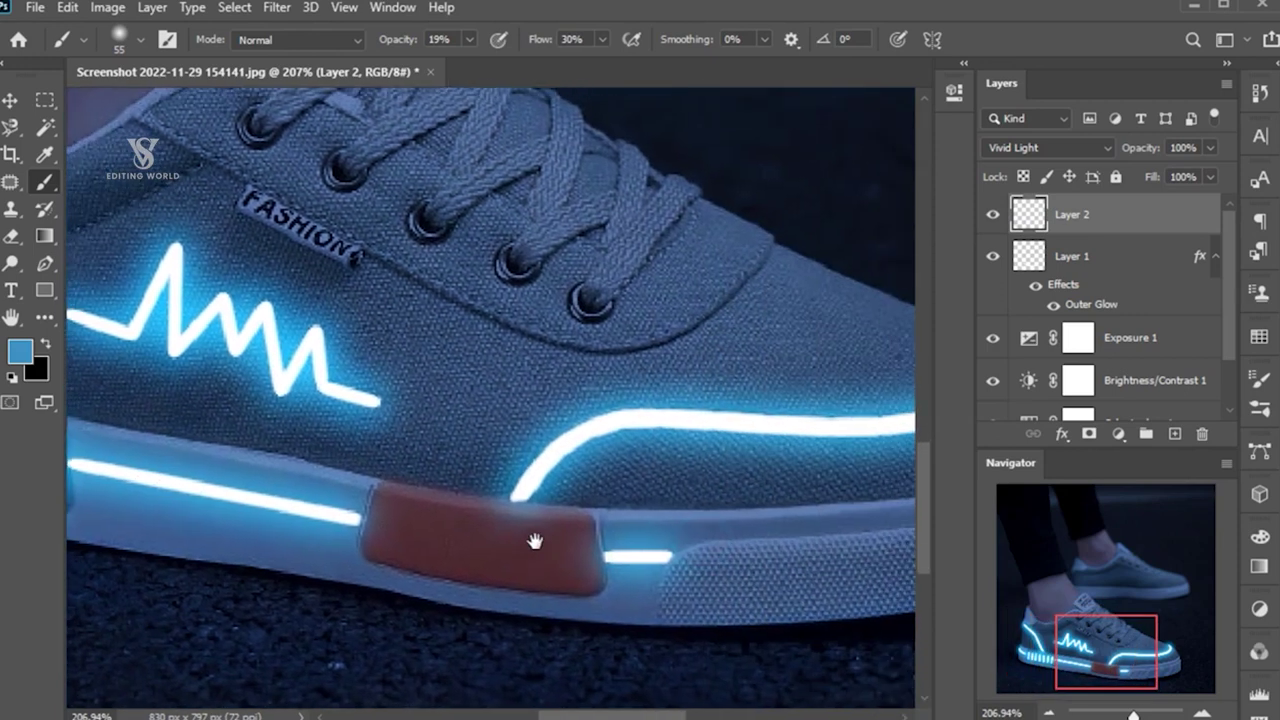
mouse_move(518, 488)
left_mouse_down()
mouse_move(866, 391)
mouse_move(666, 471)
mouse_move(634, 449)
mouse_move(745, 385)
left_mouse_up()
Brush blue glow across the shoe's upper and dab faint glow beside the shoe
scroll(486, 551, "down", 3)
scroll(486, 551, "down", 3)
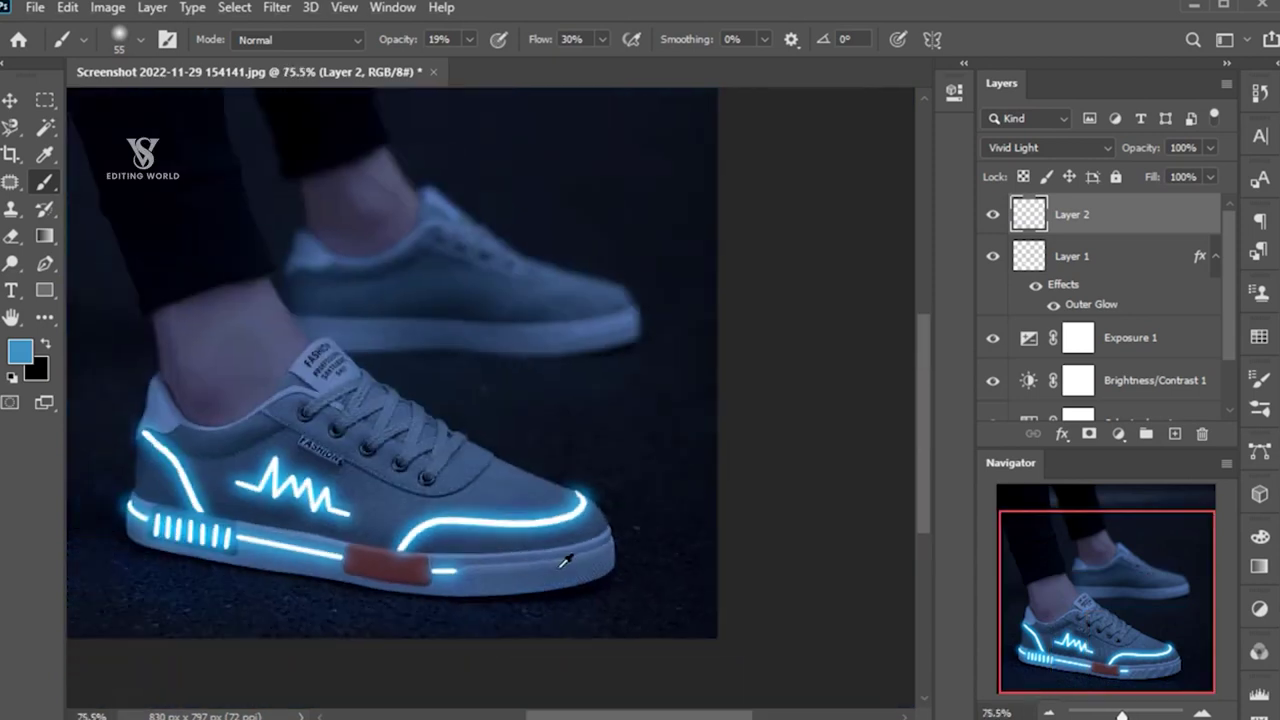
scroll(585, 582, "up", 1)
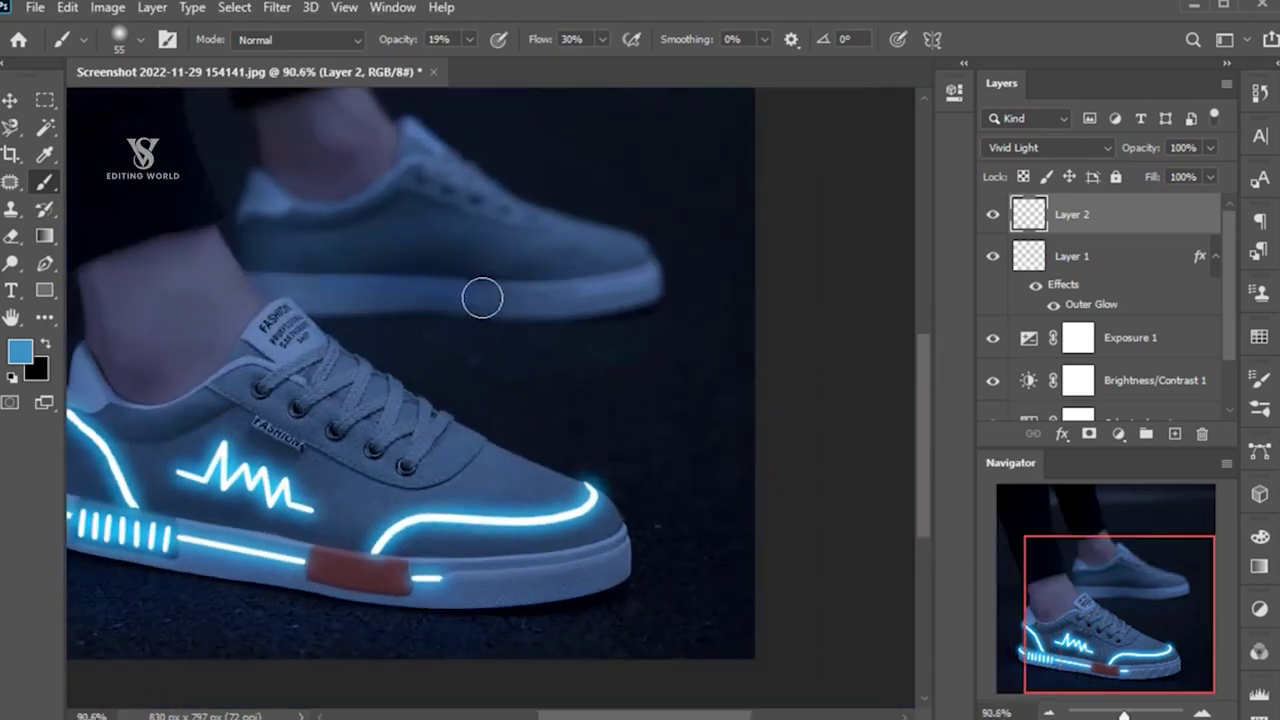
left_click(256, 255)
left_click_drag(375, 261, 631, 257)
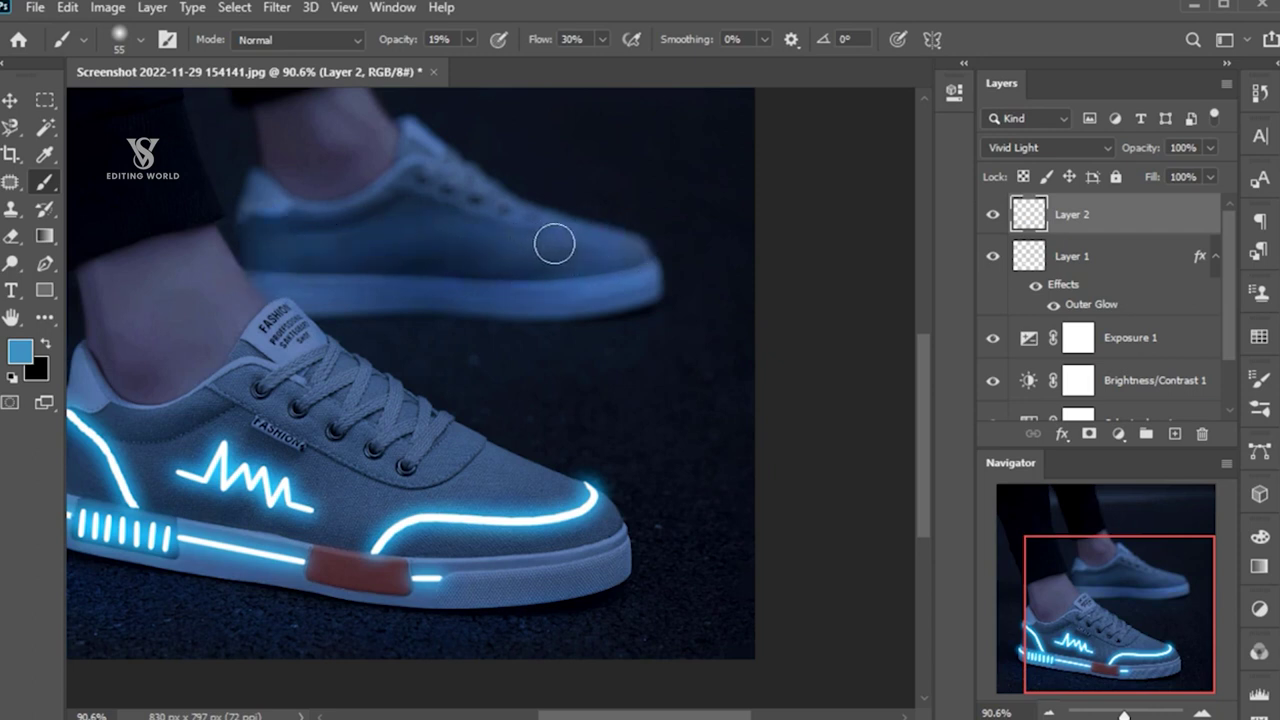
scroll(663, 384, "down", 1)
scroll(657, 509, "up", 2)
scroll(306, 391, "up", 2)
left_click(283, 376)
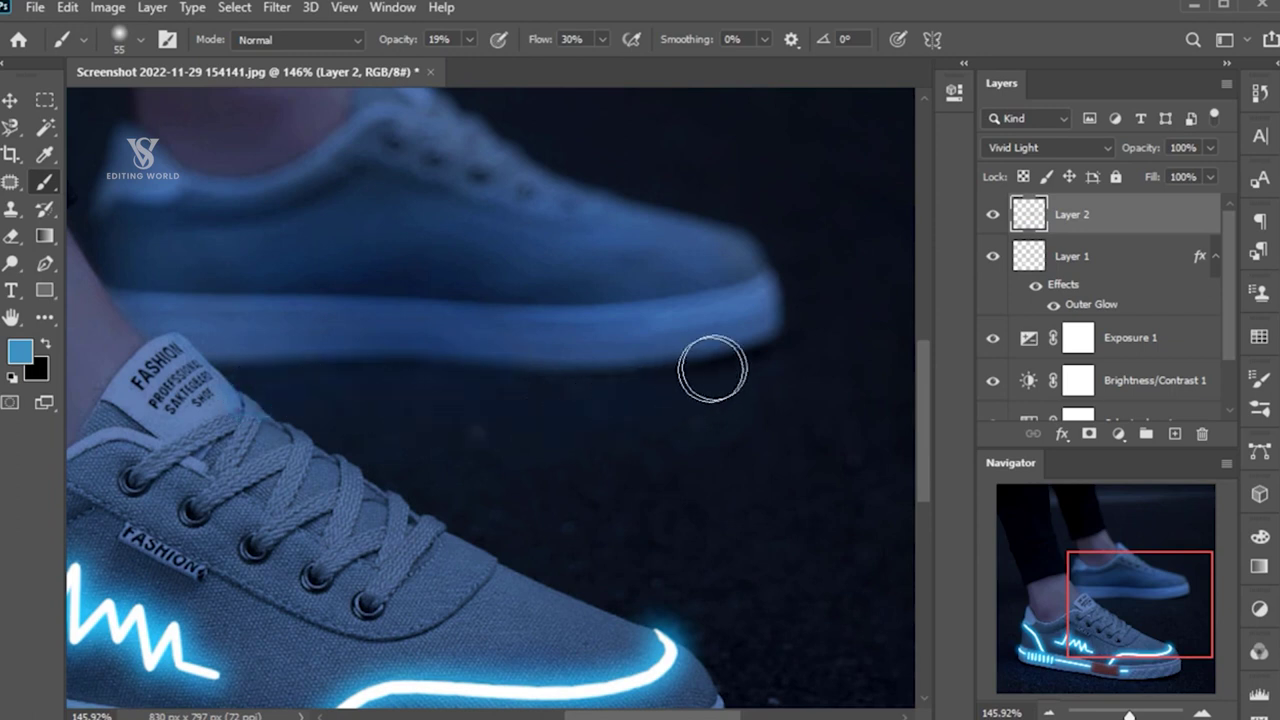
left_click(519, 428)
left_click(640, 459)
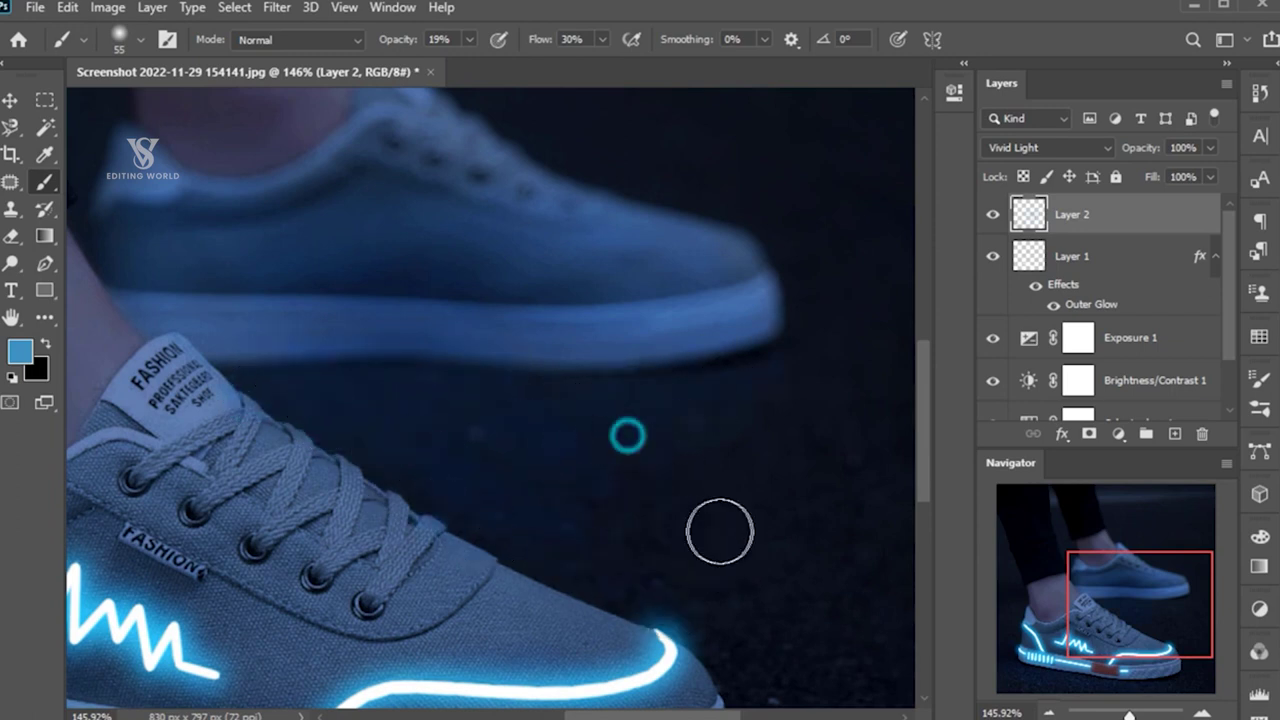
left_click(340, 438)
Build up blue glow around the toe and the right side of the shoe
scroll(543, 543, "down", 3)
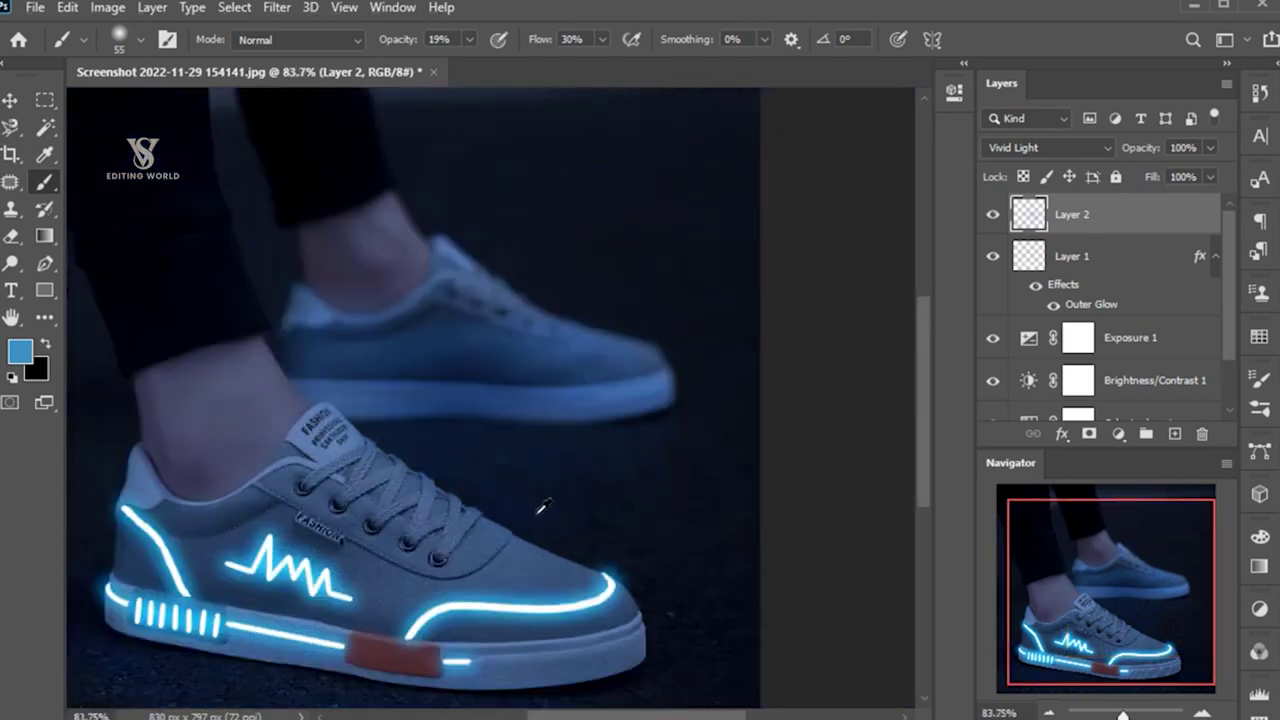
scroll(537, 514, "down", 1)
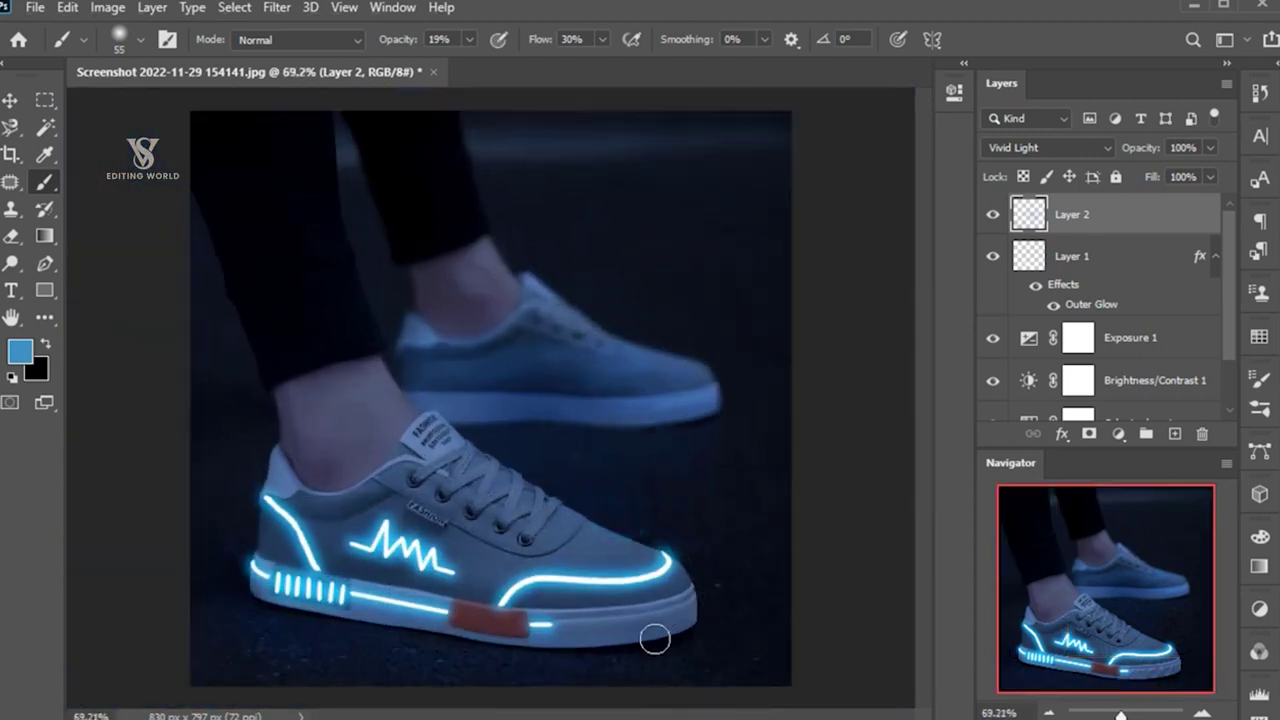
left_click(598, 500)
left_click(712, 570)
left_click(604, 514)
left_click(720, 469)
left_click(738, 432)
left_click(690, 484)
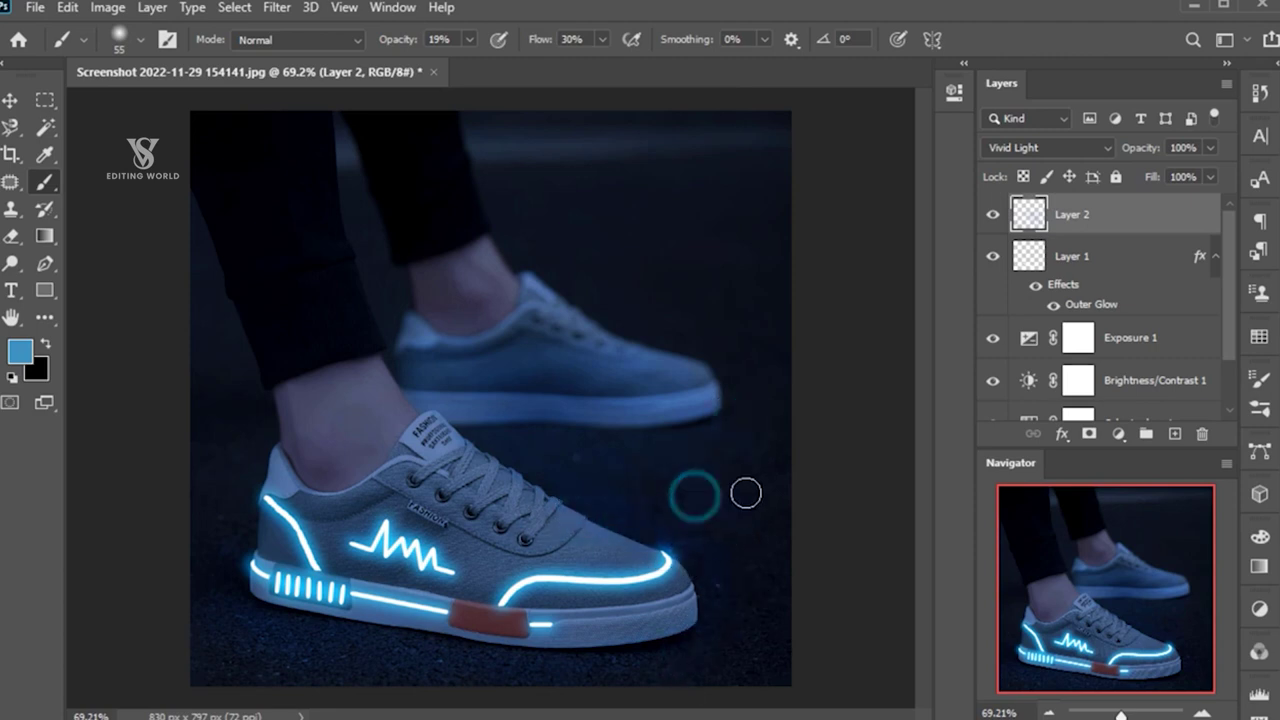
Dab glow along the bottom of the sole toward the toe and touch up its end
scroll(660, 628, "down", 2)
scroll(647, 633, "up", 1)
left_click(266, 590)
left_click(354, 620)
left_click(532, 635)
left_click(298, 565)
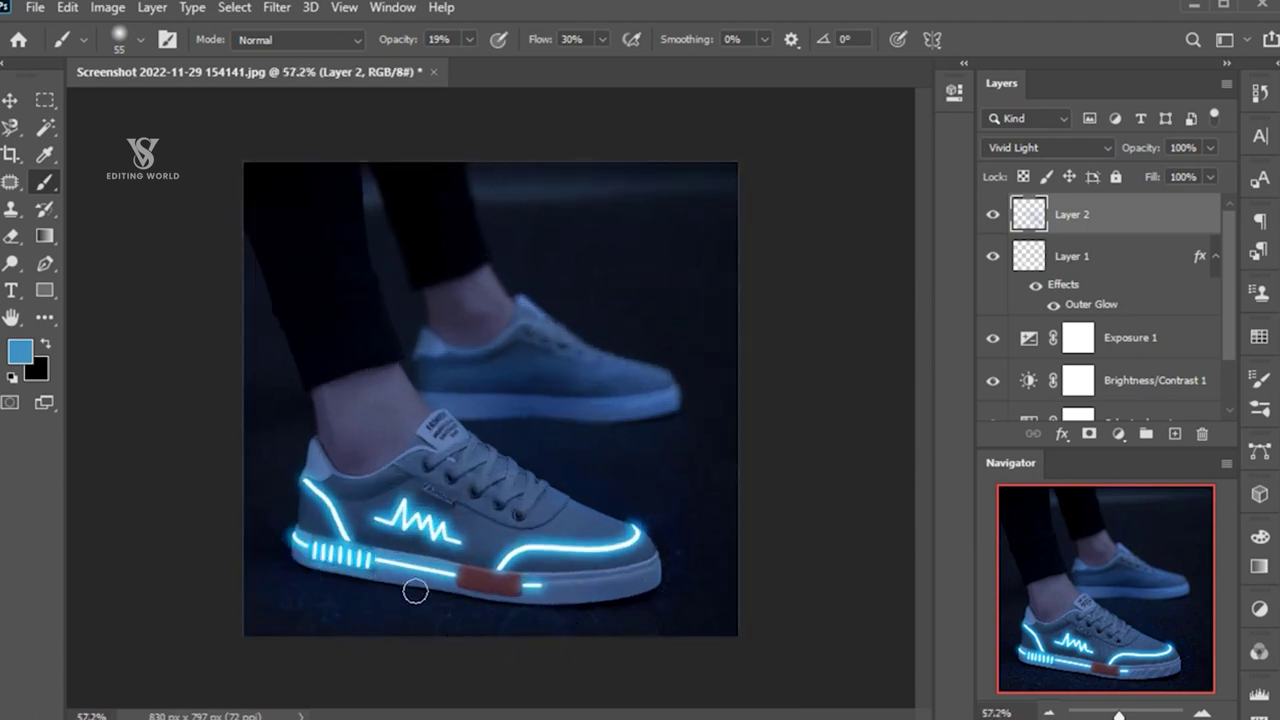
left_click(642, 584)
scroll(537, 580, "up", 1)
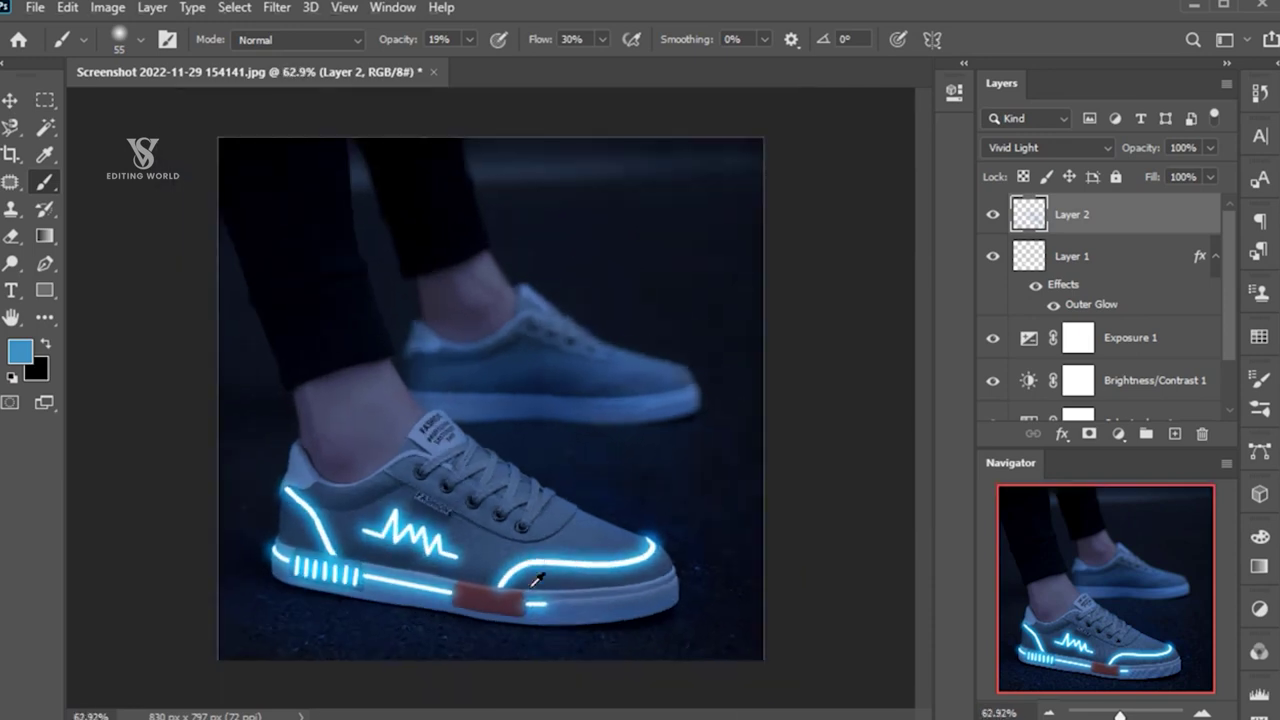
left_click(700, 628)
scroll(659, 556, "down", 1)
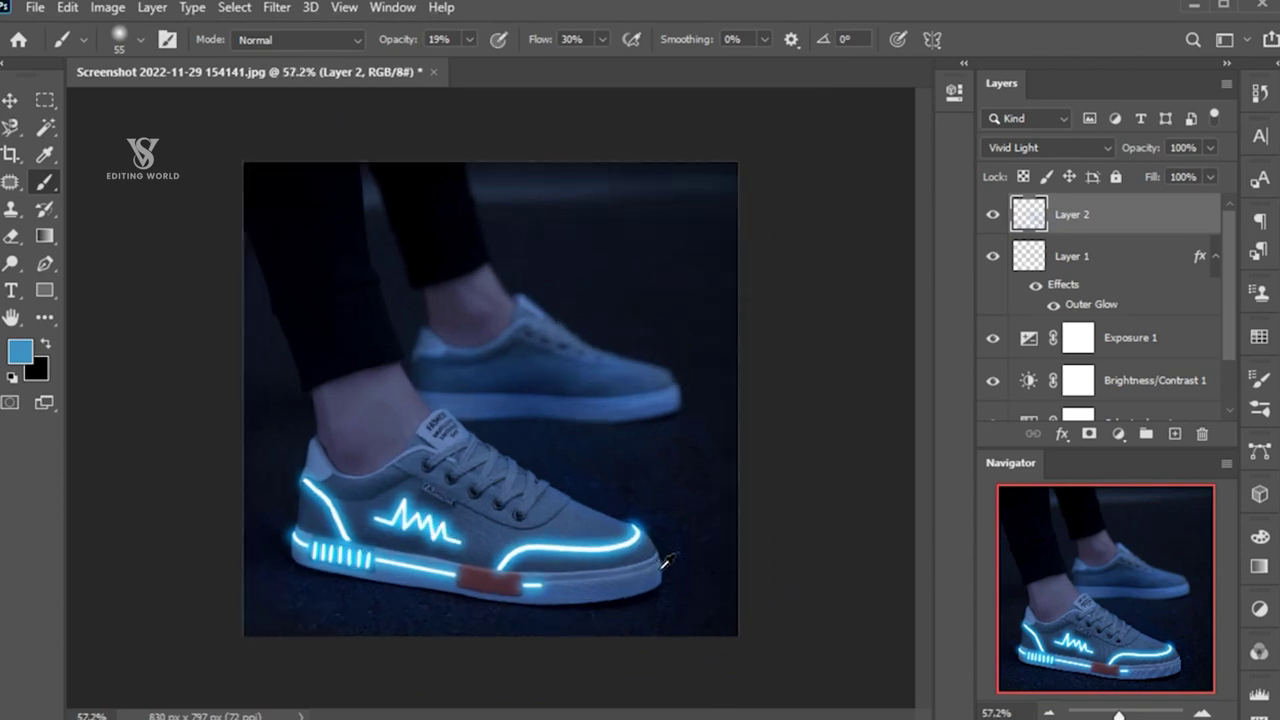
Add a Solid Color fill layer in pure red (ff0000)
left_click(1119, 434)
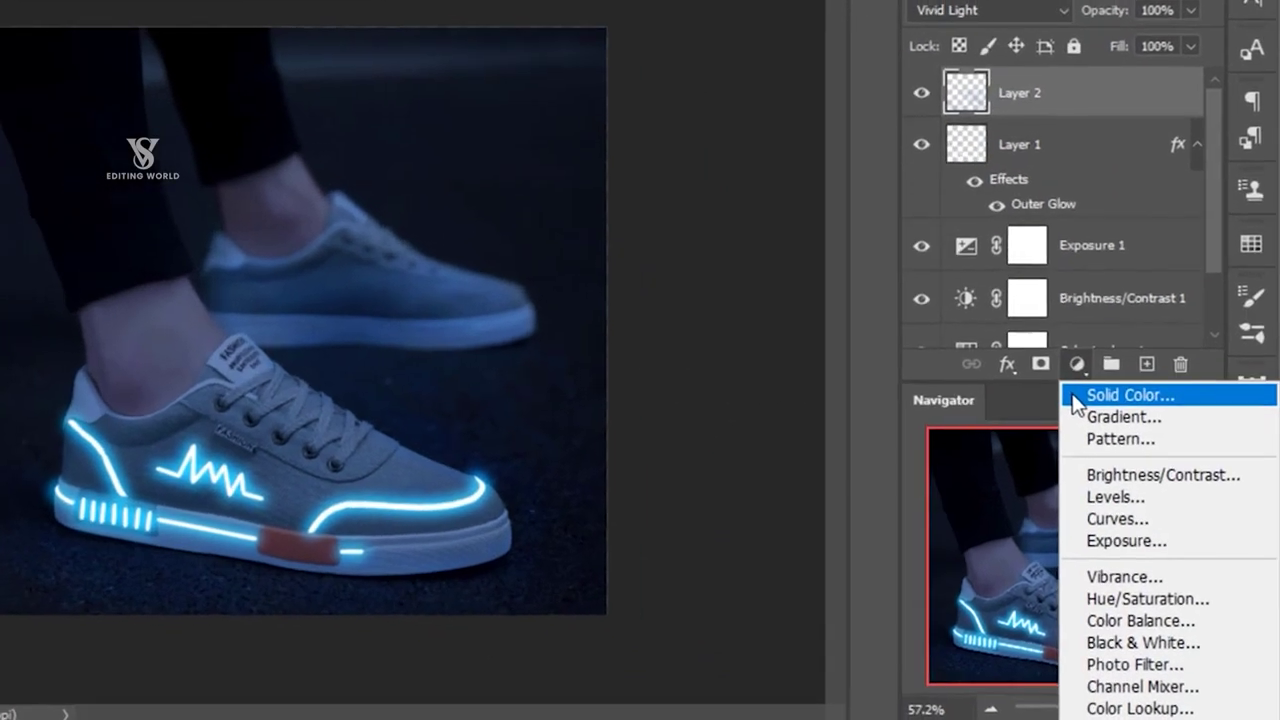
left_click(1145, 455)
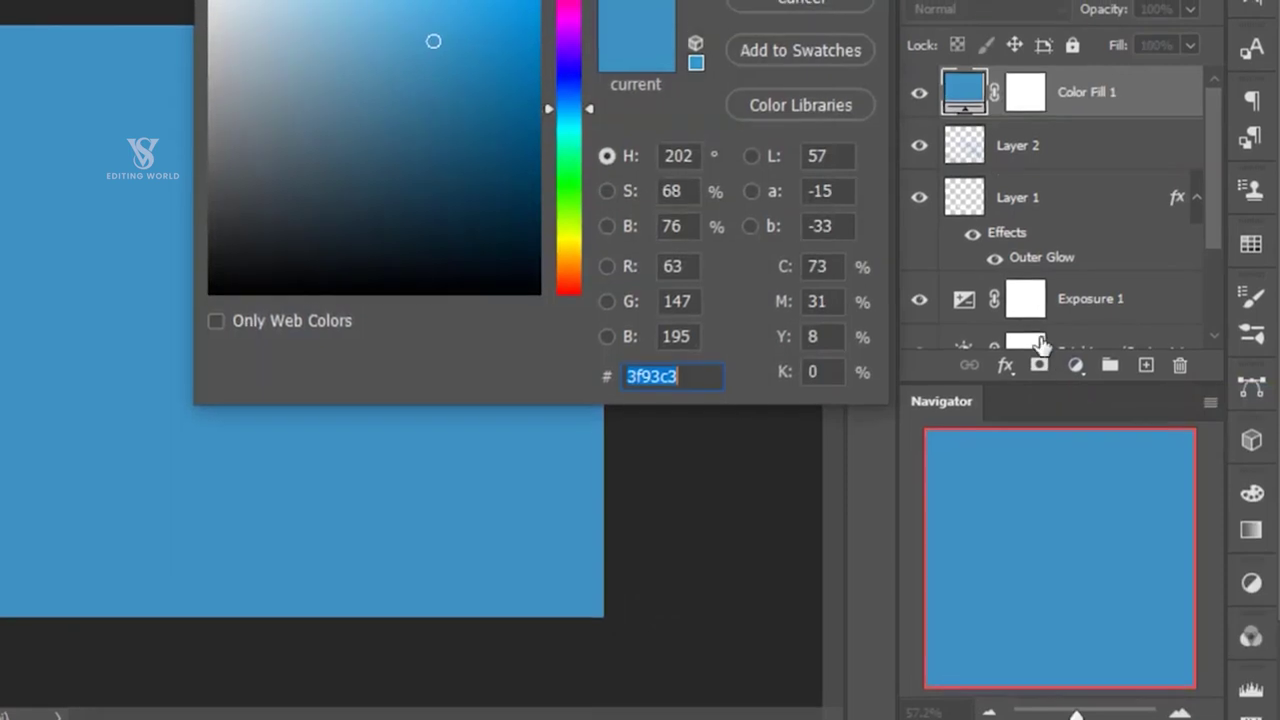
left_click_drag(551, 214, 540, 132)
mouse_move(512, 182)
left_mouse_down()
mouse_move(522, 150)
mouse_move(684, 132)
left_mouse_up()
left_click(750, 142)
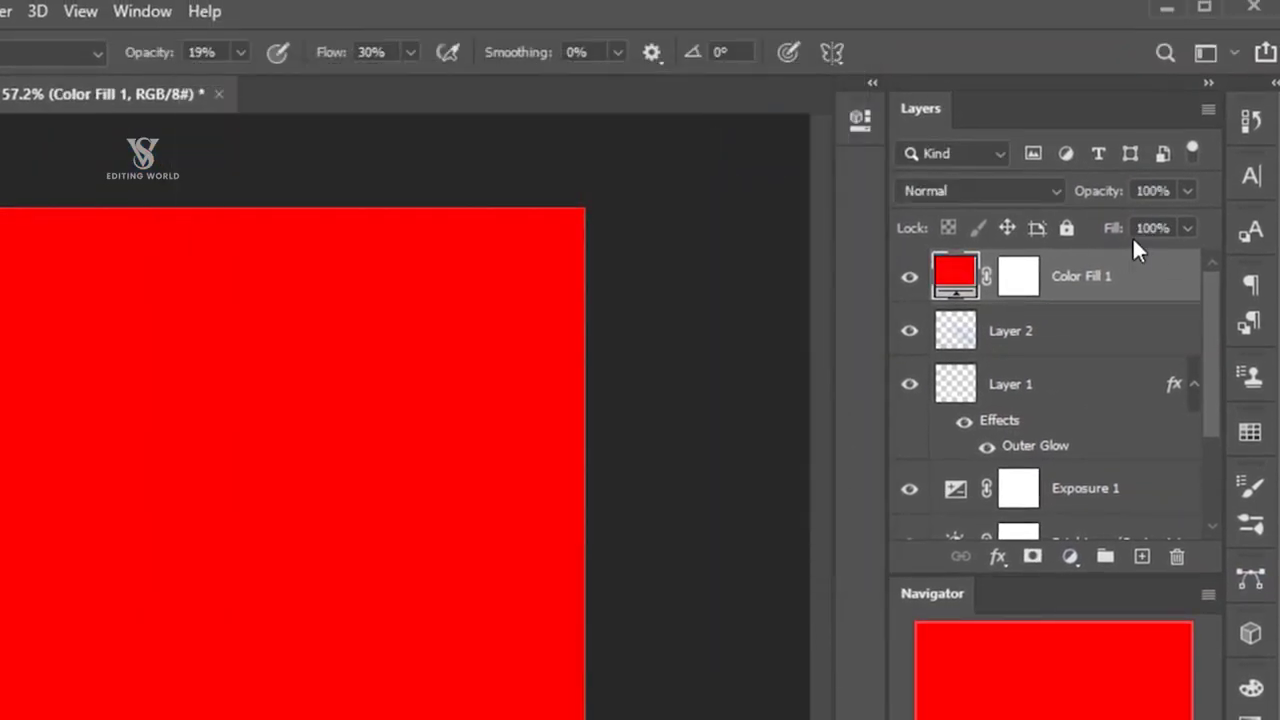
Set the red fill layer to 12% opacity and 73% fill
left_click(1195, 189)
mouse_move(1107, 230)
left_mouse_down()
mouse_move(1074, 223)
mouse_move(1111, 263)
left_mouse_up()
left_click(1187, 190)
left_click(1187, 228)
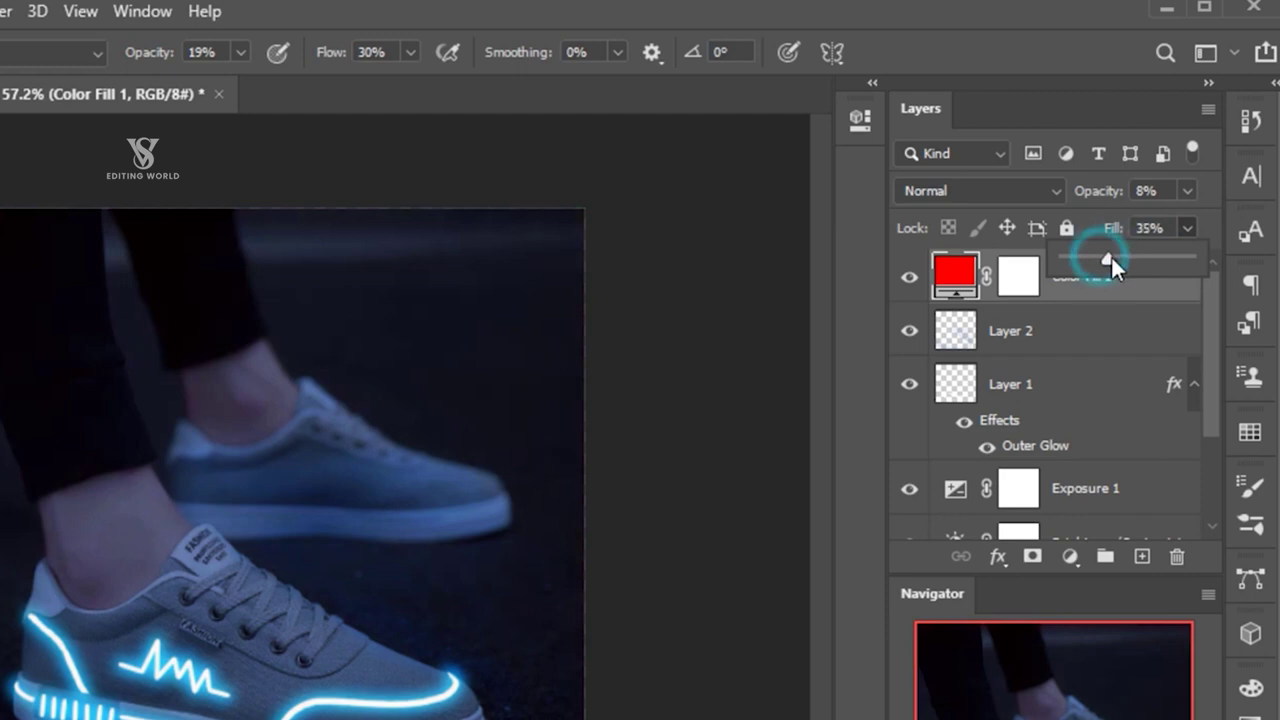
left_click(1186, 190)
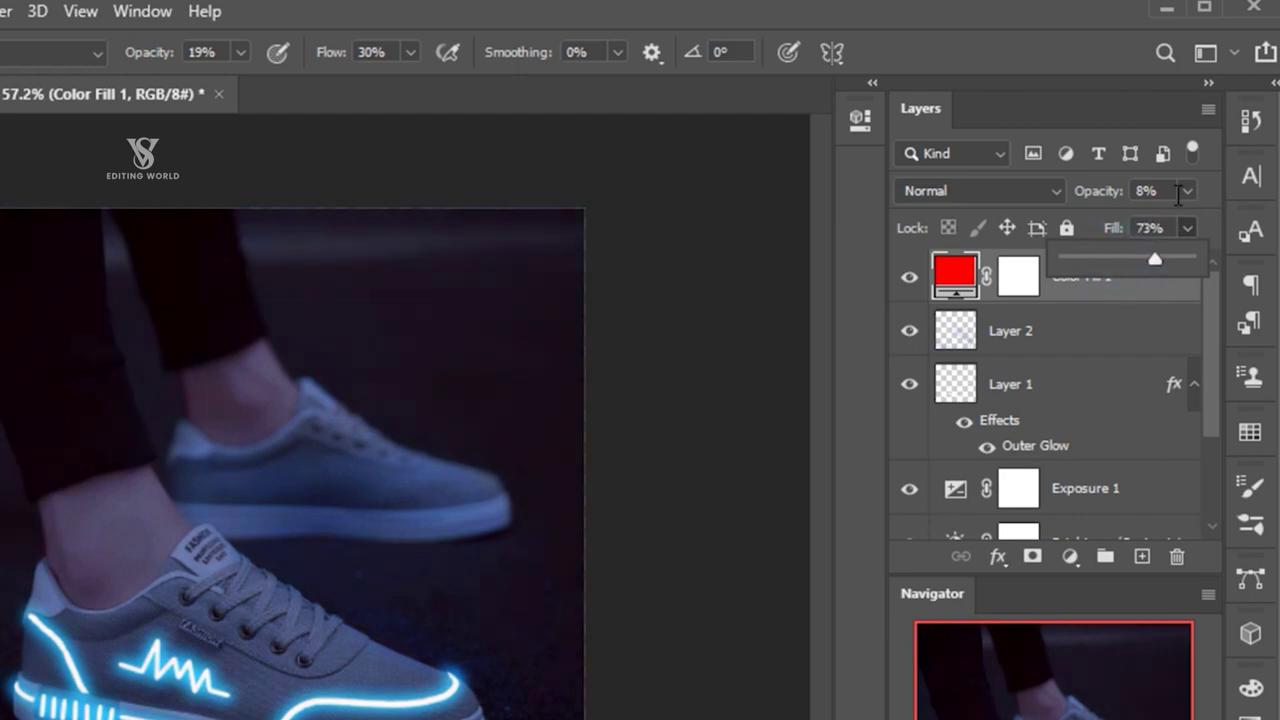
left_click_drag(1094, 224, 1095, 223)
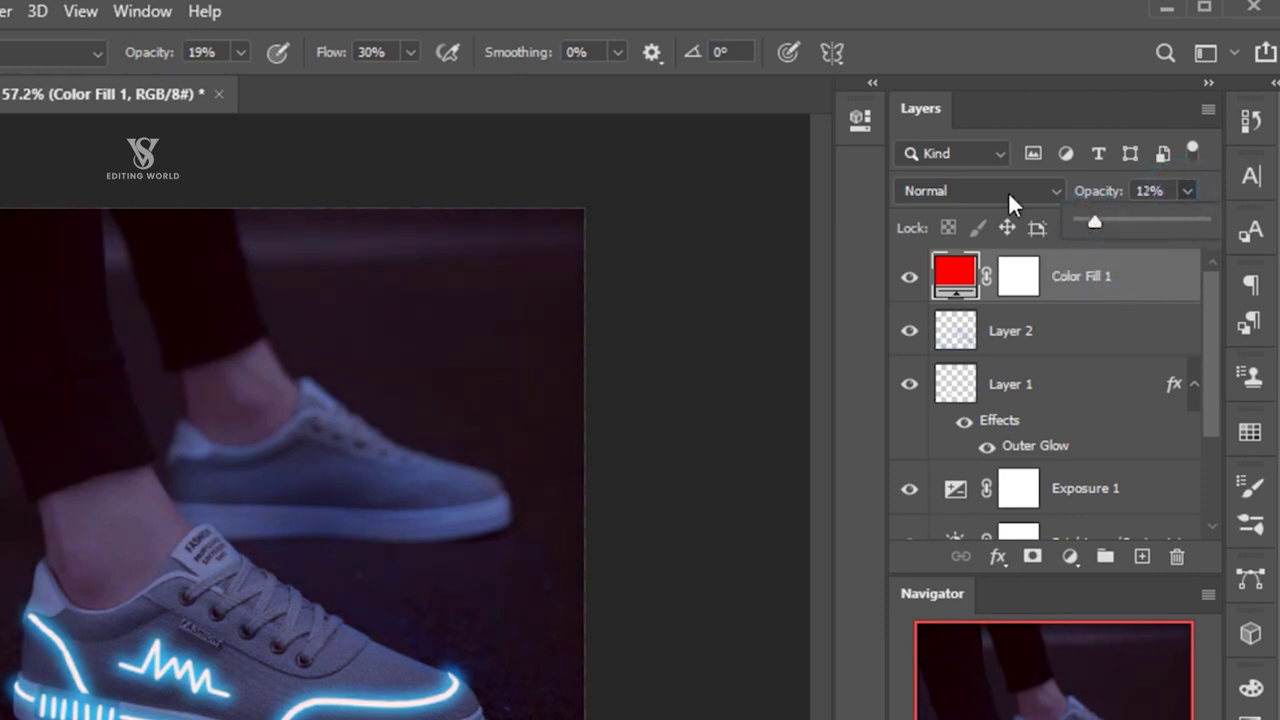
left_click(1008, 191)
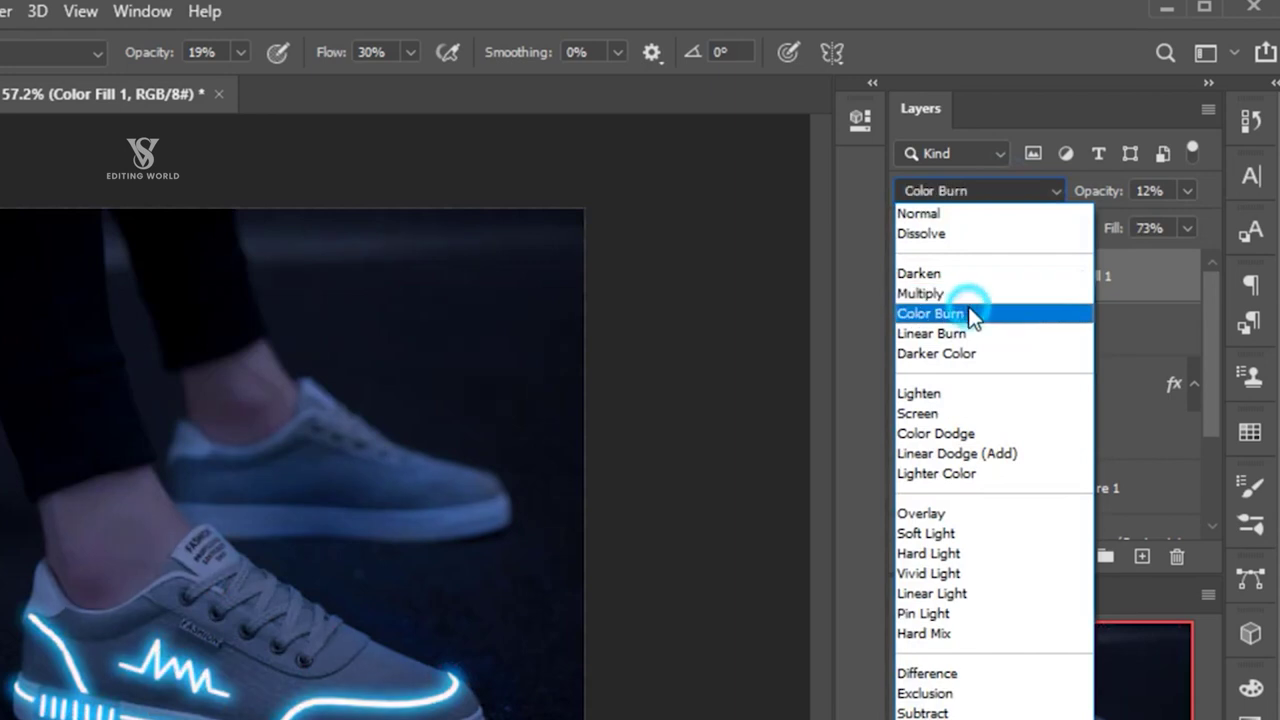
Set Color Fill 1's blend mode to Color Burn and switch to the Move tool
left_click(969, 310)
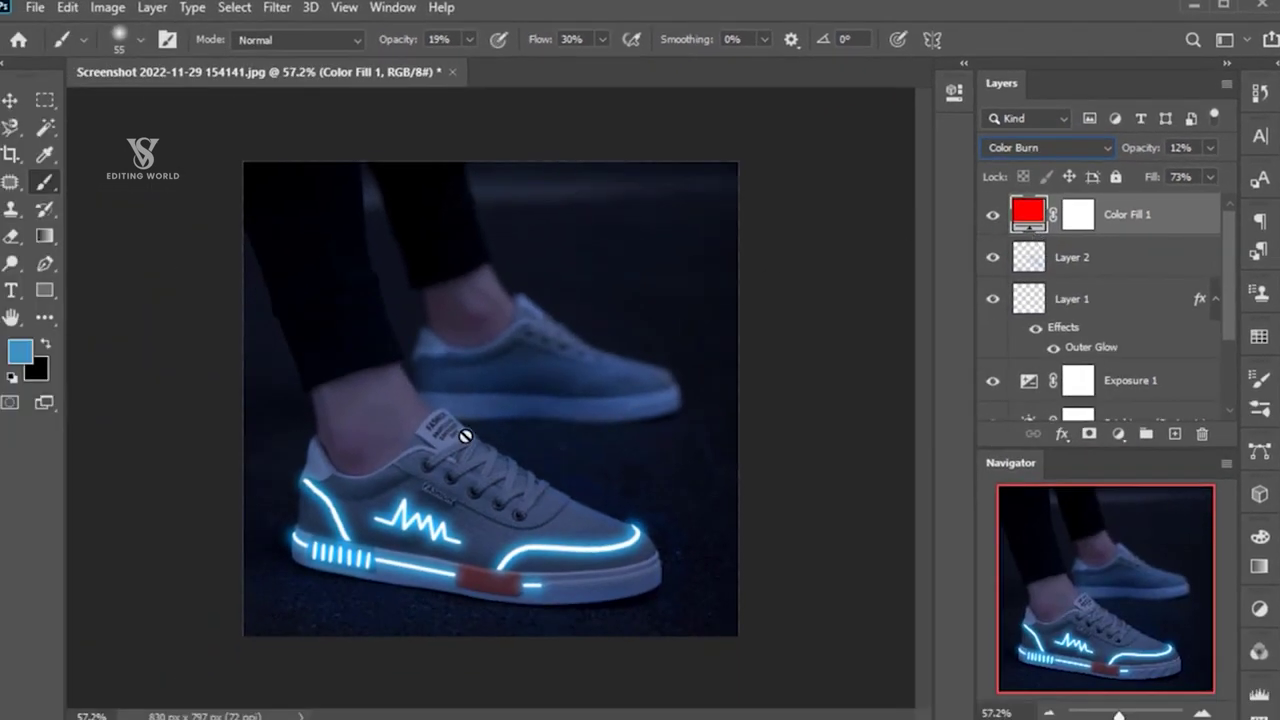
left_click(10, 100)
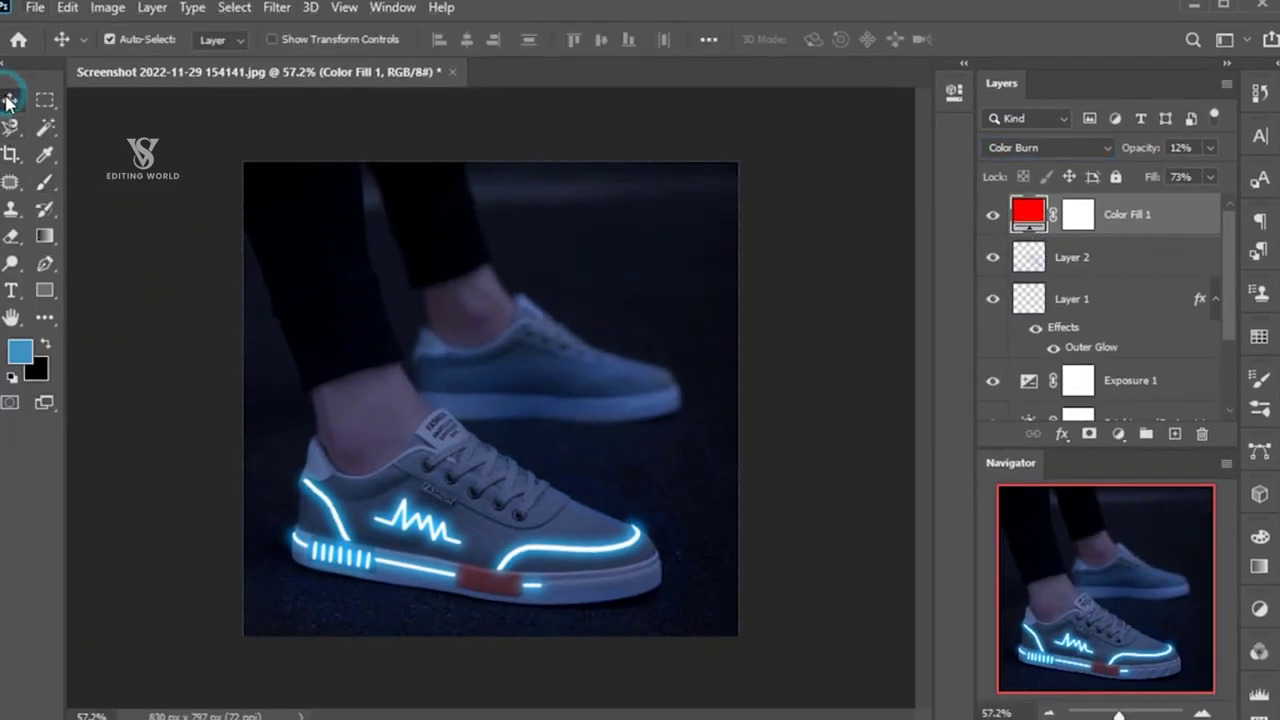
scroll(414, 363, "up", 3)
scroll(418, 375, "up", 1)
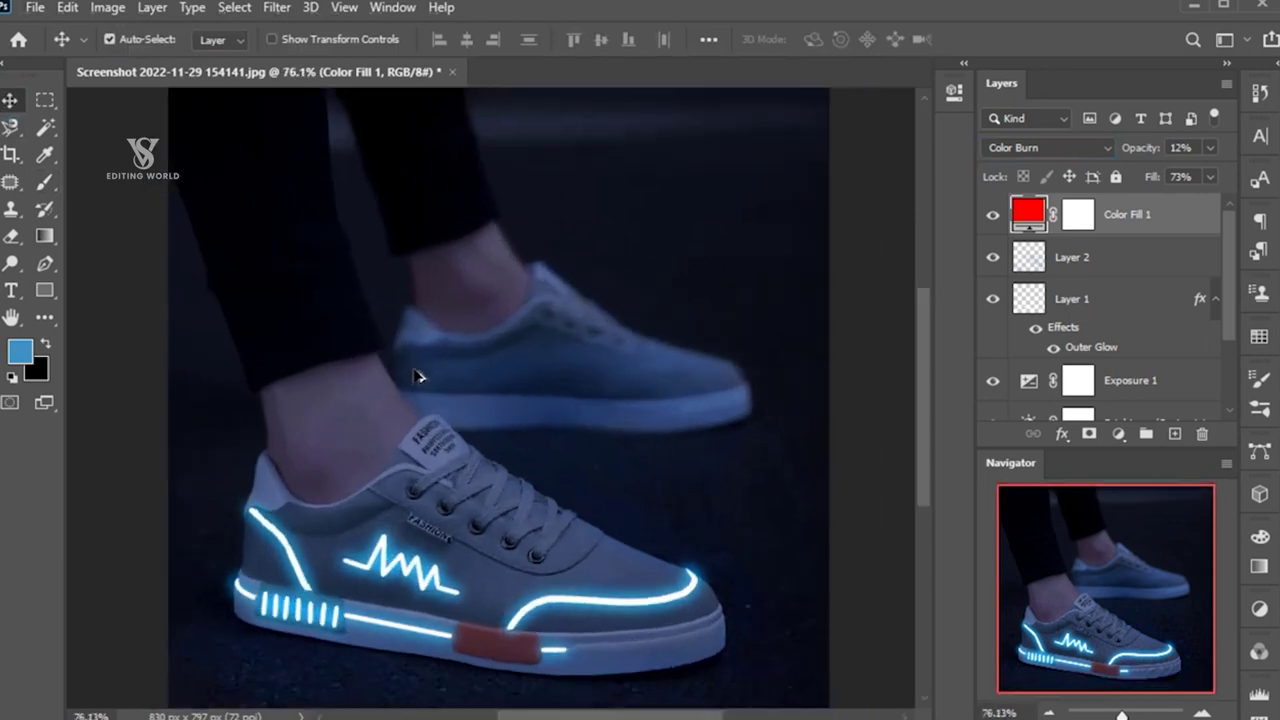
scroll(420, 378, "up", 1)
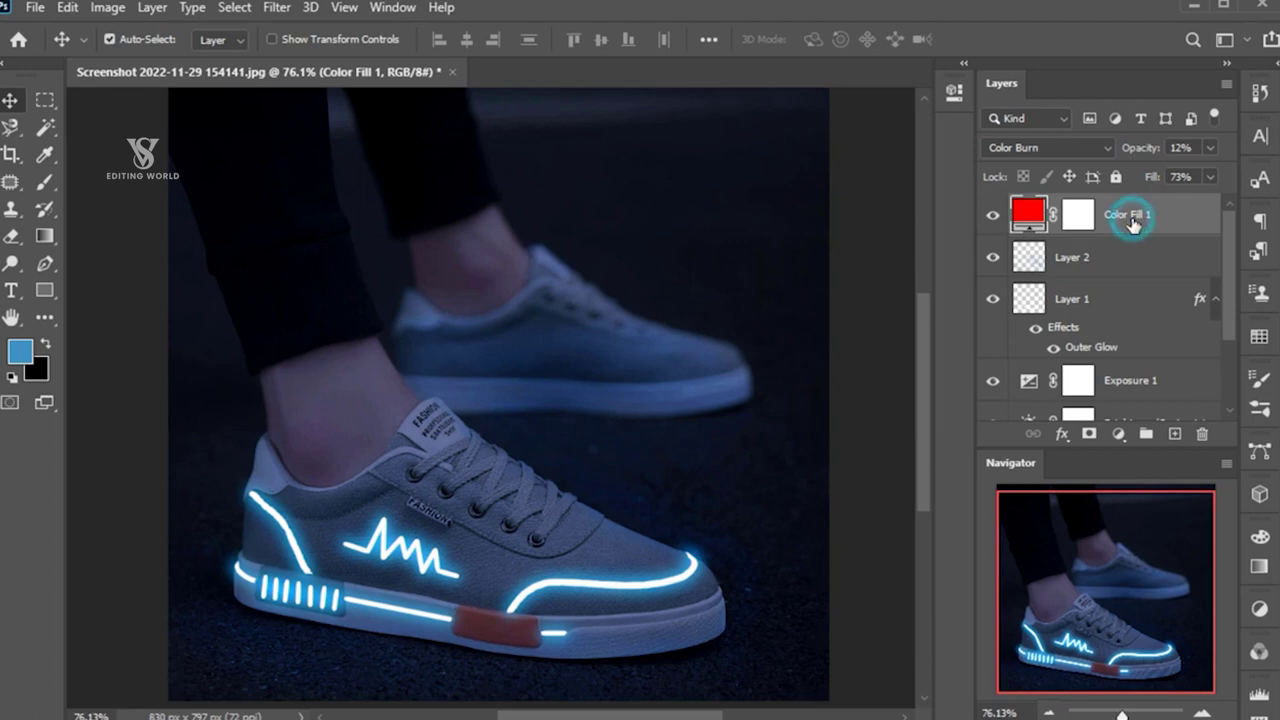
scroll(1108, 357, "down", 2)
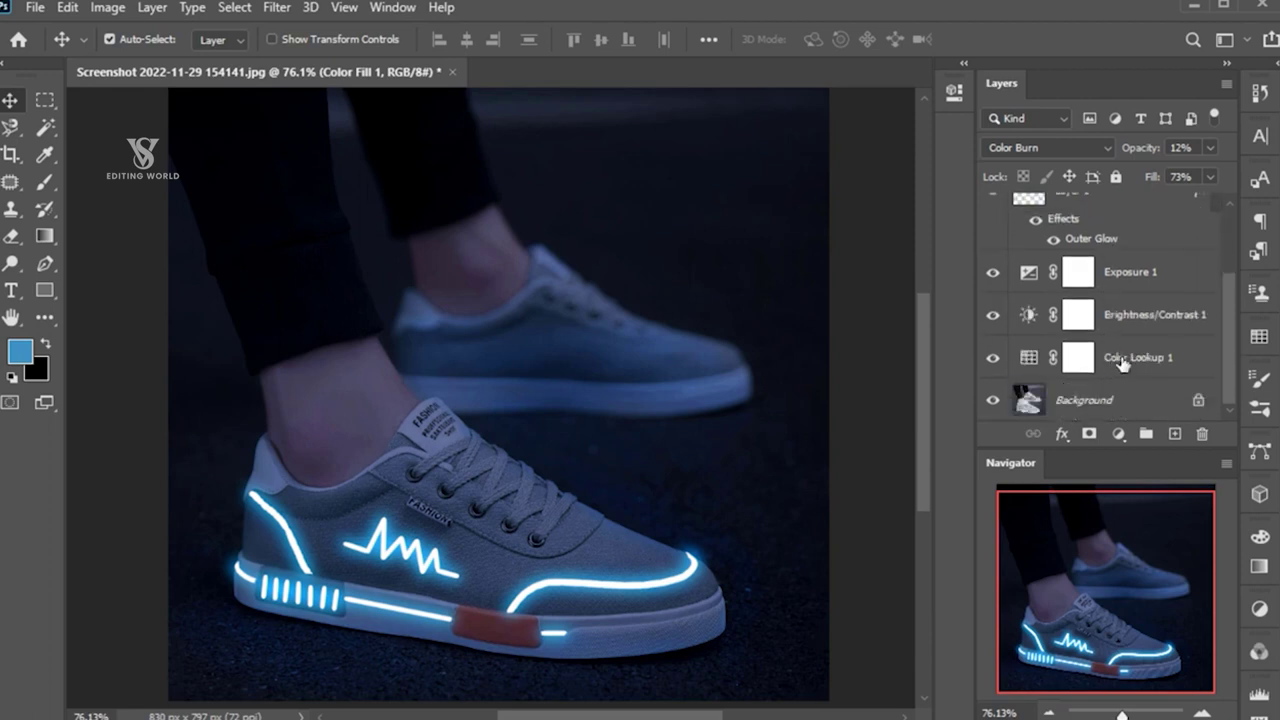
Group all layers from the top down to Color Lookup 1 into Group 1, toggling it to compare
left_click(1122, 363, "shift")
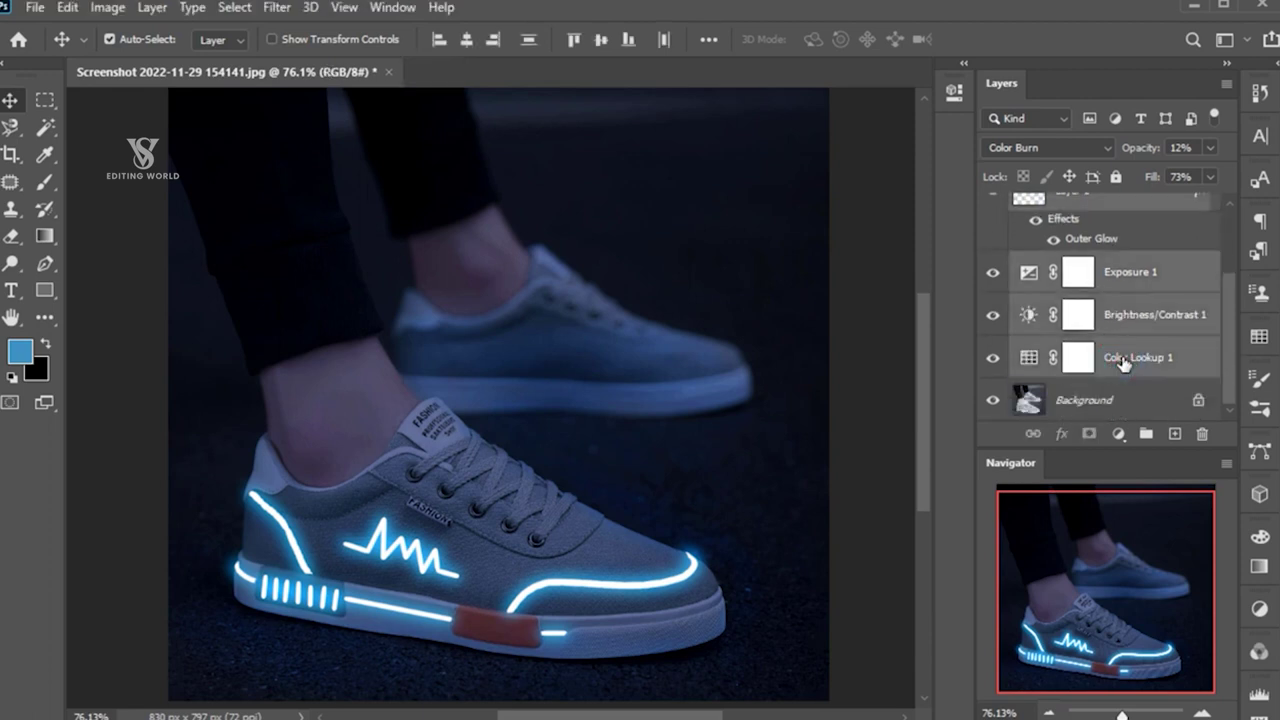
left_click(1147, 434)
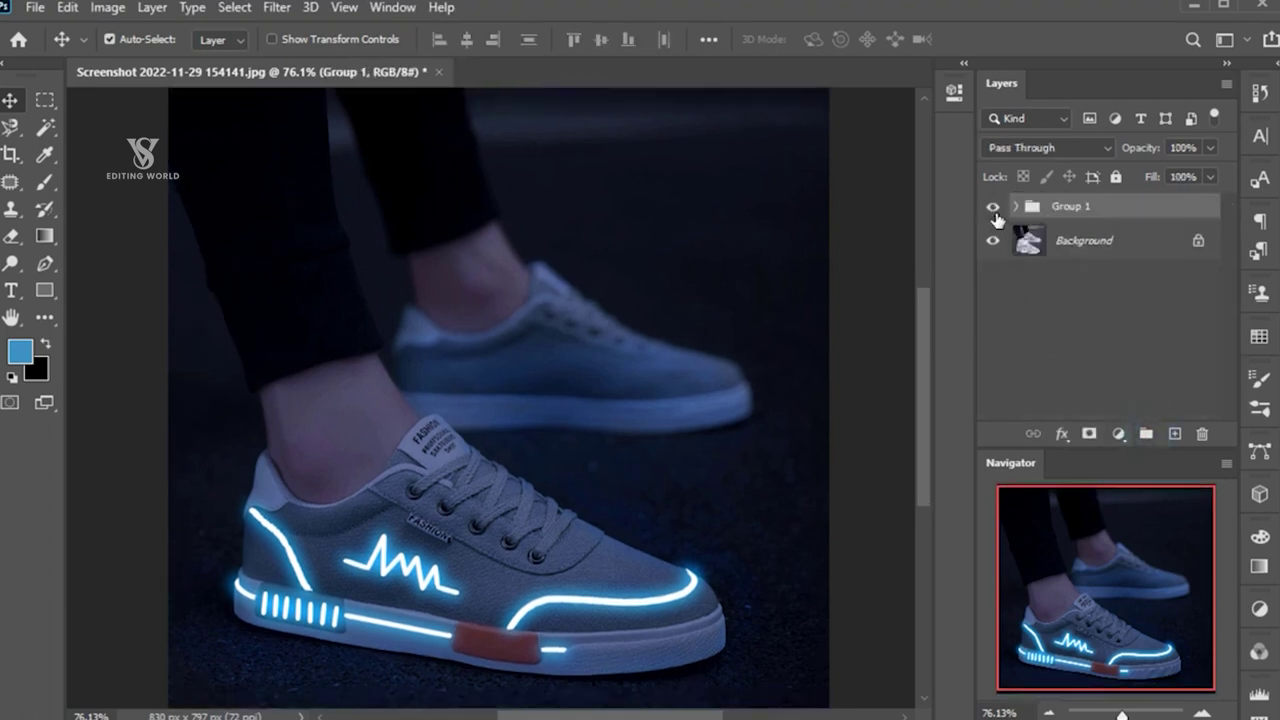
left_click(993, 209)
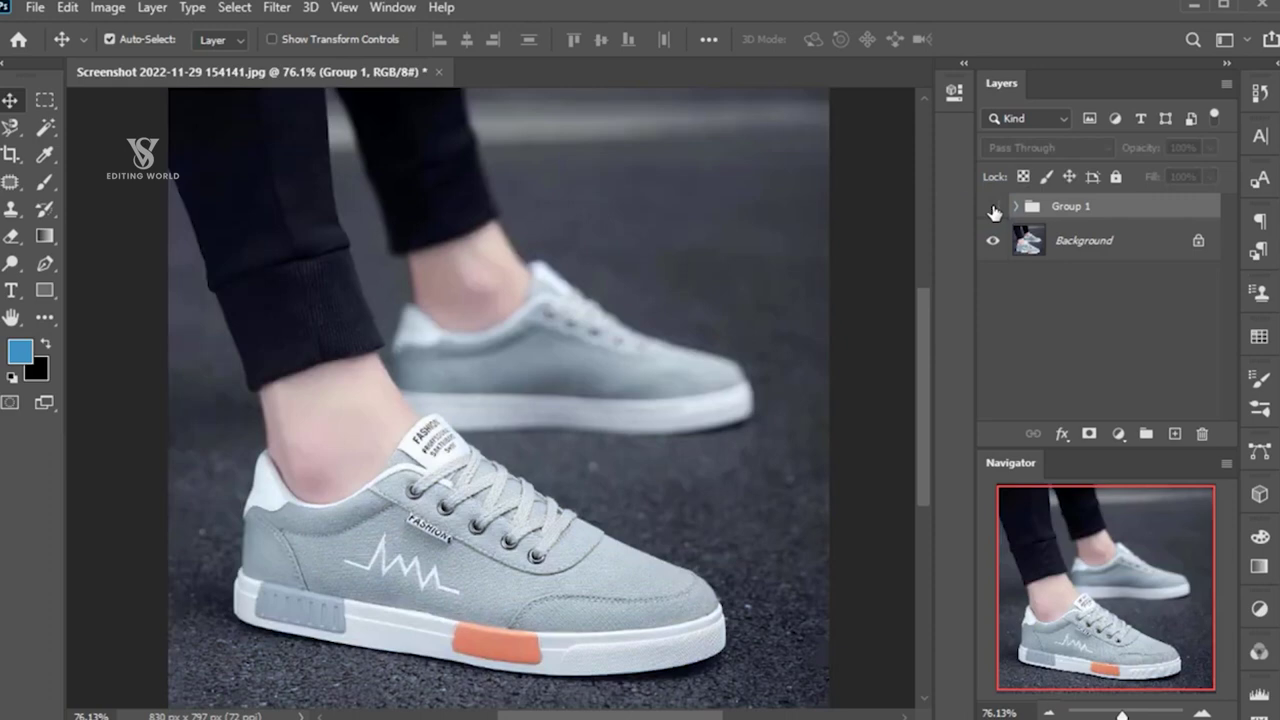
left_click(993, 208)
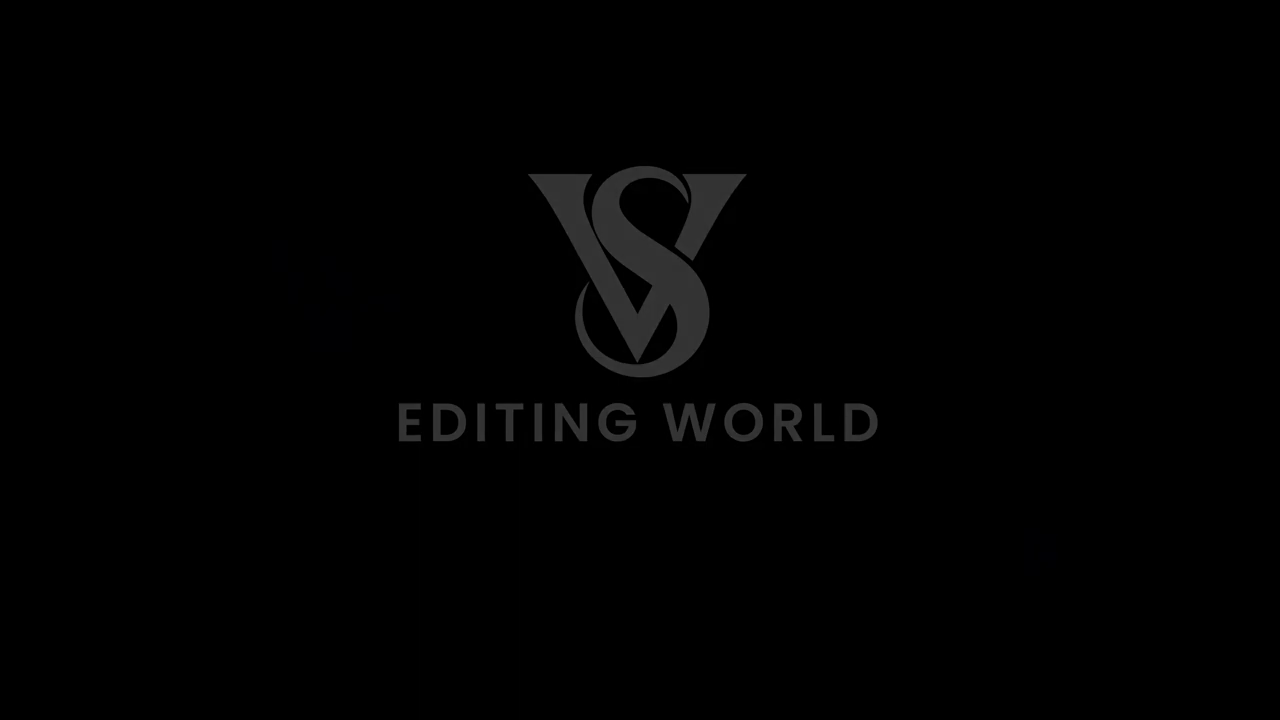